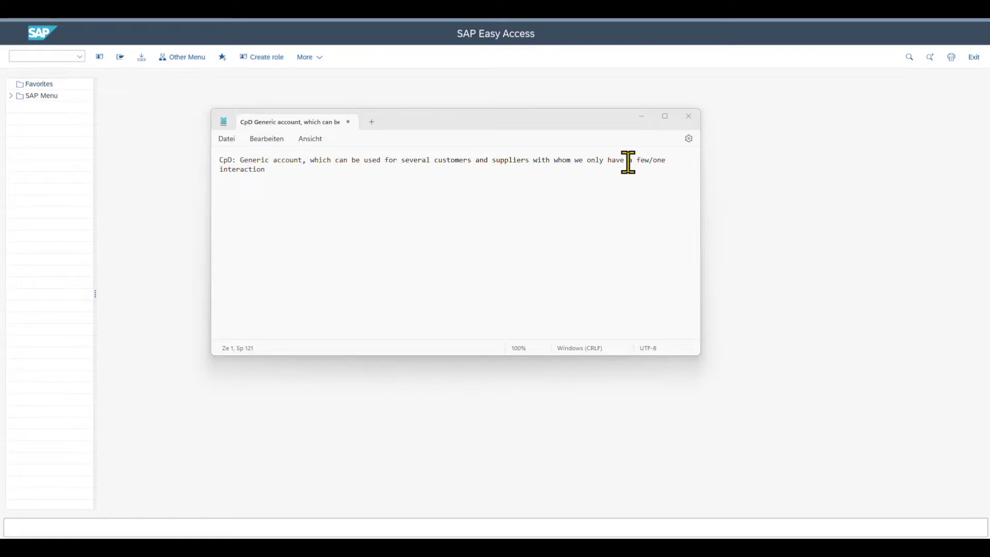
# Step: Run transaction spro and display the IMG structure
pyautogui.click(50, 56)
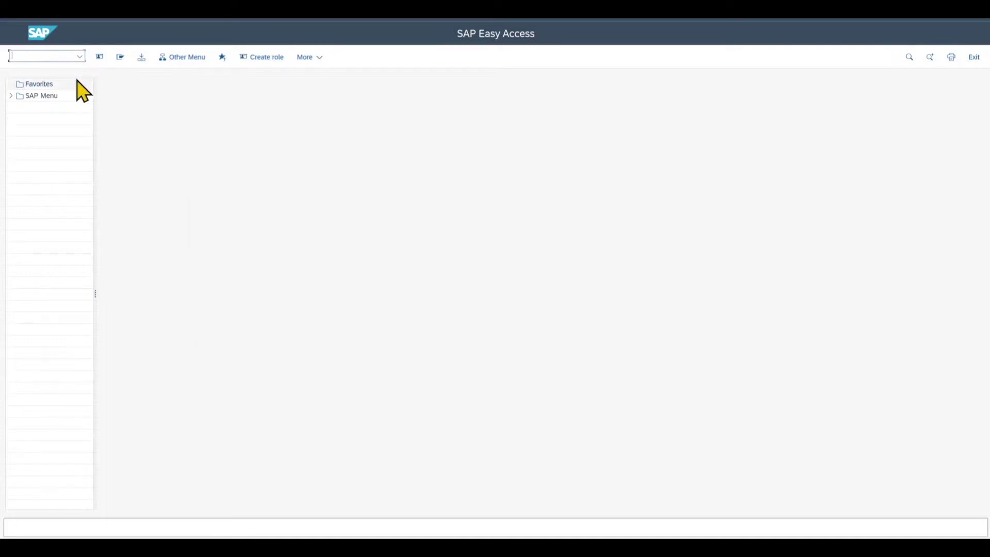
pyautogui.write('spro')
pyautogui.press('Return')
pyautogui.click(124, 57)
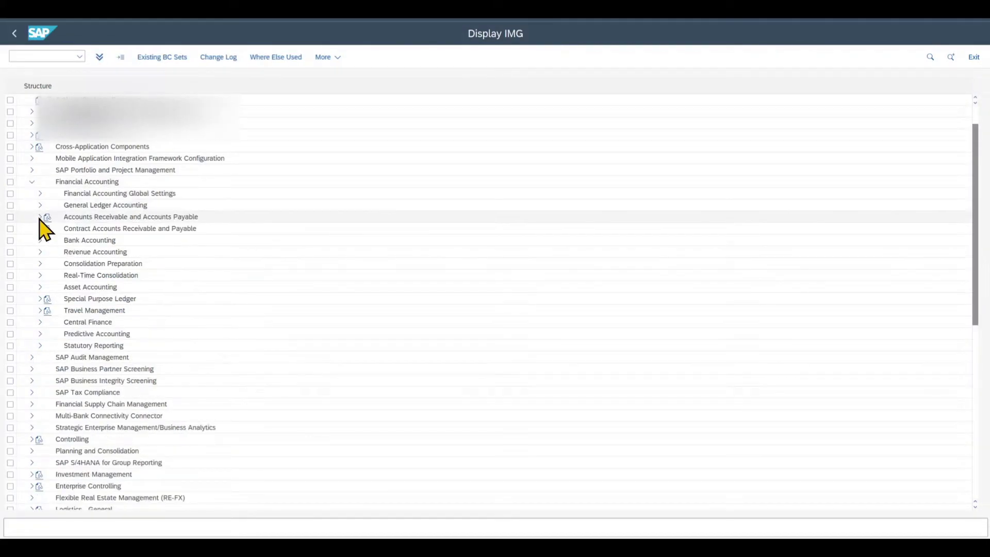
# Step: Open Create Number Ranges for Vendor Accounts under Accounts Receivable and Accounts Payable, Supplier Accounts, Master Data, Preparations for Creating Supplier Master Data
pyautogui.click(40, 217)
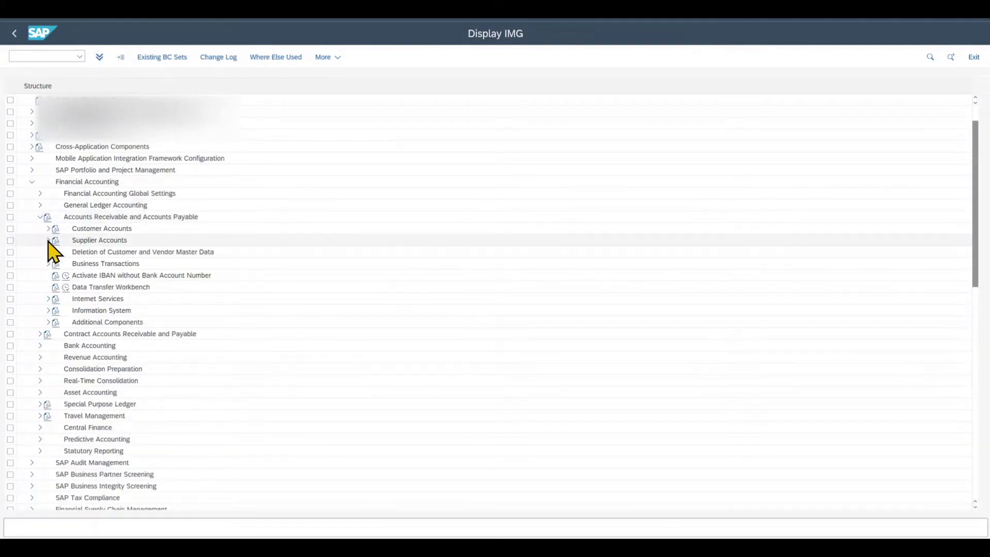
pyautogui.click(48, 241)
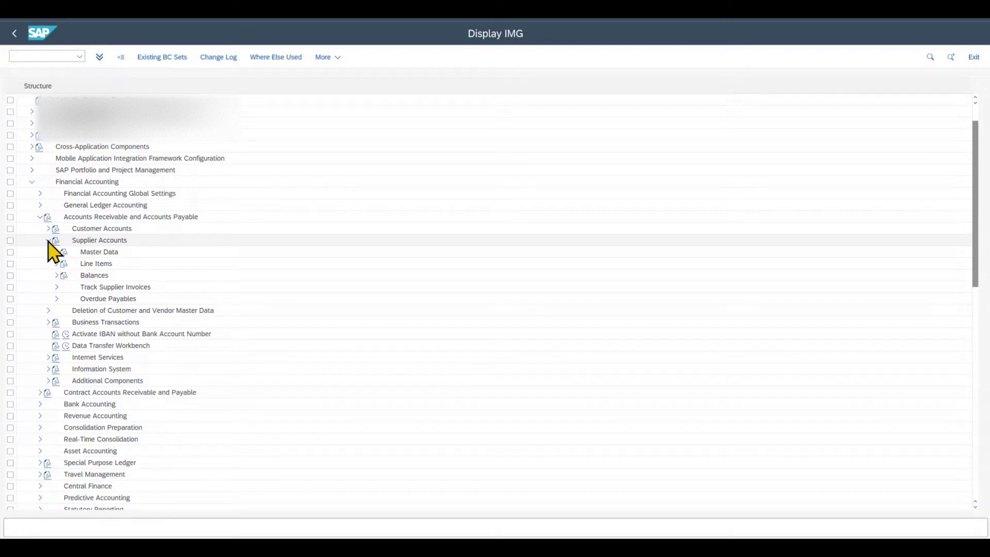
pyautogui.click(57, 252)
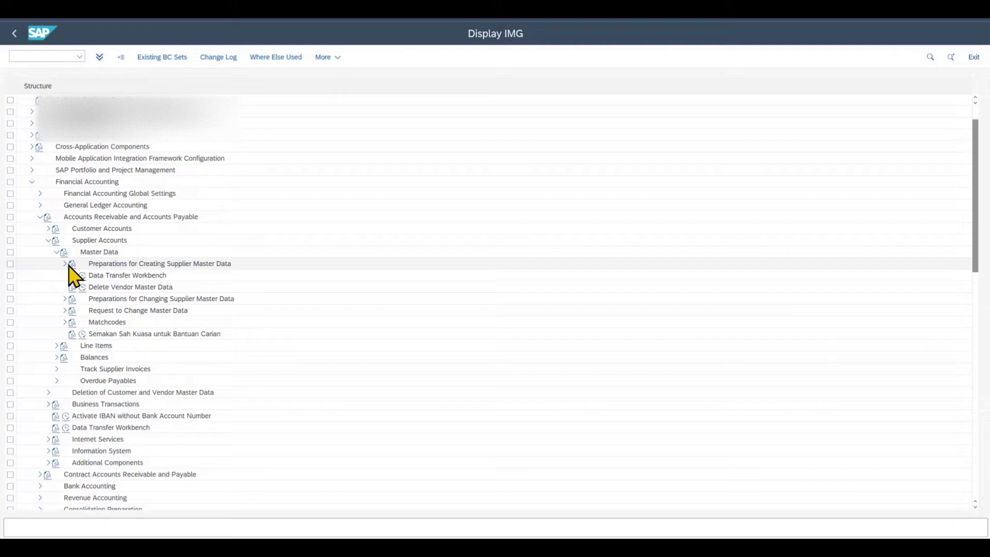
pyautogui.click(64, 263)
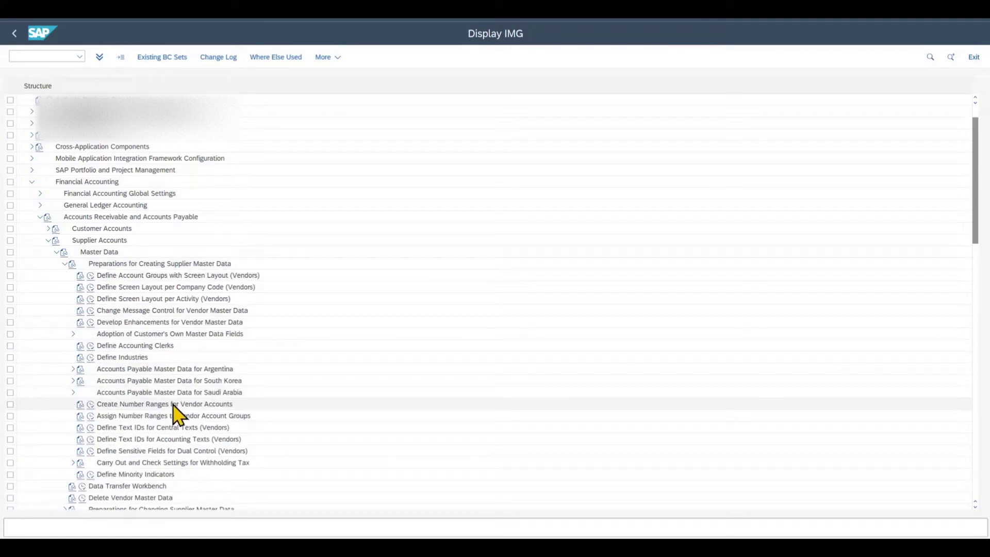
pyautogui.click(91, 405)
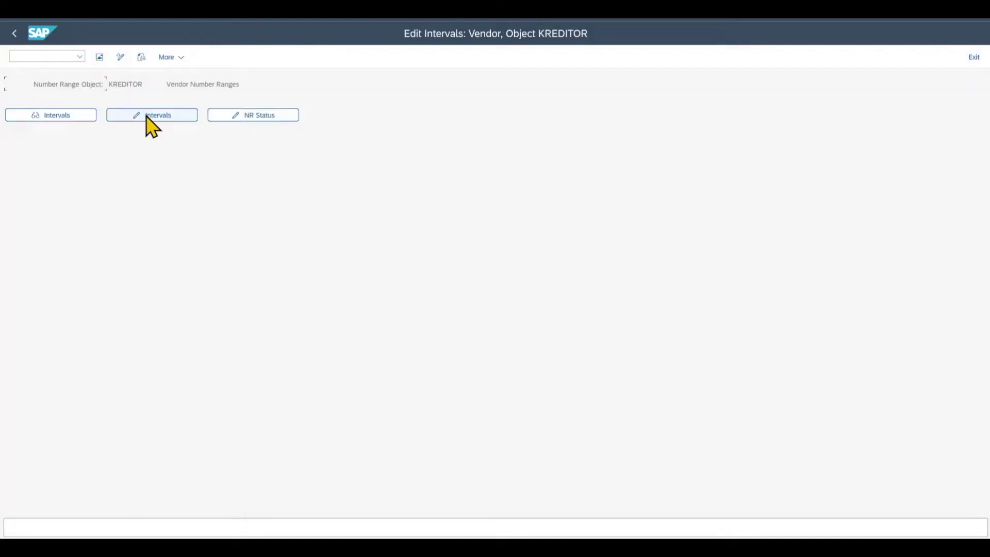
pyautogui.click(145, 117)
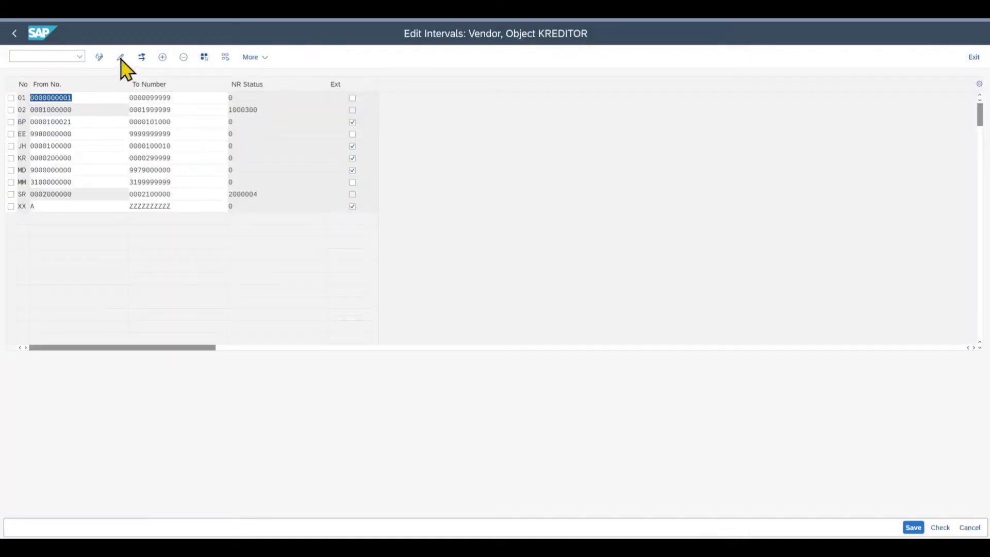
pyautogui.click(163, 58)
pyautogui.write('0')
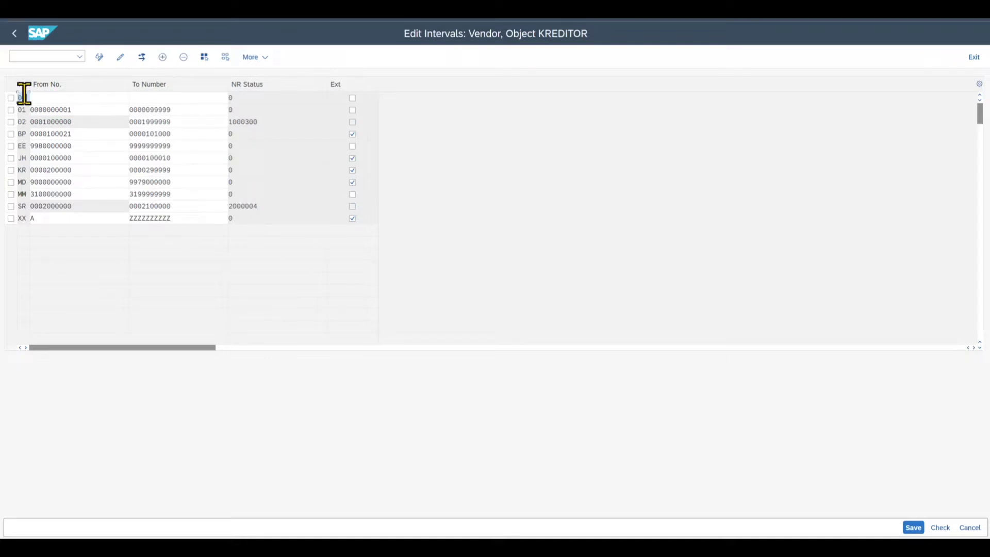
pyautogui.press('Tab')
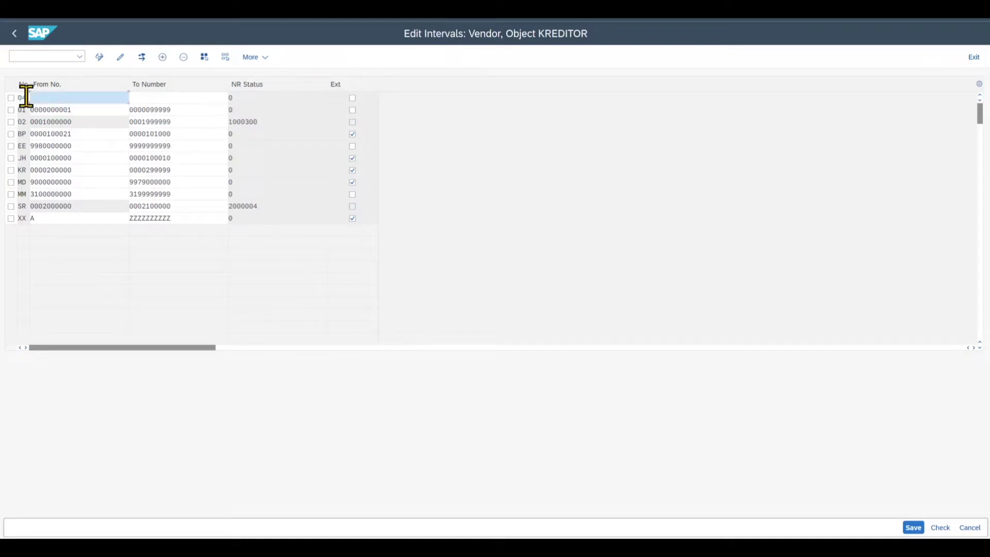
pyautogui.click(88, 170)
pyautogui.doubleClick(127, 170)
pyautogui.hotkey('ctrl', 'c')
pyautogui.click(150, 98)
pyautogui.hotkey('ctrl', 'v')
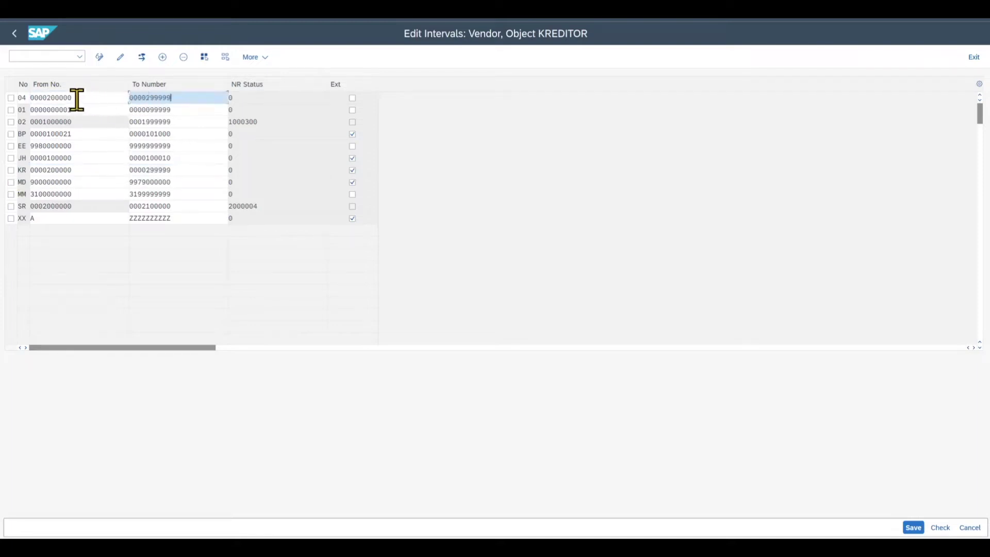
pyautogui.click(50, 97)
pyautogui.write('3')
pyautogui.click(146, 98)
pyautogui.write('3')
pyautogui.click(916, 529)
# Step: Switch to the Notepad notes and review the line on the vendor number range
pyautogui.hotkey('alt', 'Tab')
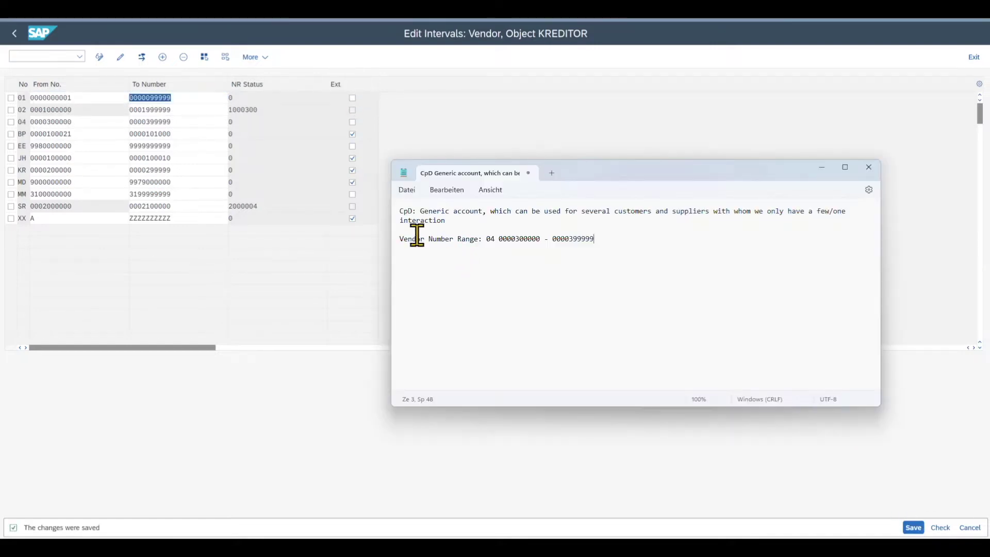
pyautogui.moveTo(612, 239); pyautogui.dragTo(404, 239)
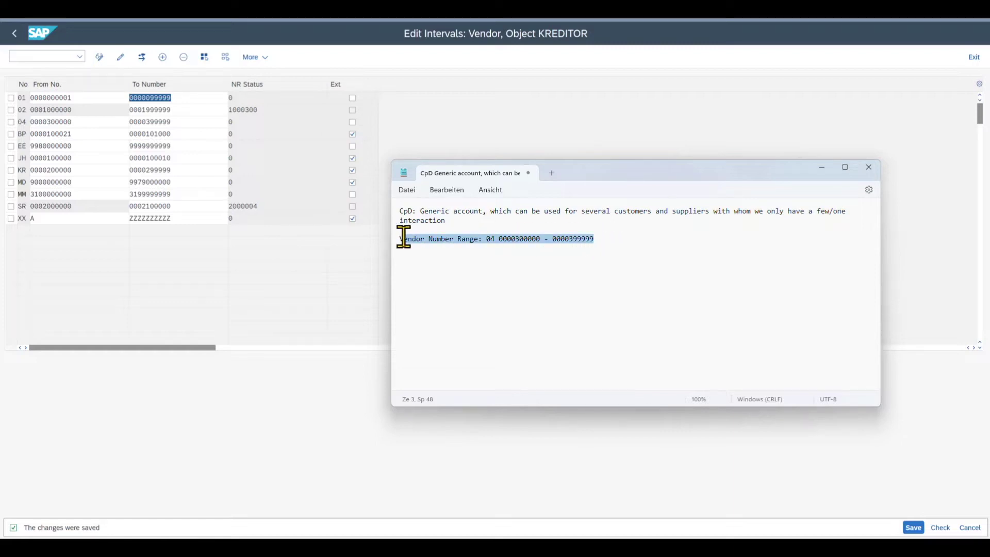
pyautogui.click(467, 133)
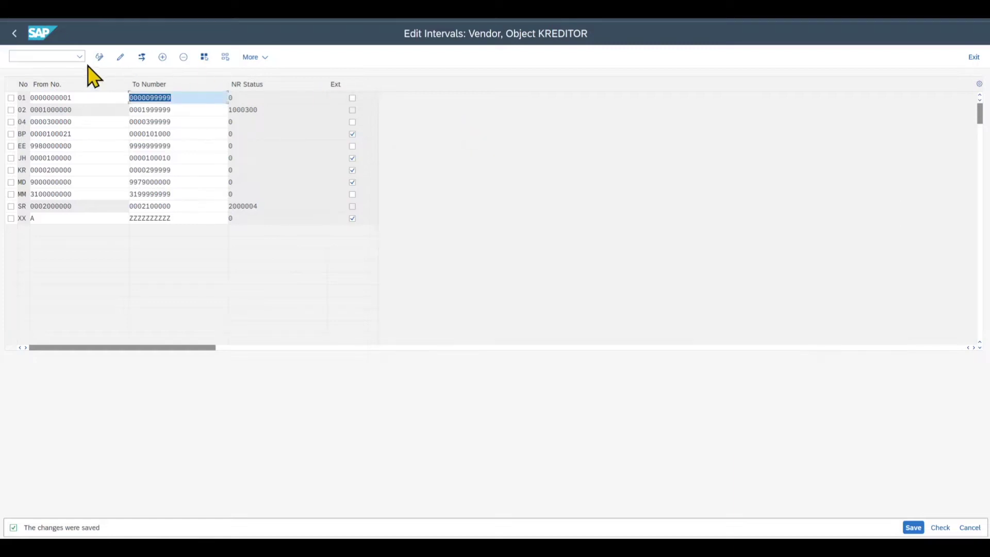
# Step: Return to the IMG, open Define Account Groups with Screen Layout (Vendors), and start a new account group entry
pyautogui.click(14, 33)
pyautogui.click(14, 33)
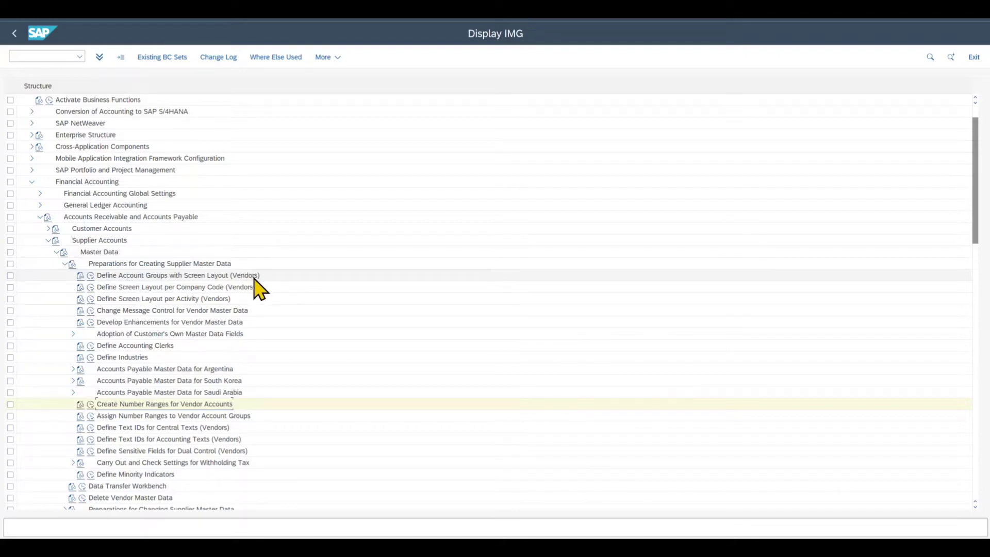
pyautogui.doubleClick(105, 277)
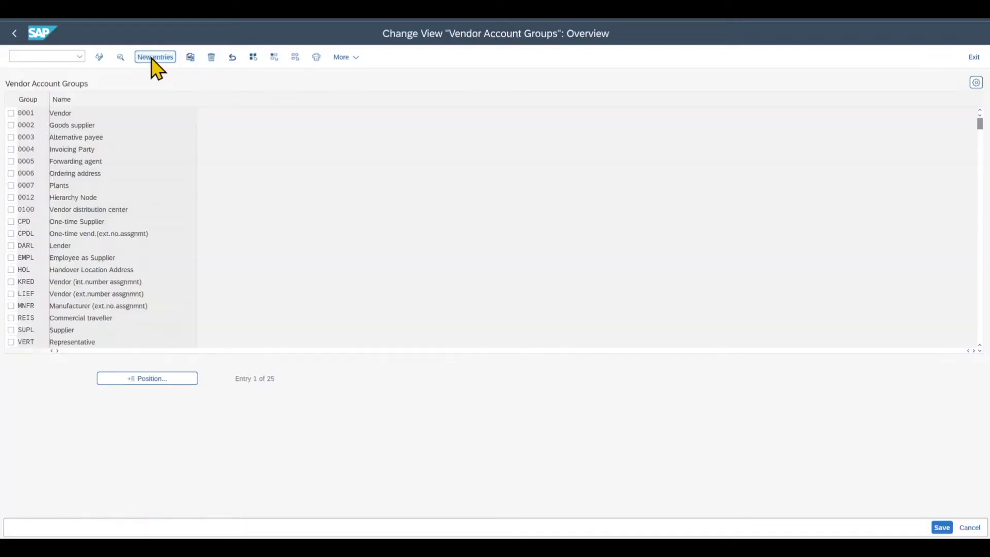
pyautogui.click(153, 58)
# Step: Create account group ZCPD, "CPD Account Group for Vendor", with One-Time Account and Skip Address Check enabled, and save it
pyautogui.write('ZCPD')
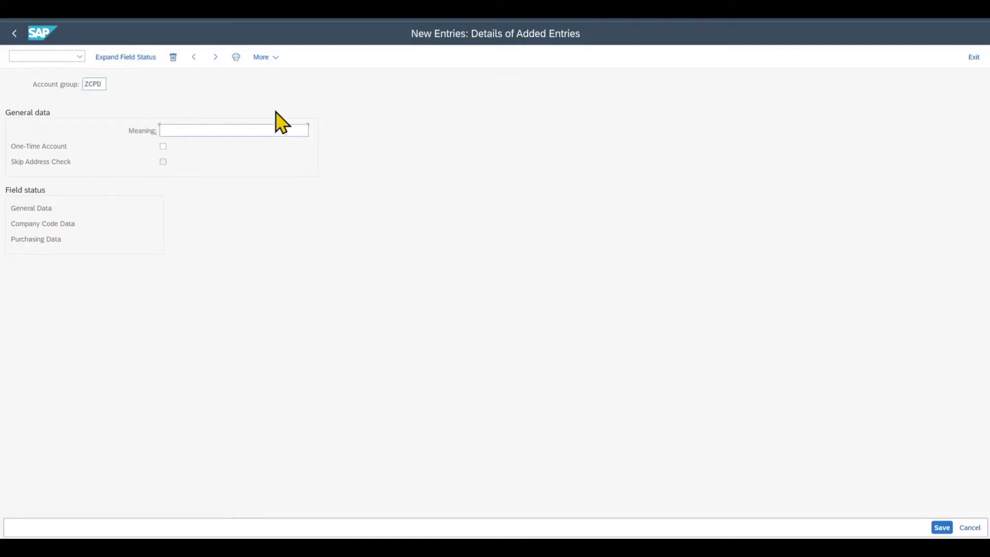
pyautogui.write('CP')
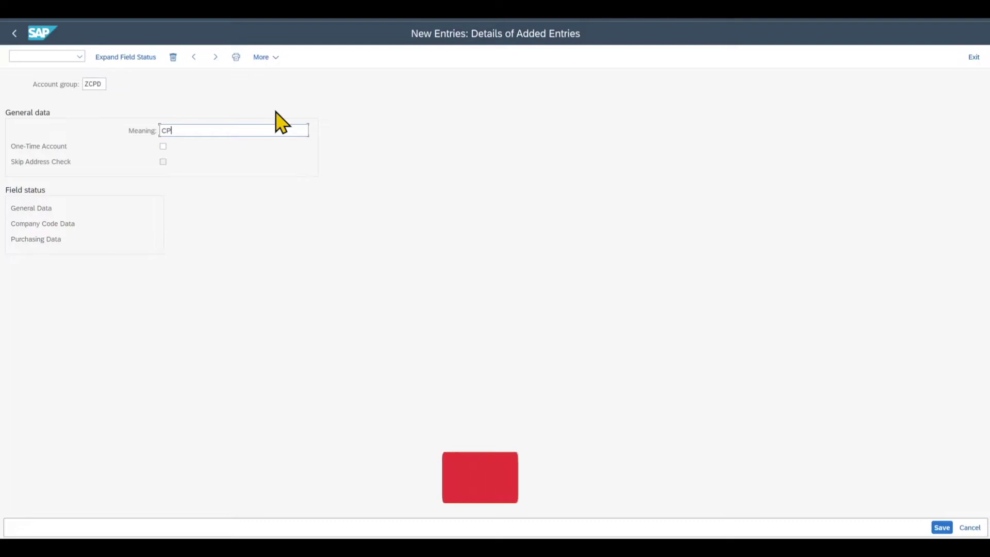
pyautogui.write('D Account Group for Vendor')
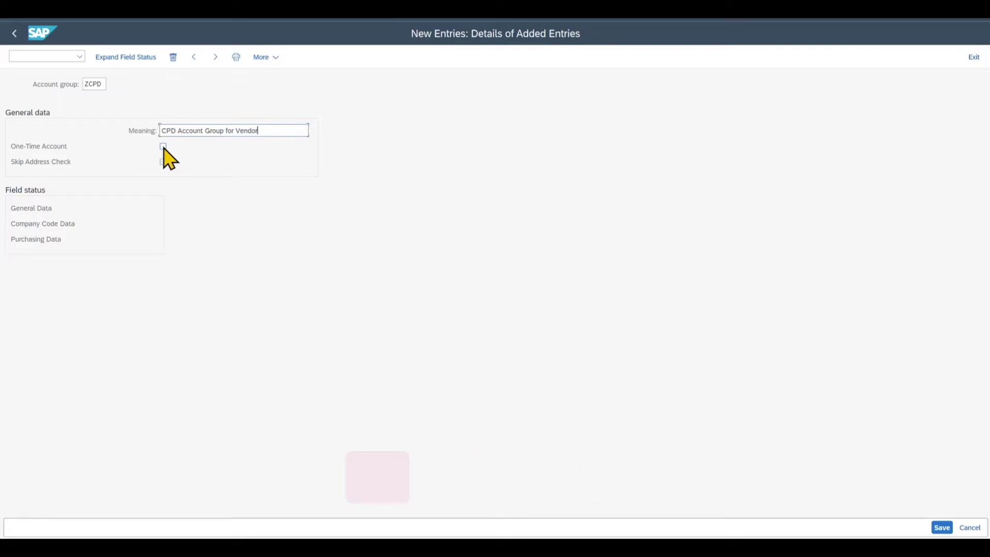
pyautogui.click(164, 147)
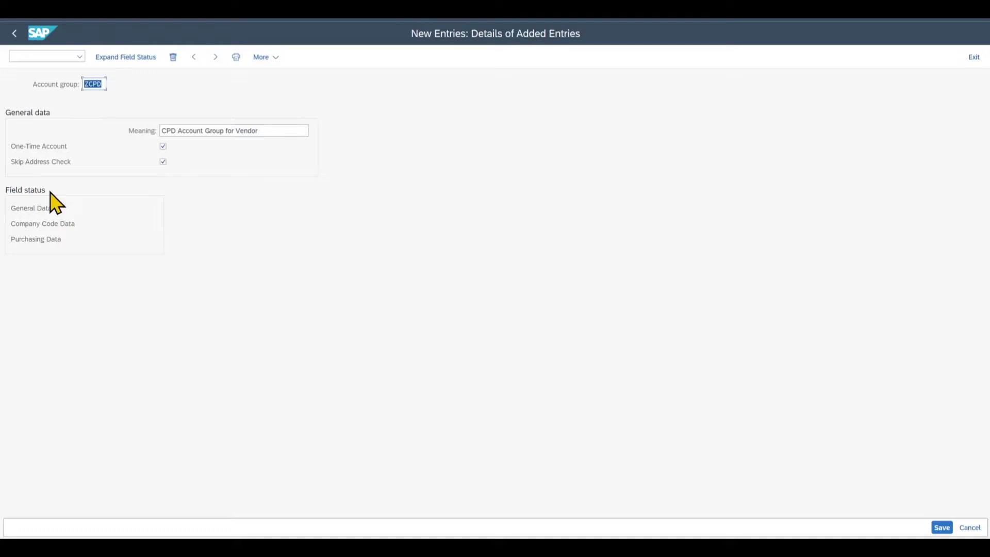
pyautogui.click(942, 528)
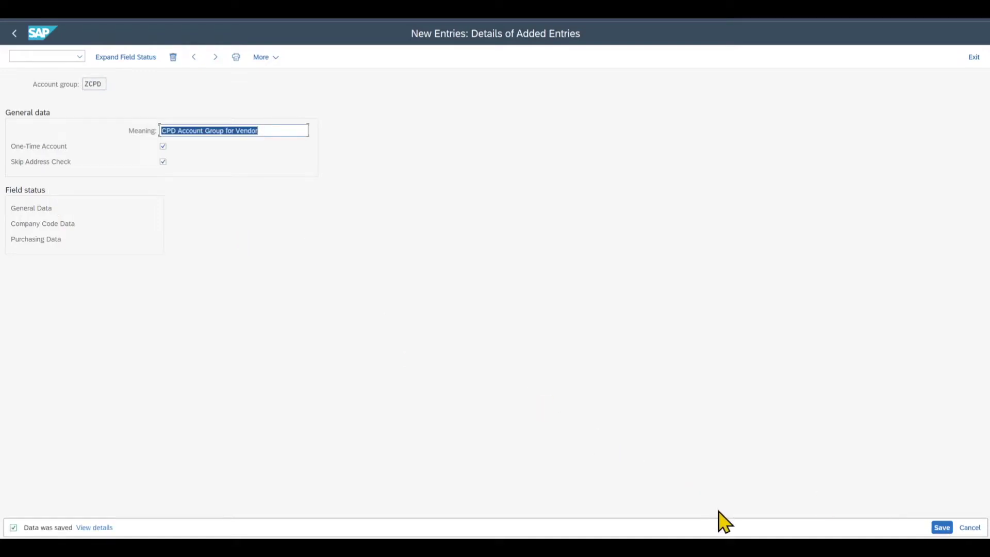
# Step: Switch to the Notepad notes and review the line on the vendor account group settings
pyautogui.hotkey('alt', 'Tab')
pyautogui.moveTo(705, 261); pyautogui.dragTo(513, 261)
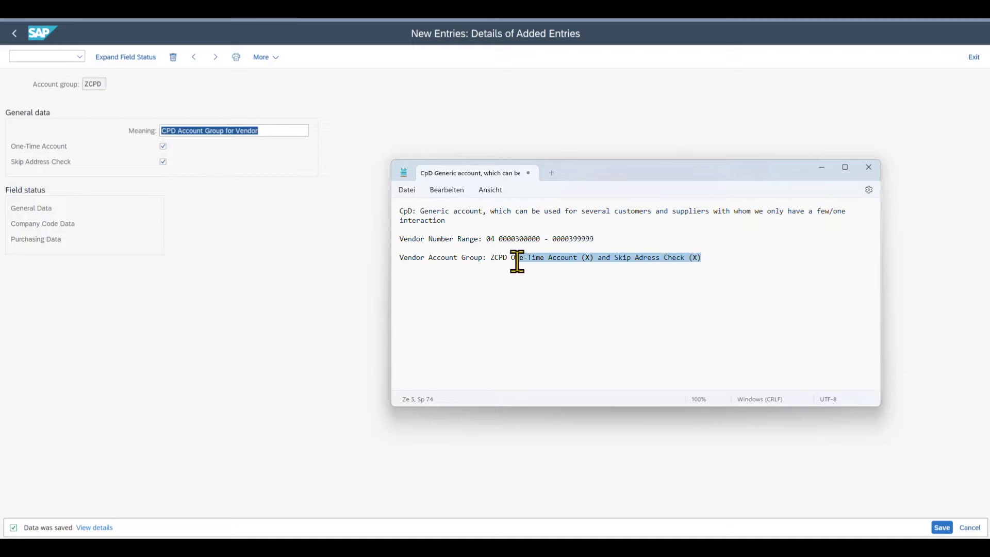
pyautogui.click(593, 281)
# Step: Return to the IMG and open Assign Number Ranges to Vendor Account Groups
pyautogui.click(14, 34)
pyautogui.click(14, 34)
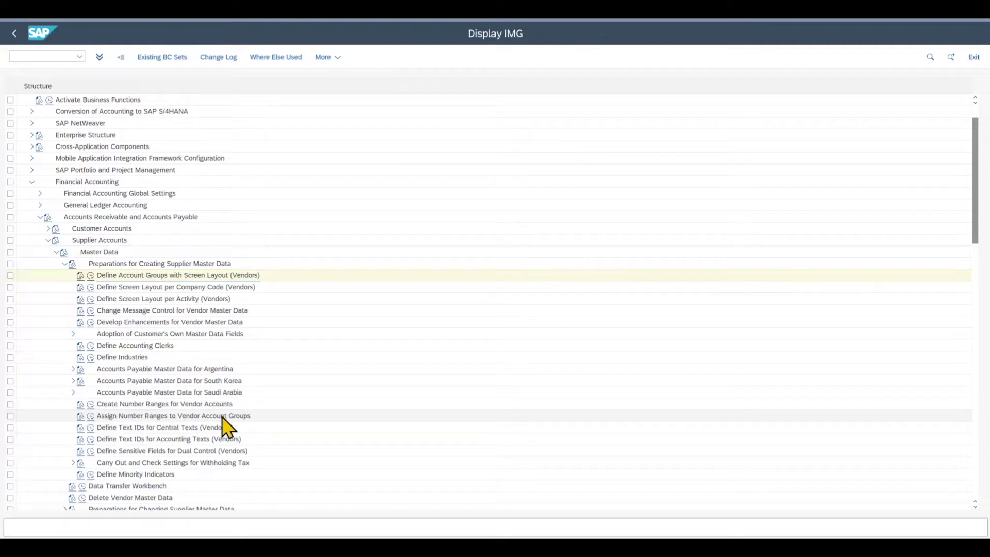
pyautogui.doubleClick(123, 417)
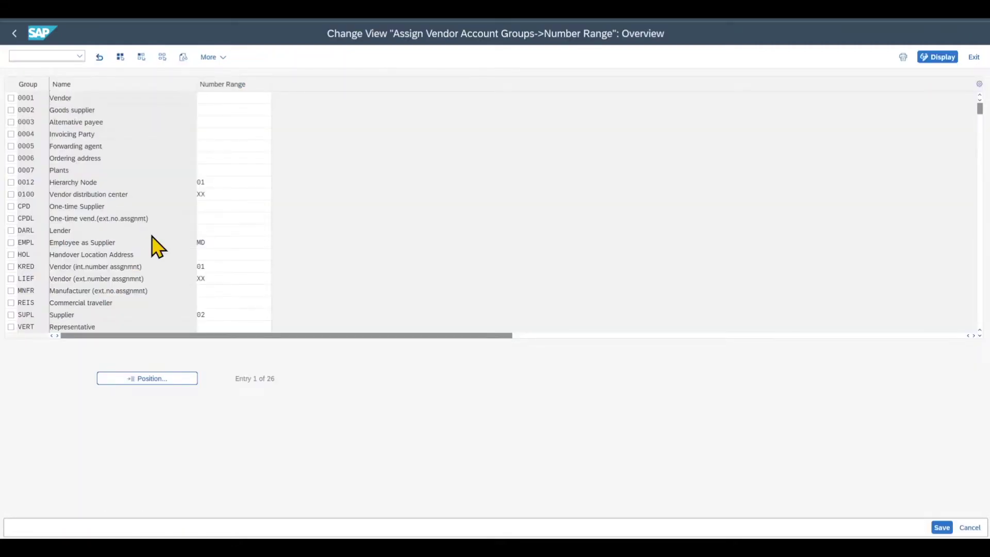
# Step: Assign number range 04 to account group ZCPD, checking the number in the Notepad notes, and save the assignment
pyautogui.scroll(-3, 150, 242)
pyautogui.click(199, 255)
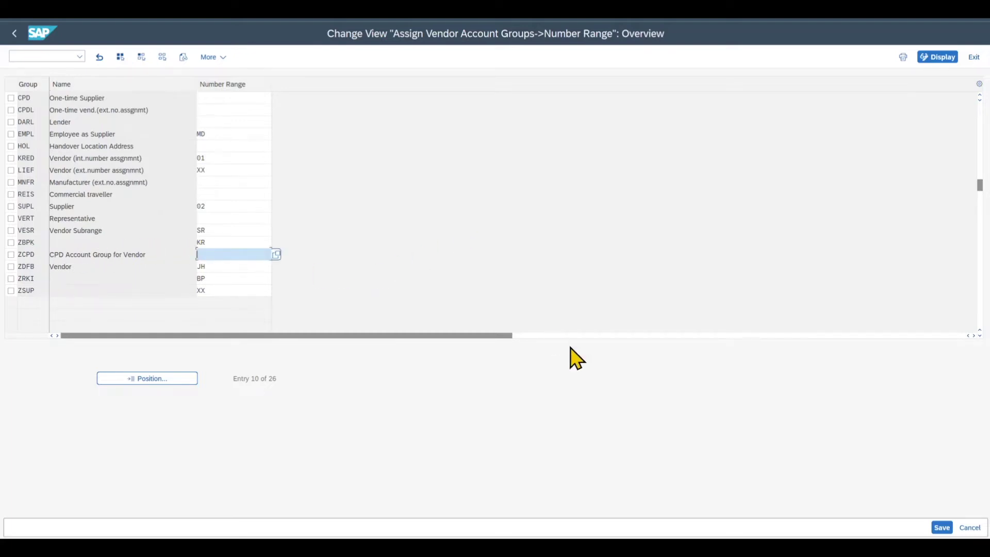
pyautogui.click(719, 533)
pyautogui.moveTo(486, 239); pyautogui.dragTo(495, 240)
pyautogui.click(245, 255)
pyautogui.write('04')
pyautogui.click(946, 529)
# Step: Switch to the Notepad notes and review the line on the number range assignment
pyautogui.hotkey('alt', 'Tab')
pyautogui.moveTo(477, 277); pyautogui.dragTo(398, 276)
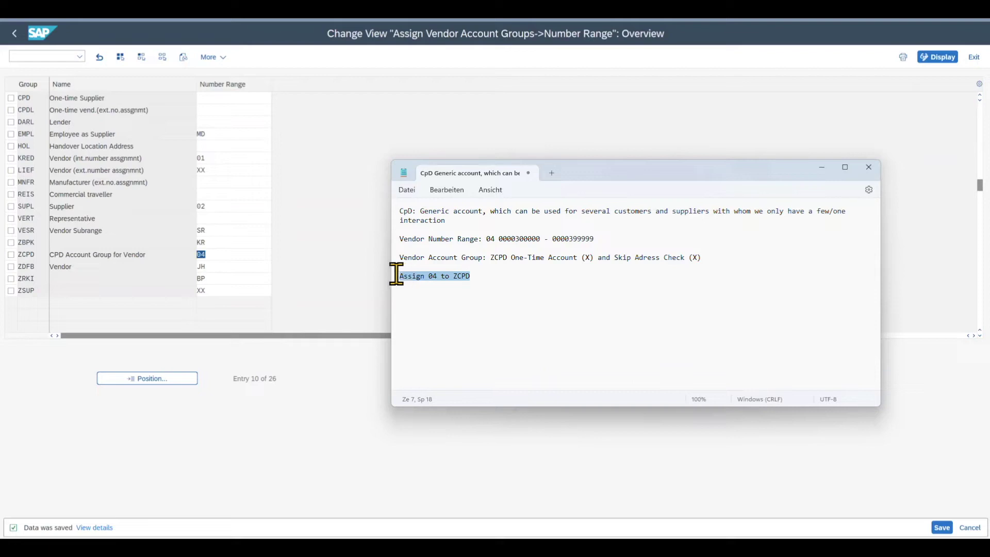
pyautogui.click(482, 279)
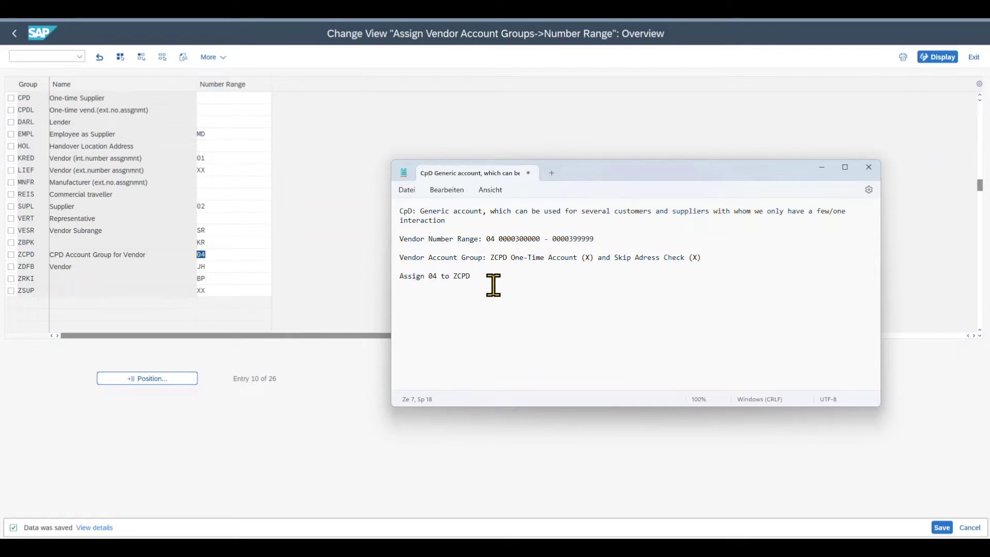
pyautogui.click(344, 285)
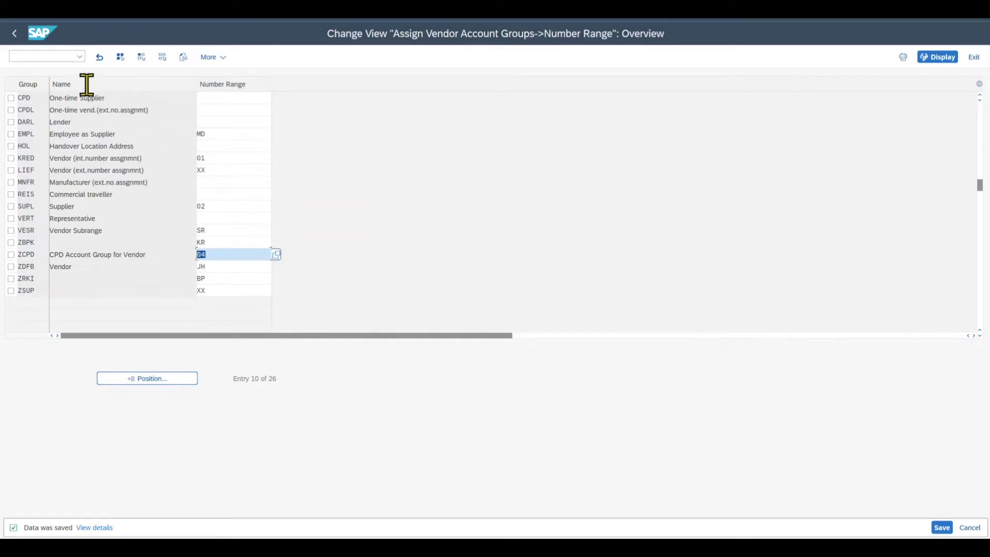
# Step: In the IMG, open Define Number Ranges under Cross-Application Components, SAP Business Partner, Business Partner, Basic Settings, Number Ranges and Groupings
pyautogui.click(12, 36)
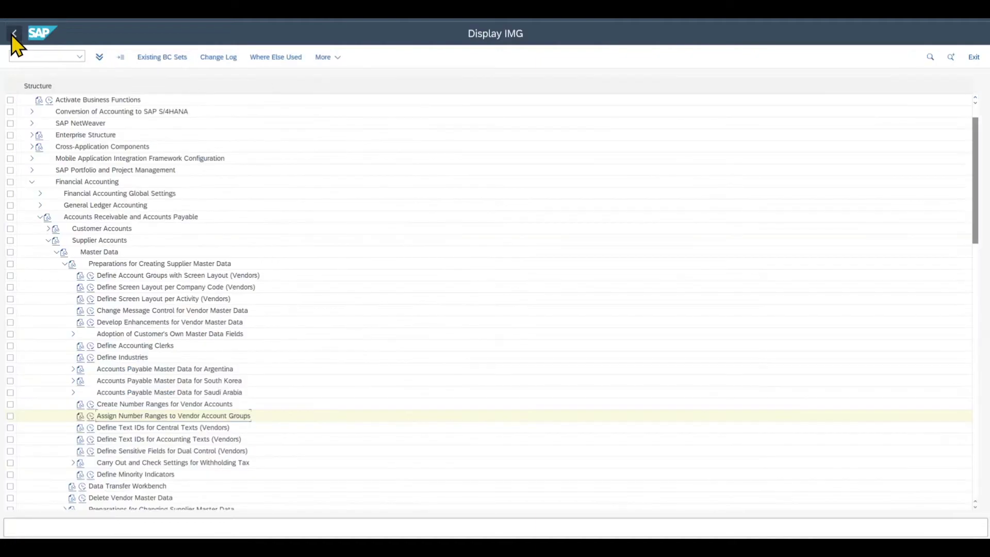
pyautogui.click(31, 182)
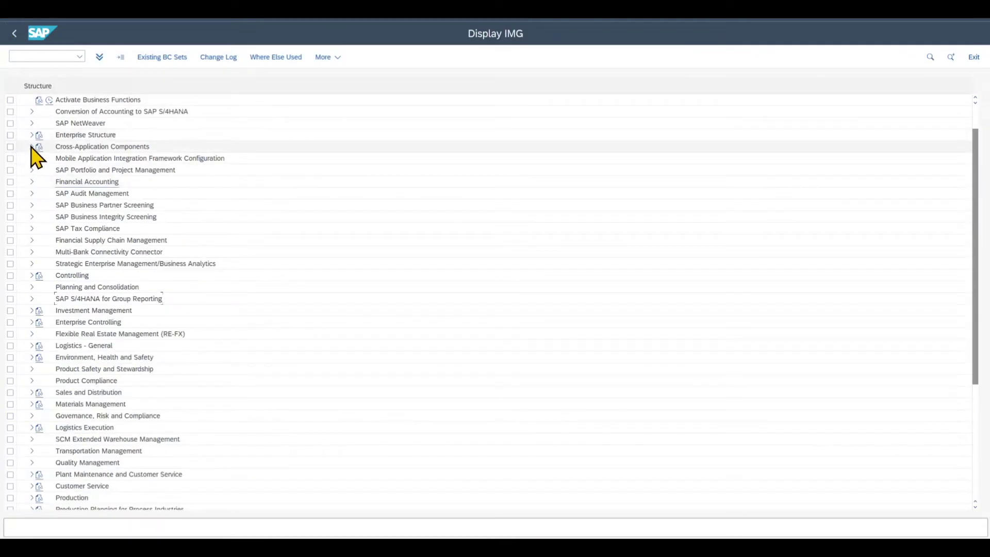
pyautogui.click(32, 147)
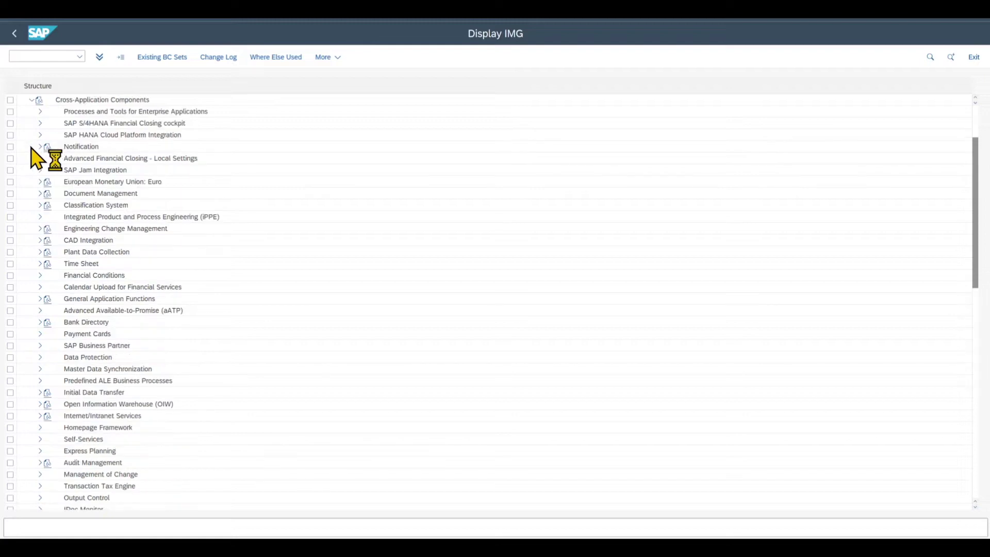
pyautogui.click(39, 346)
pyautogui.click(48, 369)
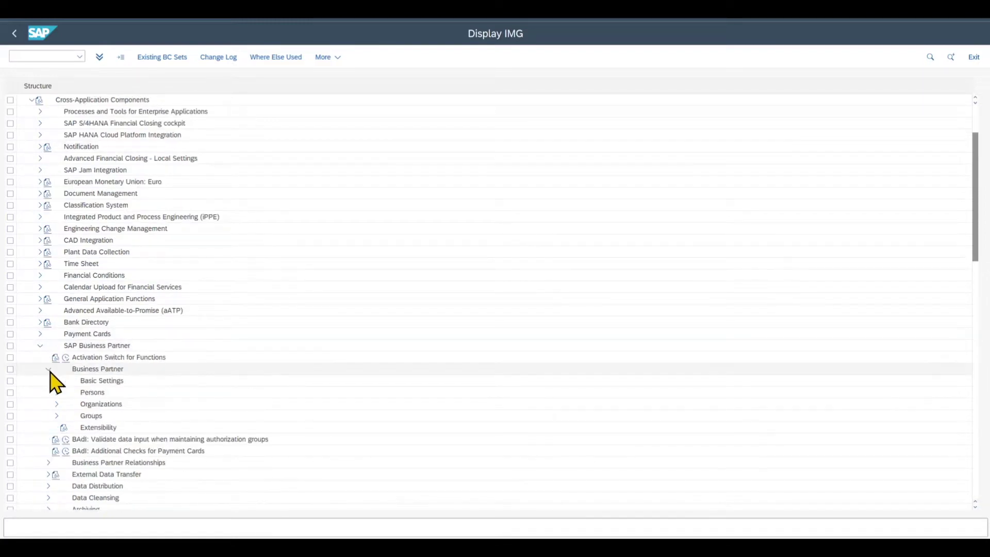
pyautogui.click(57, 381)
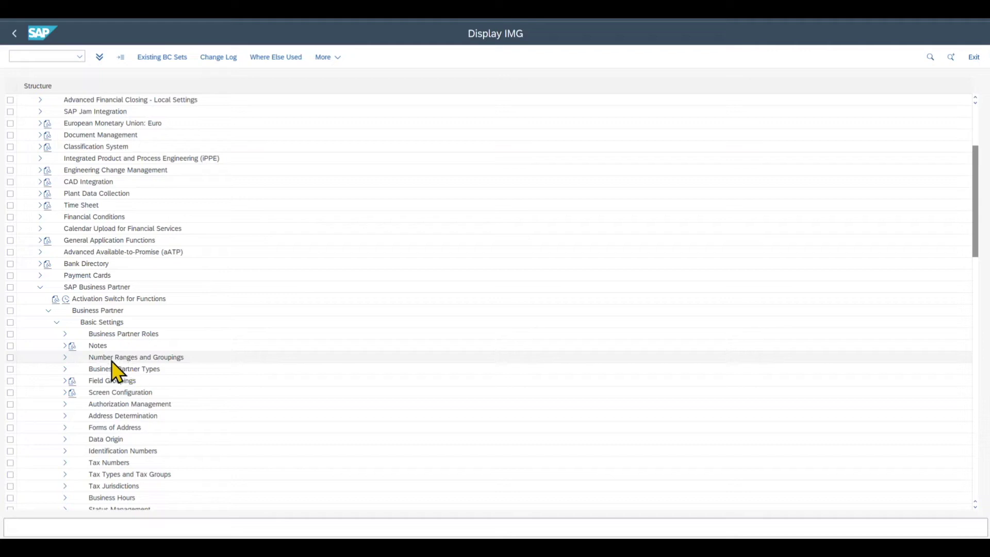
pyautogui.click(65, 357)
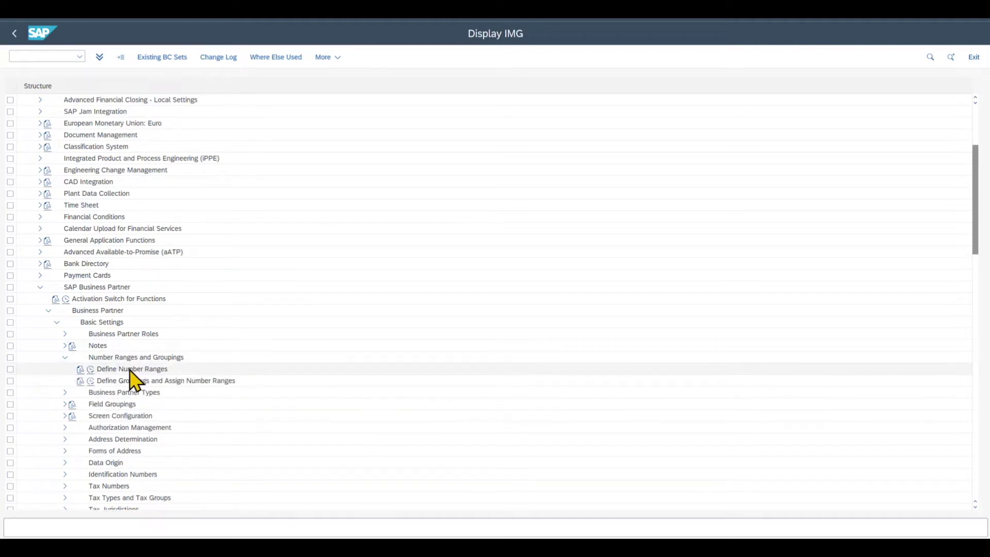
pyautogui.click(92, 370)
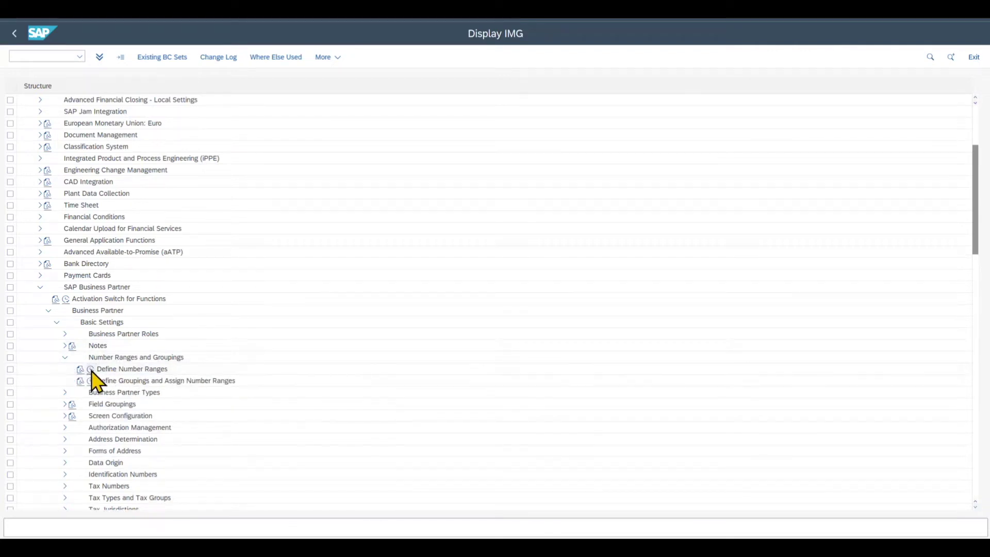
pyautogui.click(154, 121)
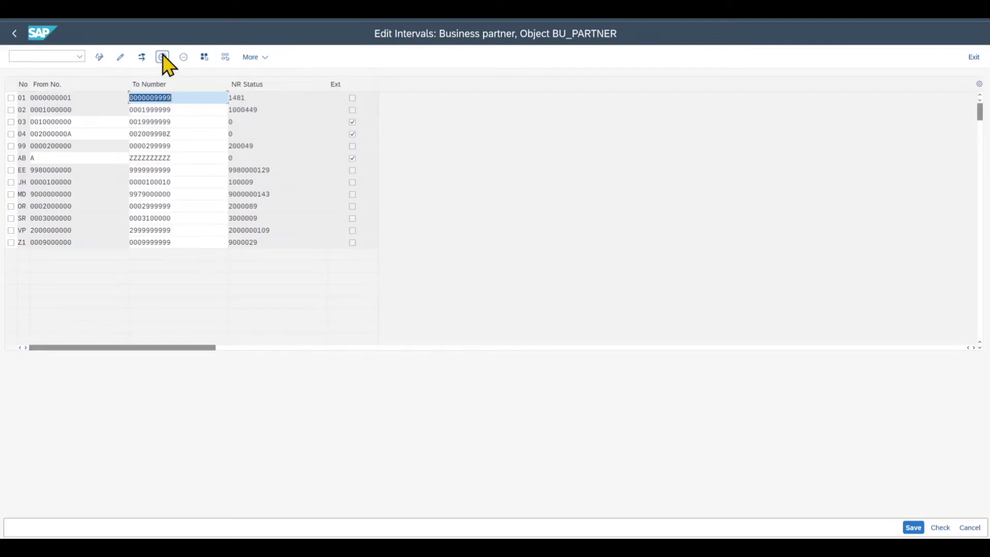
pyautogui.click(163, 57)
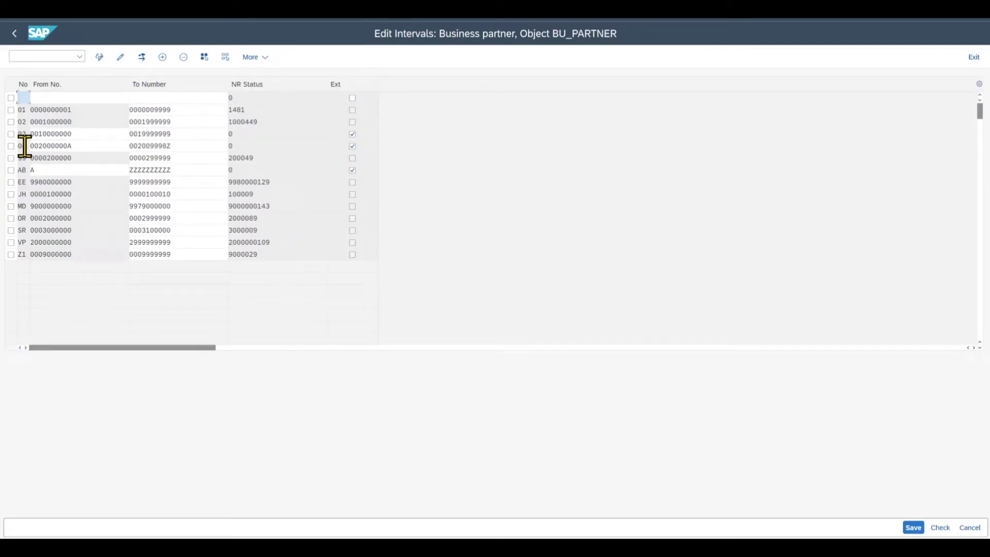
pyautogui.press('Tab')
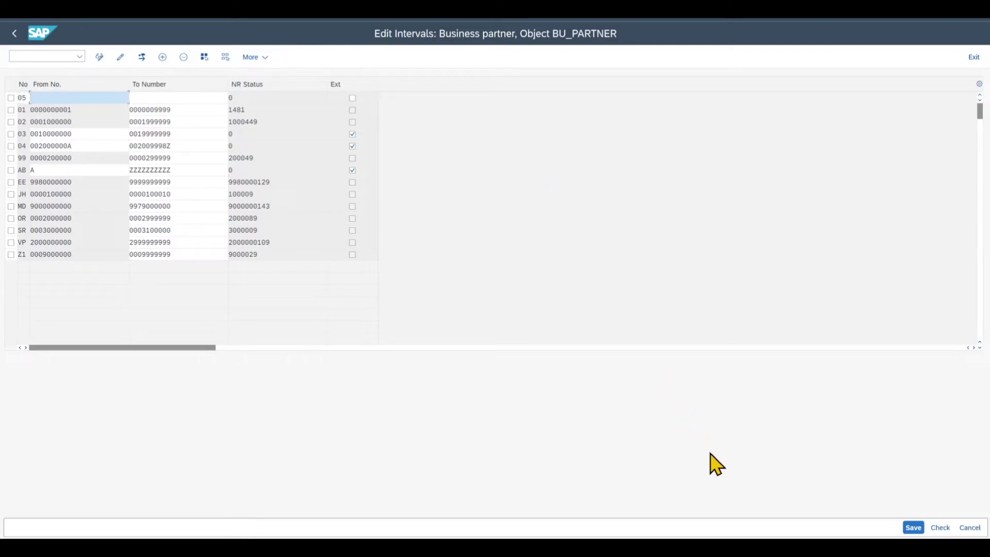
pyautogui.click(727, 548)
pyautogui.moveTo(540, 239); pyautogui.dragTo(498, 238)
pyautogui.hotkey('ctrl', 'c')
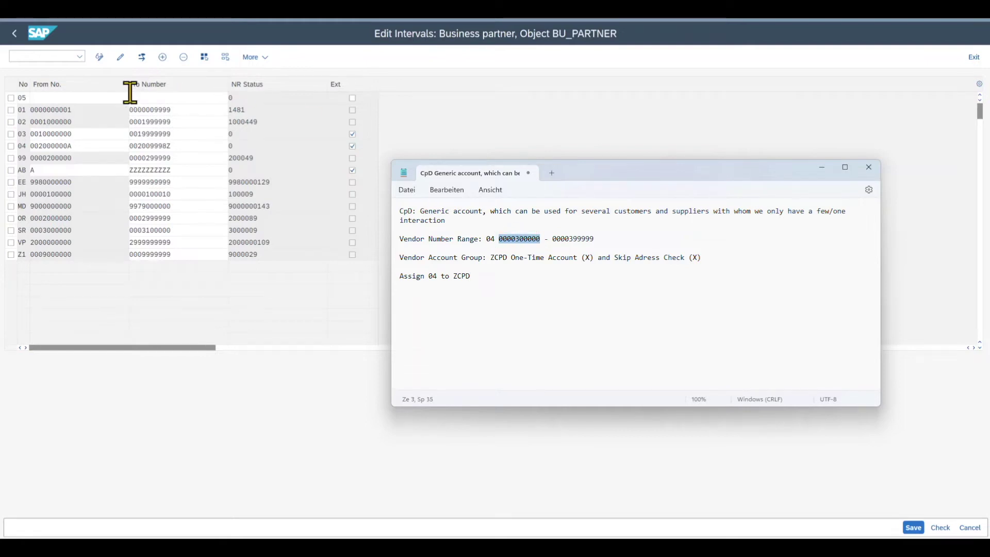
pyautogui.click(103, 95)
pyautogui.hotkey('ctrl', 'v')
pyautogui.click(708, 548)
pyautogui.moveTo(593, 235); pyautogui.dragTo(550, 235)
pyautogui.hotkey('ctrl', 'c')
pyautogui.click(186, 98)
pyautogui.hotkey('ctrl', 'v')
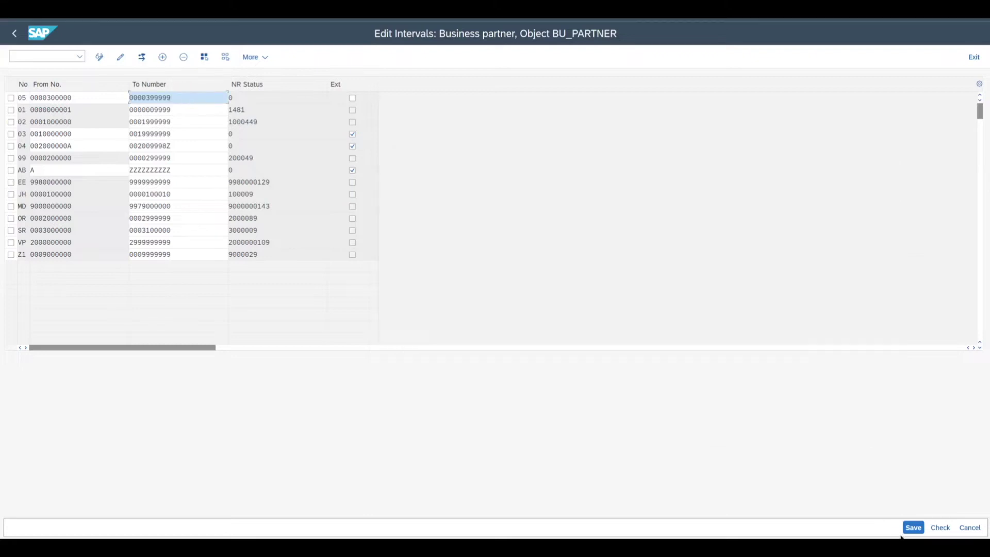
pyautogui.click(913, 528)
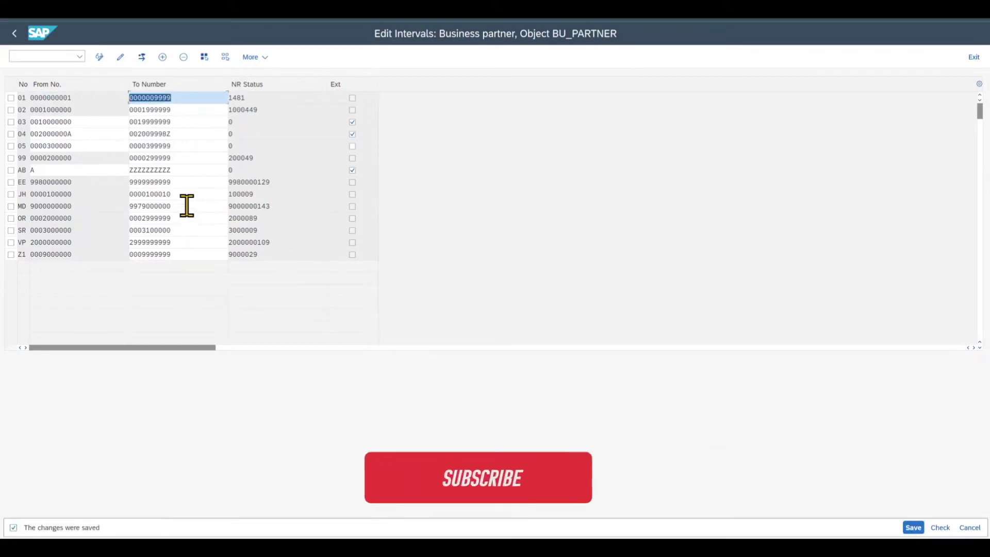
# Step: Check the business partner number range in the Notepad notes, return to the IMG and open Define Groupings and Assign Number Ranges
pyautogui.hotkey('alt', 'Tab')
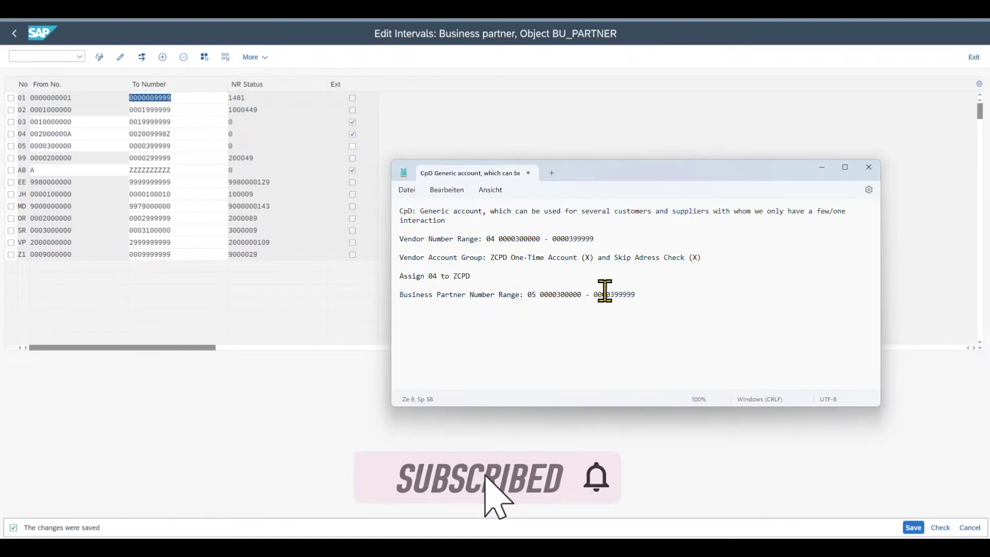
pyautogui.click(365, 269)
pyautogui.click(15, 34)
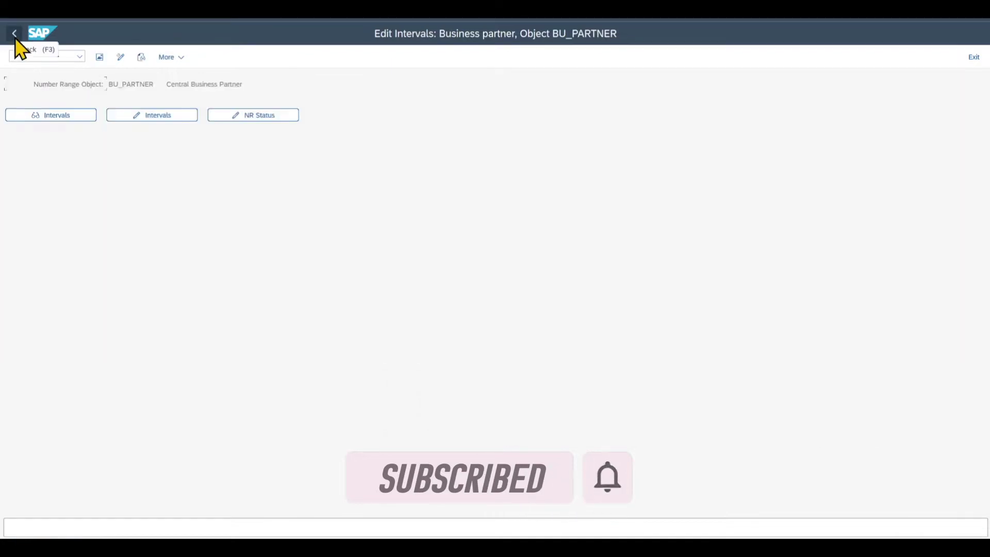
pyautogui.click(14, 34)
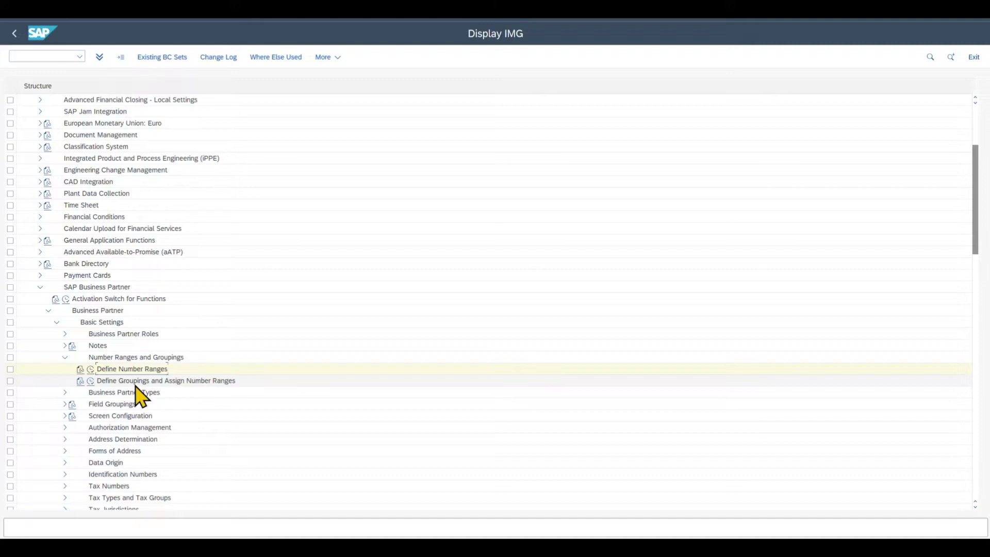
pyautogui.click(93, 383)
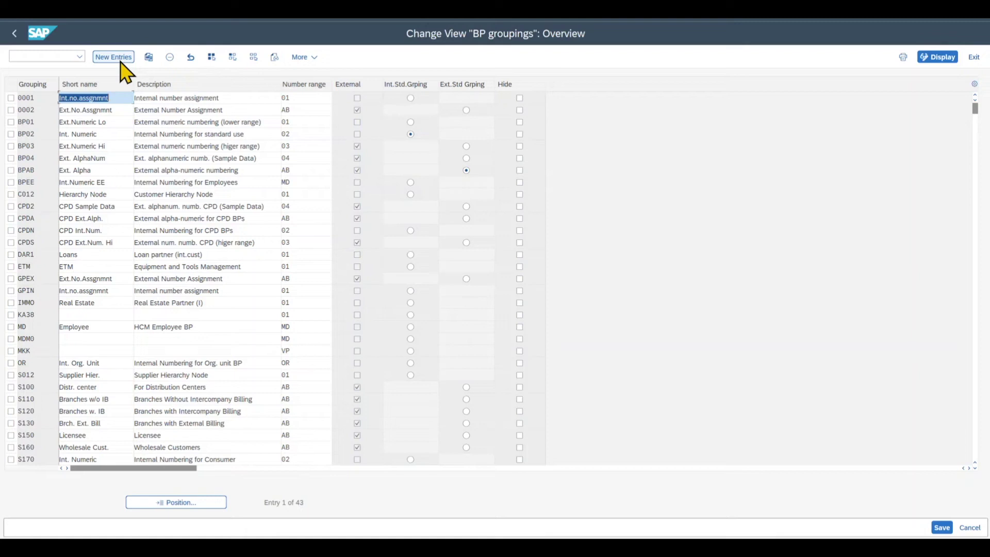
# Step: Create a new BP grouping ZCPD with short name CPD BP and description CPD Business Partner
pyautogui.click(121, 62)
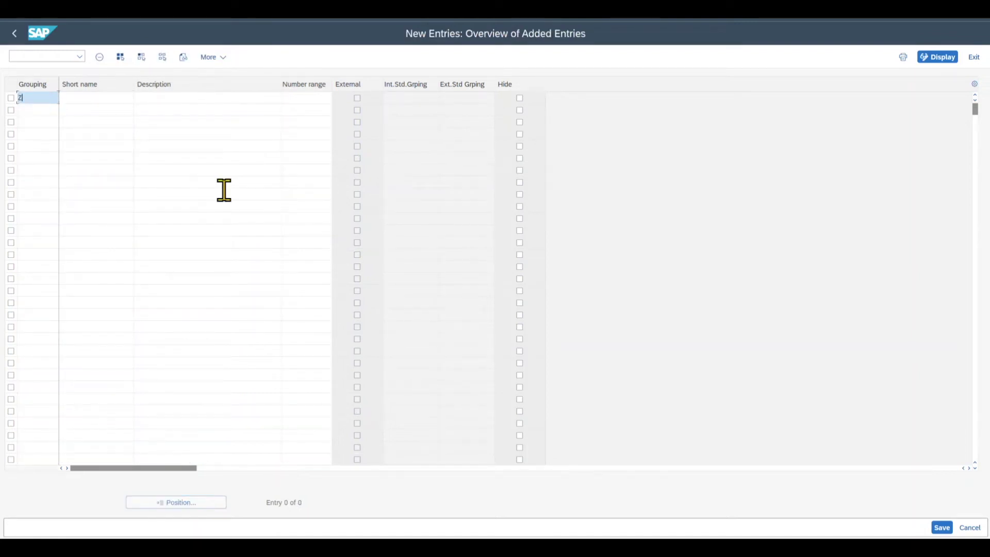
pyautogui.click(113, 99)
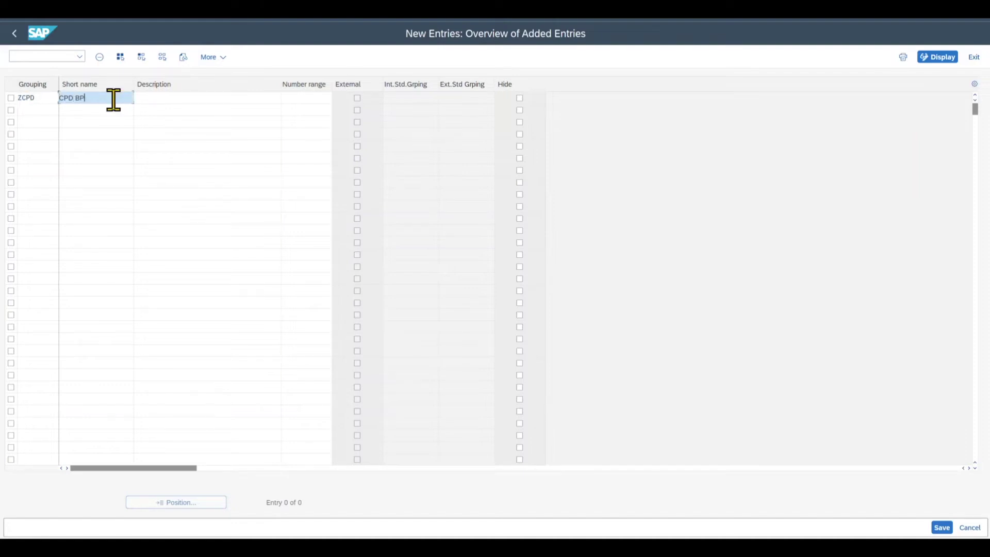
pyautogui.click(256, 99)
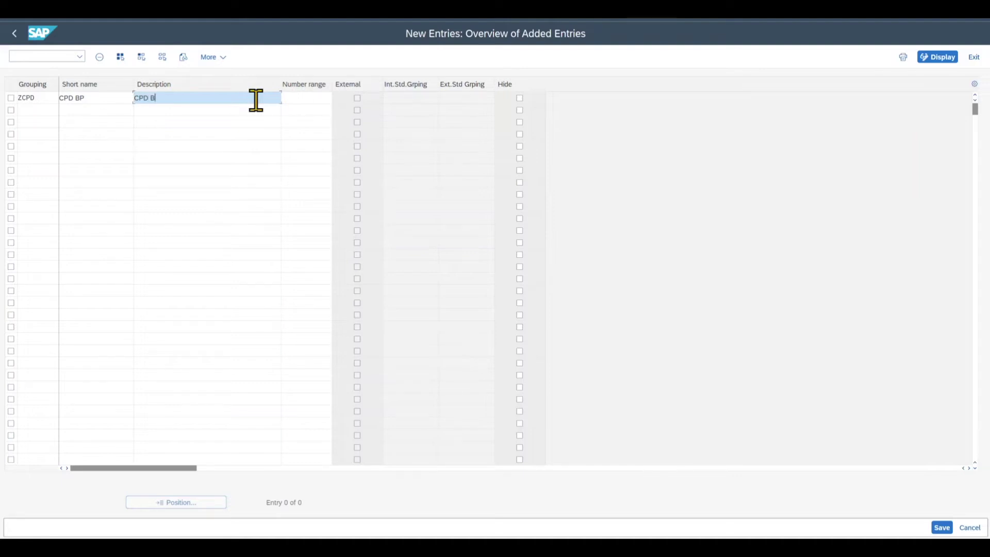
pyautogui.write('CPD Business Partner')
pyautogui.press('Tab')
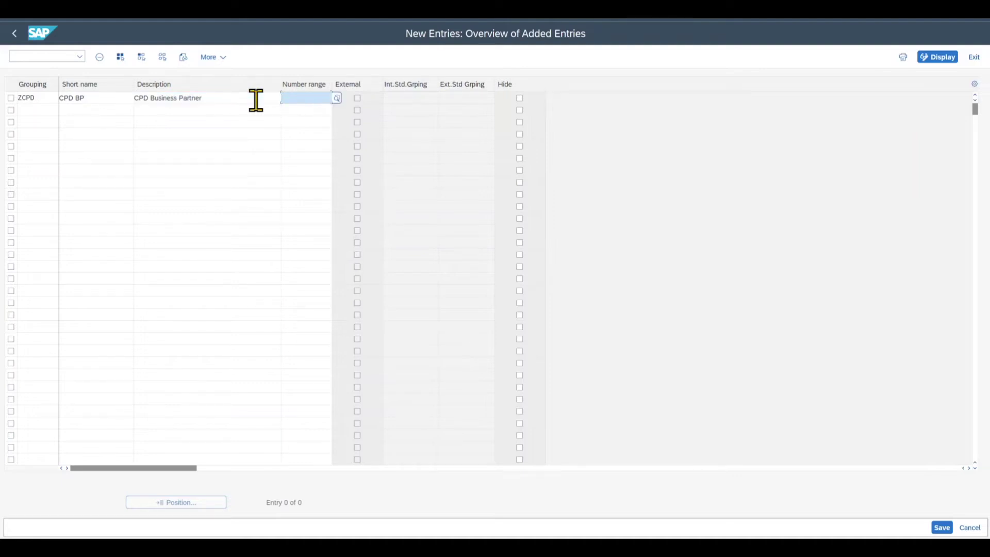
# Step: Assign number range 05 to the ZCPD grouping, checking the number in the Notepad notes, and save the entry
pyautogui.hotkey('alt', 'Tab')
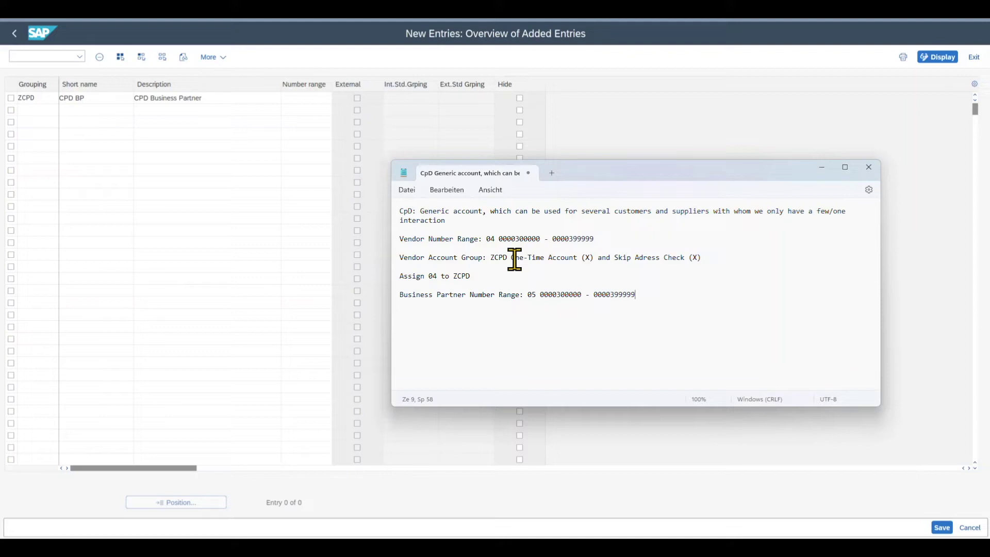
pyautogui.click(311, 99)
pyautogui.write('05')
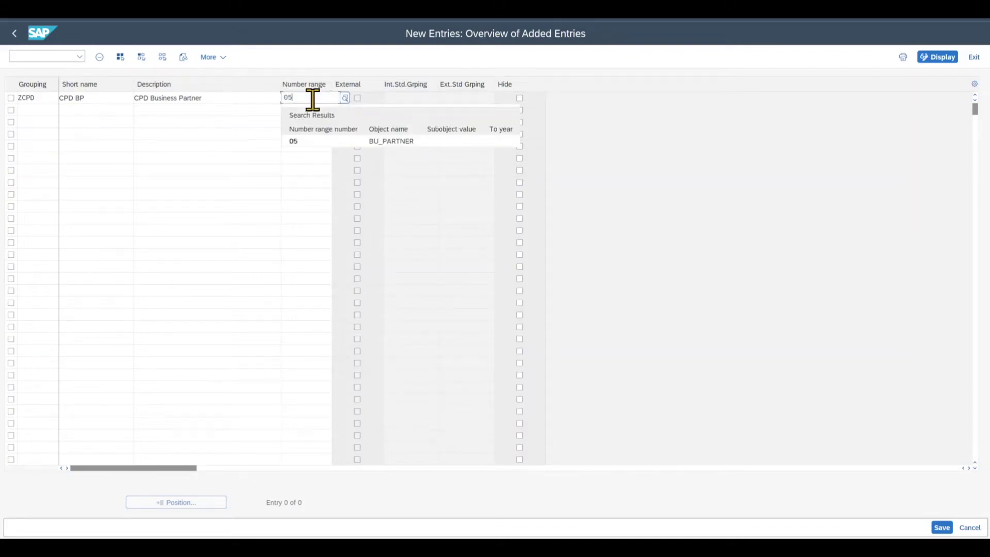
pyautogui.click(939, 528)
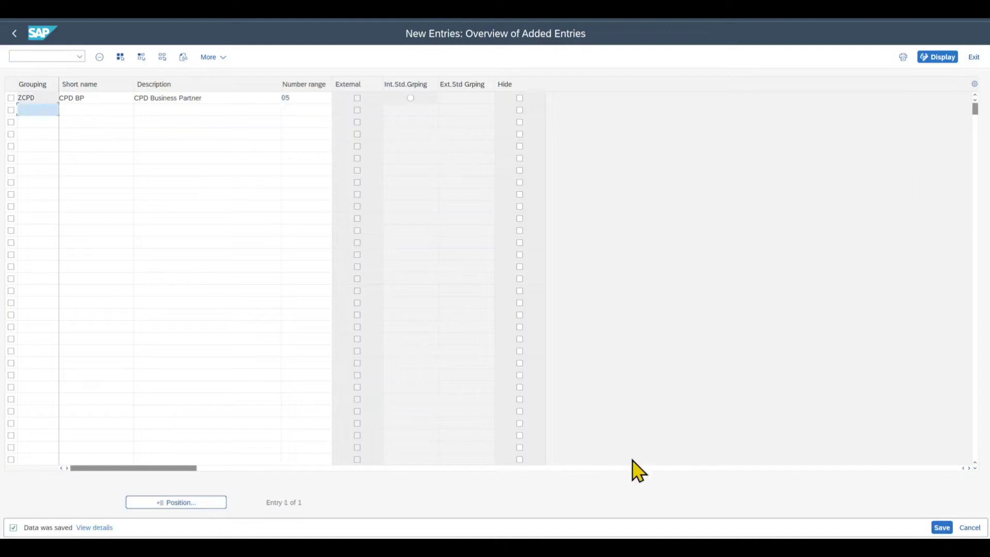
# Step: Switch to the Notepad notes and review the line on assigning 05 to ZCPD
pyautogui.moveTo(724, 550)
pyautogui.click(724, 497)
pyautogui.moveTo(477, 316); pyautogui.dragTo(400, 314)
pyautogui.click(490, 314)
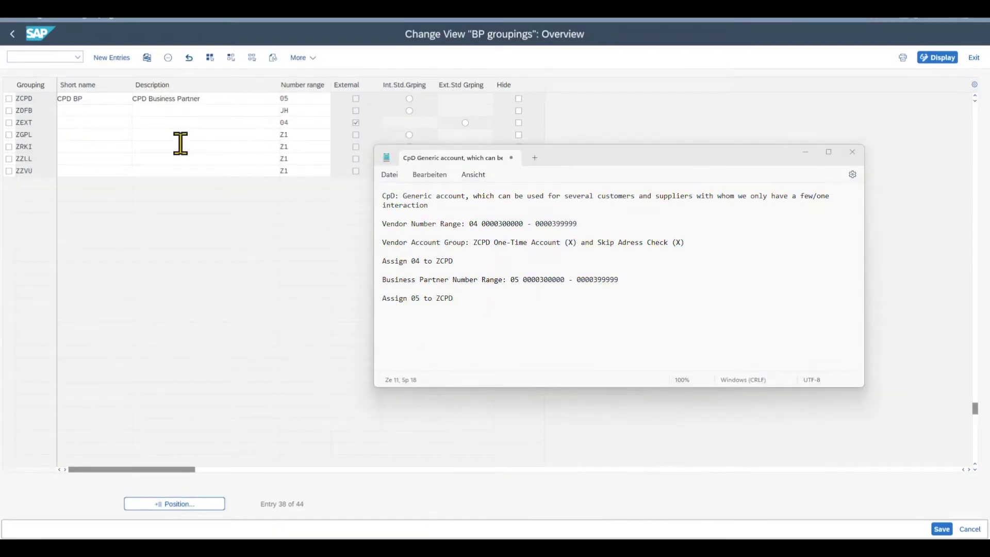
# Step: Return to the IMG and open Define BP Roles under Business Partner Roles
pyautogui.click(15, 33)
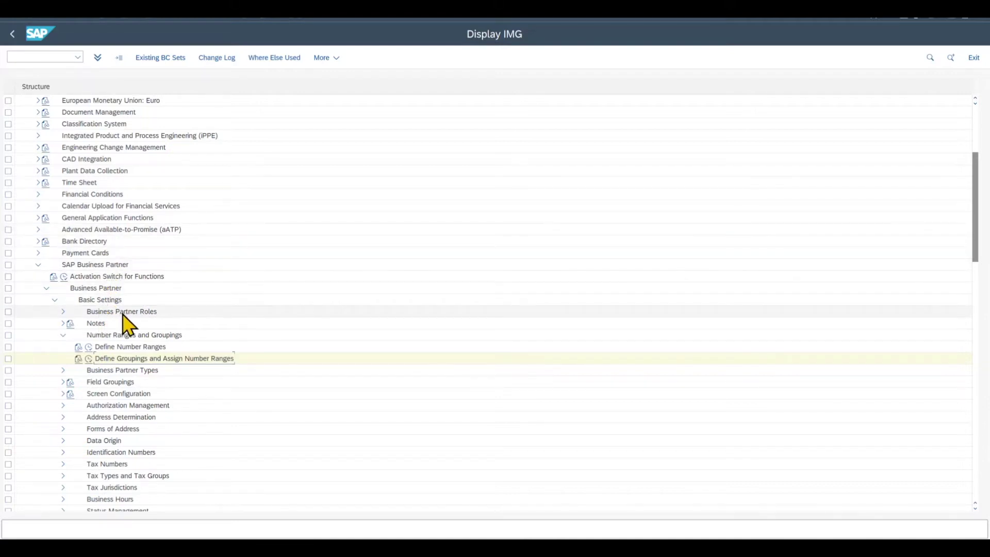
pyautogui.click(63, 313)
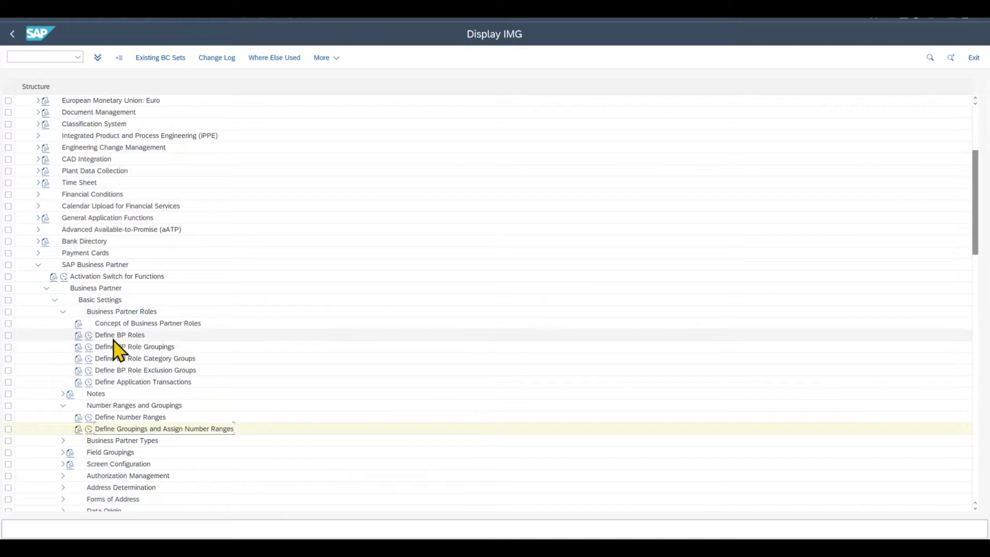
pyautogui.click(89, 336)
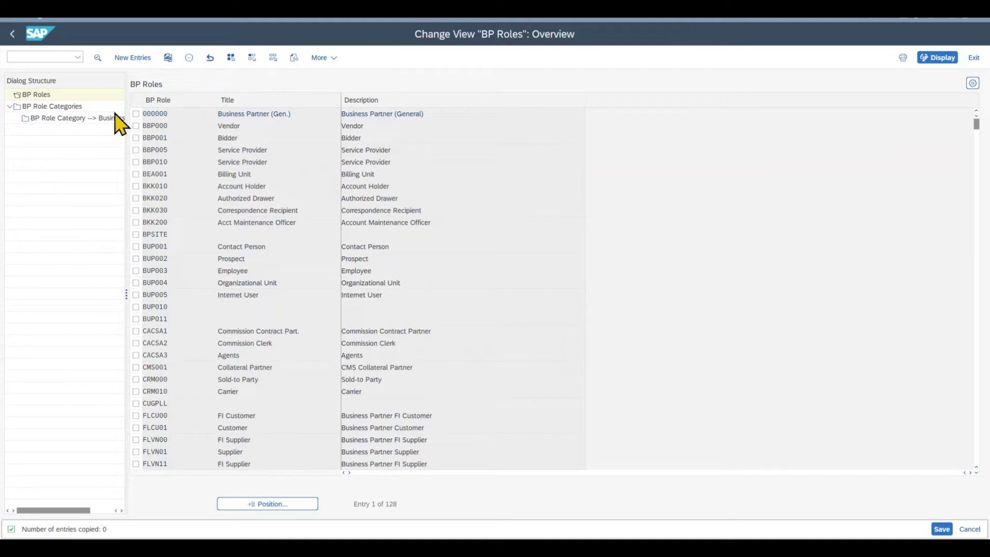
# Step: Add a new BP role category ZCPD00 with the title and description CPD Role Category
pyautogui.click(39, 107)
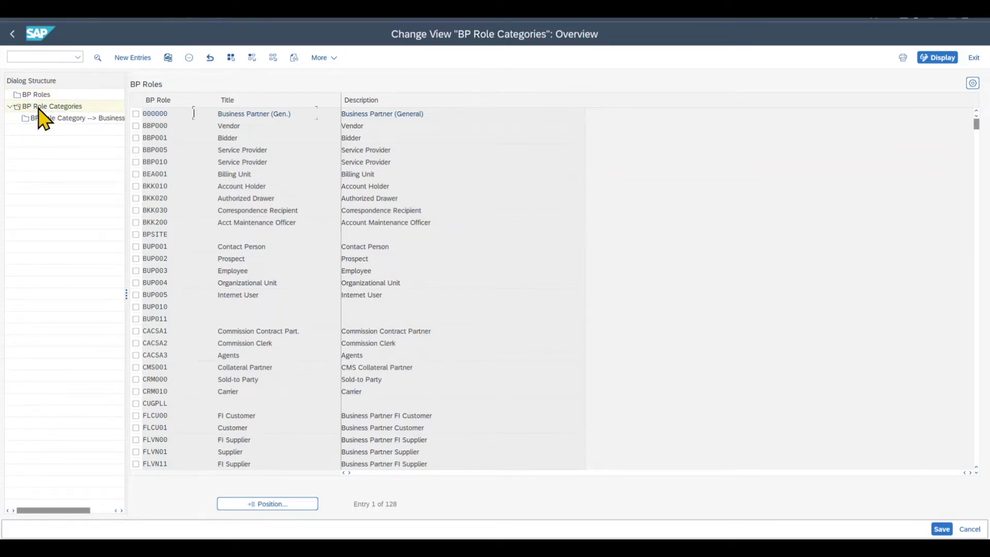
pyautogui.click(143, 60)
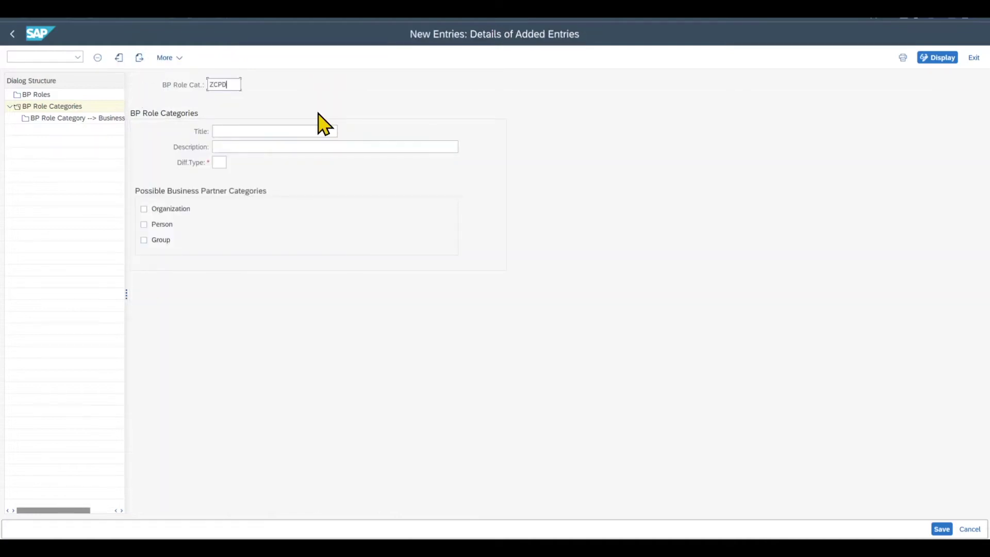
pyautogui.press('Tab')
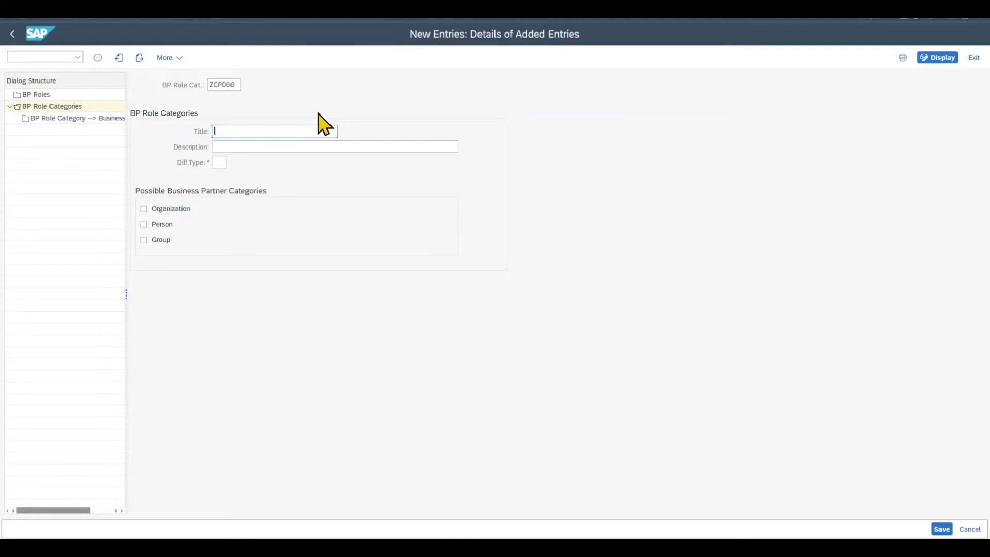
pyautogui.write('CPD Role Category')
pyautogui.click(292, 147)
pyautogui.write('CPD Role Category')
pyautogui.press('Tab')
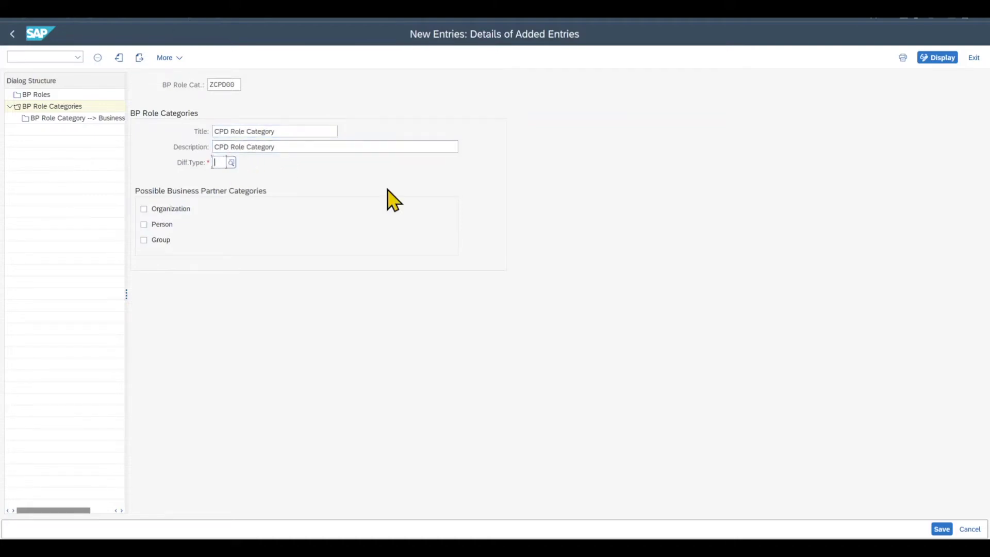
# Step: Set the role category's differentiation type to 0, allow the Organization partner category, and save
pyautogui.write('0')
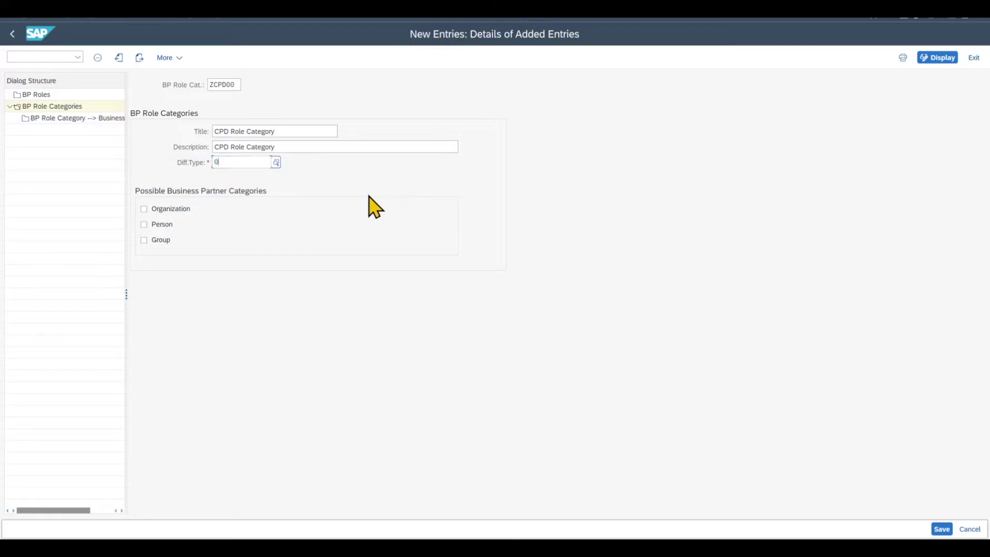
pyautogui.click(235, 207)
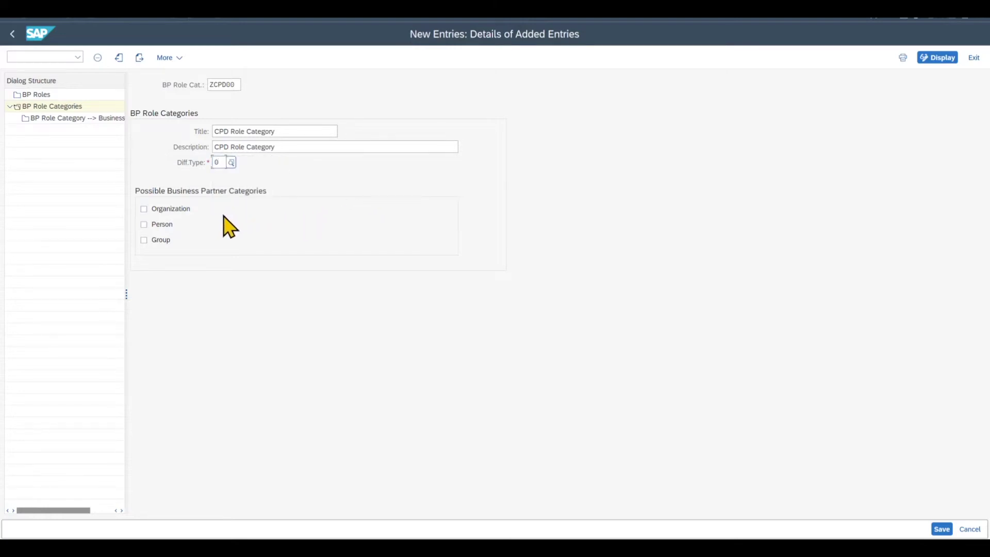
pyautogui.click(169, 211)
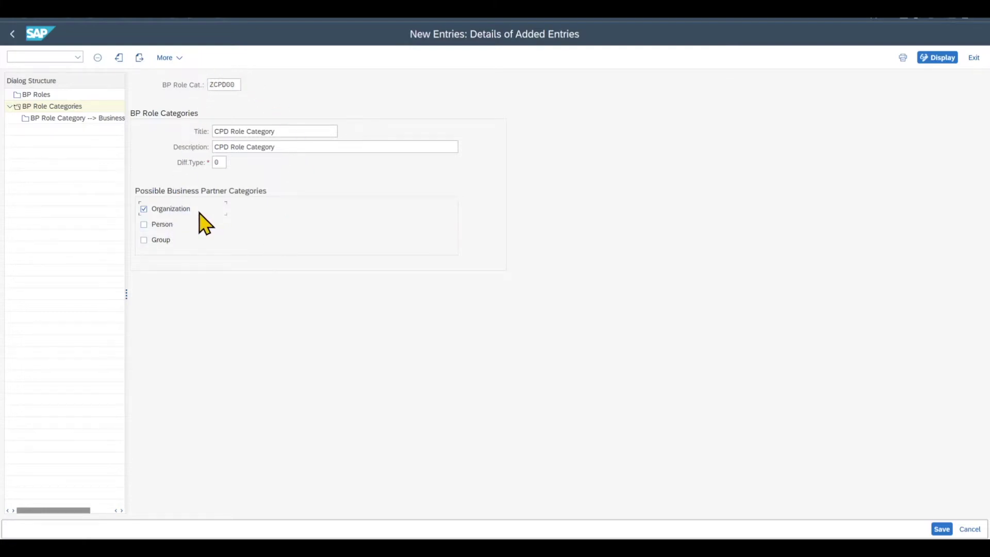
pyautogui.click(942, 529)
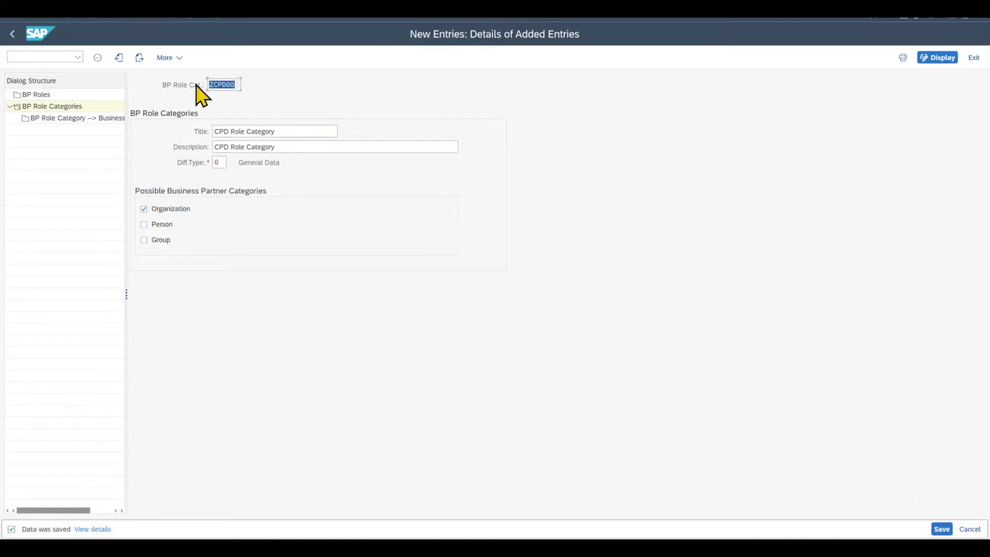
# Step: In the BP Roles overview, copy role 000000, Business Partner (Gen.), as new role ZCPD00
pyautogui.click(43, 96)
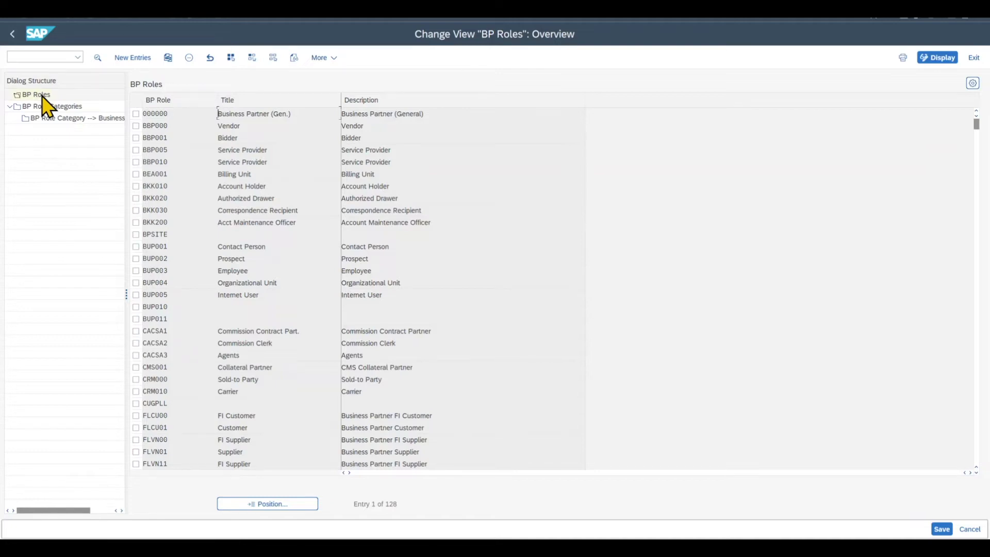
pyautogui.click(136, 114)
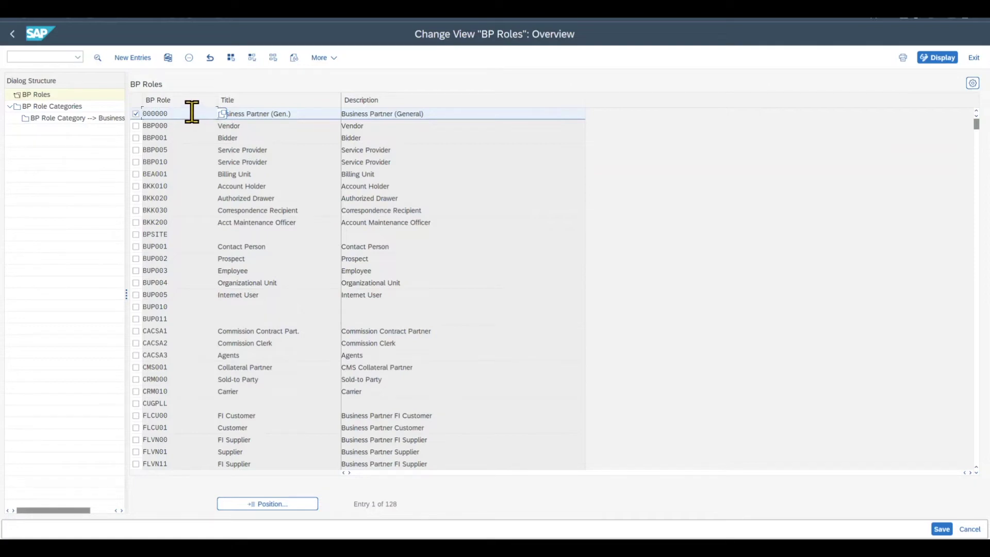
pyautogui.click(167, 57)
pyautogui.press('Delete')
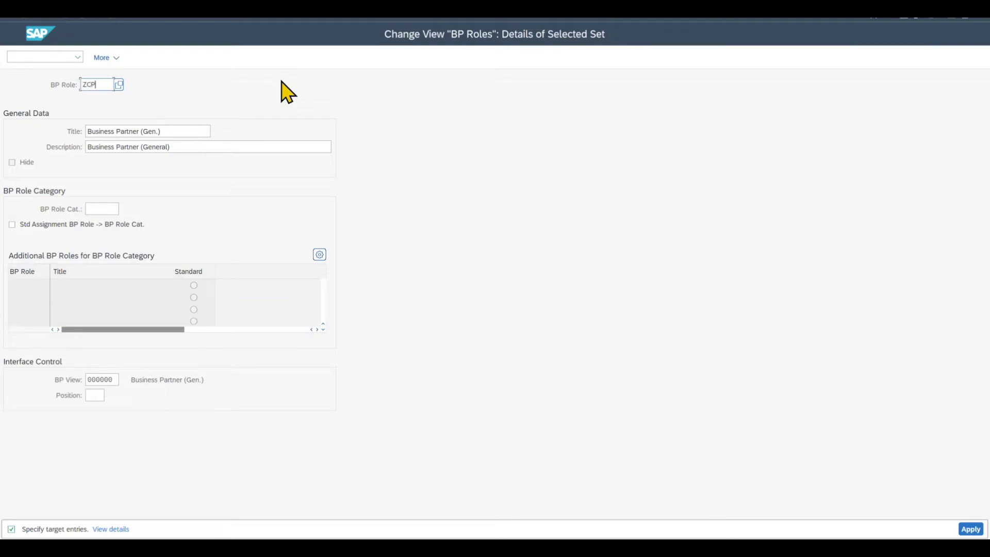
pyautogui.press('Tab')
# Step: Title and describe the copied role ZCPD00 as CPD Vendor and assign it to BP role category ZCPD00
pyautogui.moveTo(166, 130); pyautogui.dragTo(73, 129)
pyautogui.write('CPD Vendor')
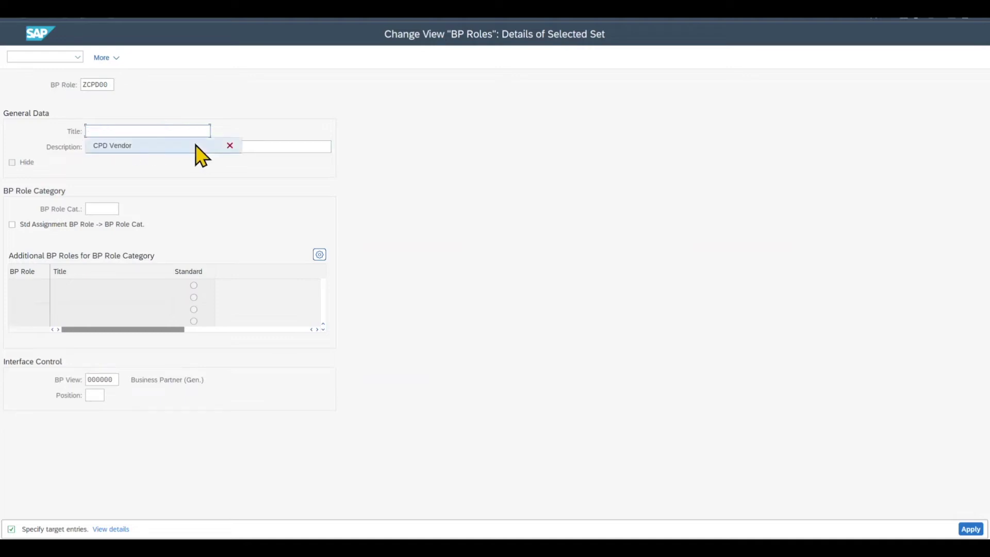
pyautogui.click(103, 209)
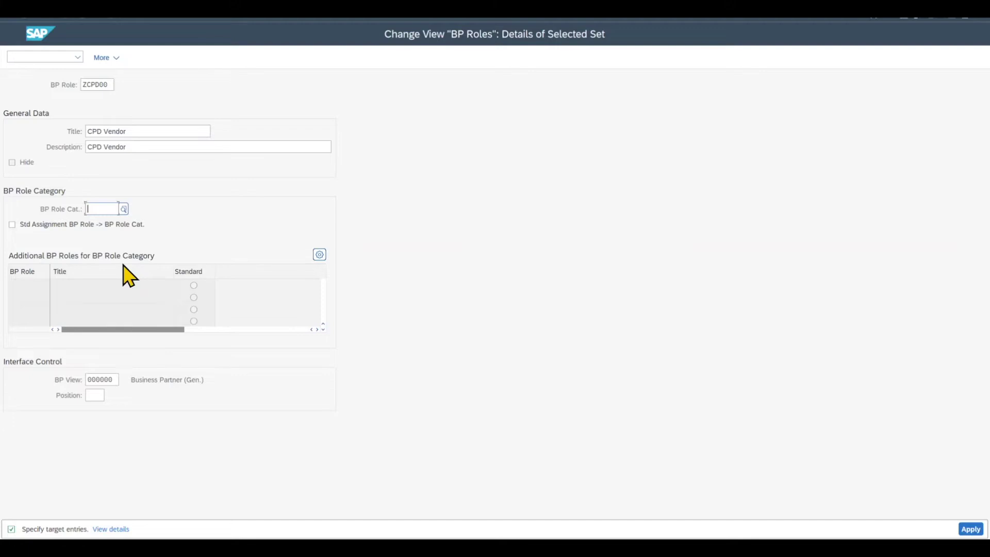
pyautogui.write('Z')
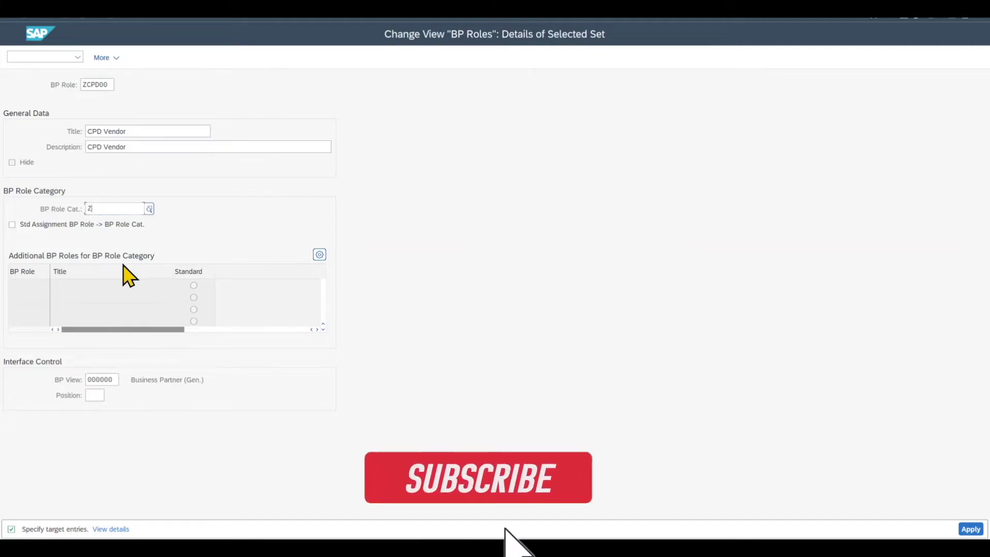
pyautogui.write('CPD00')
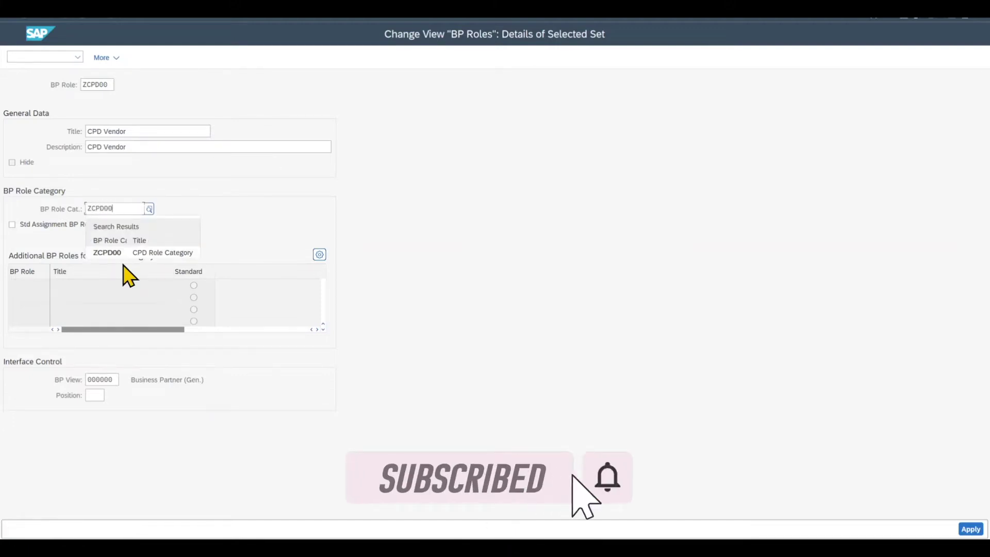
pyautogui.click(118, 252)
# Step: Make the role the standard assignment for its role category, keep BP view 000000, and apply the copy
pyautogui.click(12, 224)
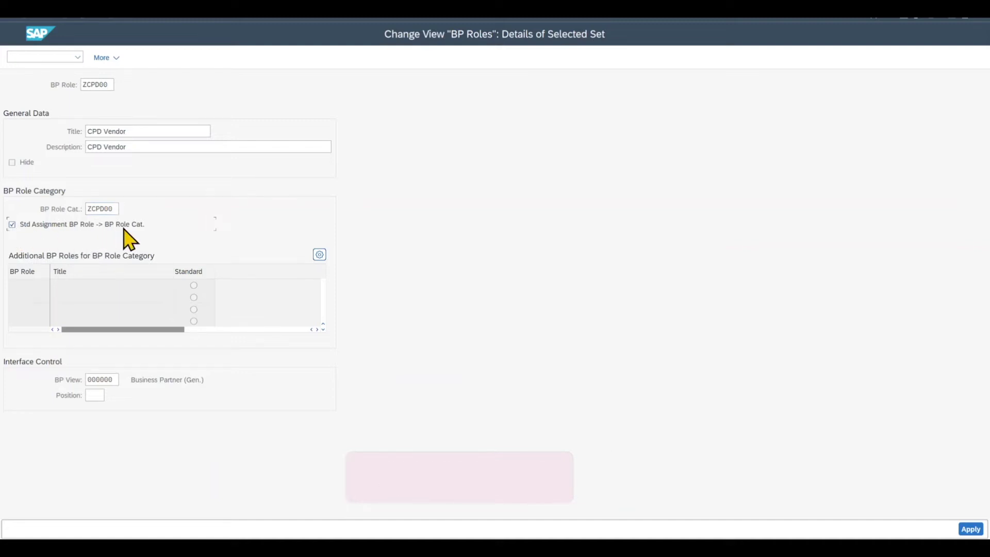
pyautogui.doubleClick(106, 380)
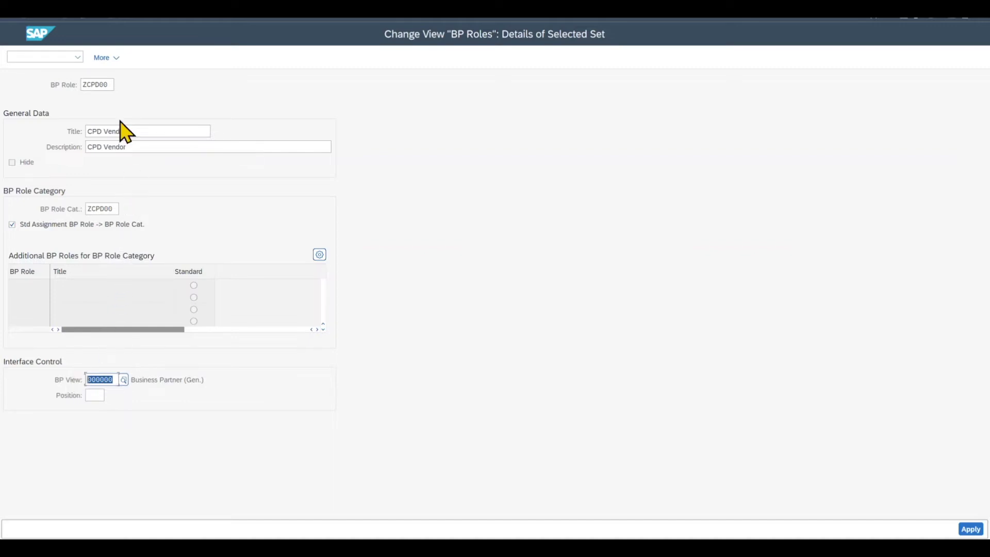
pyautogui.doubleClick(106, 84)
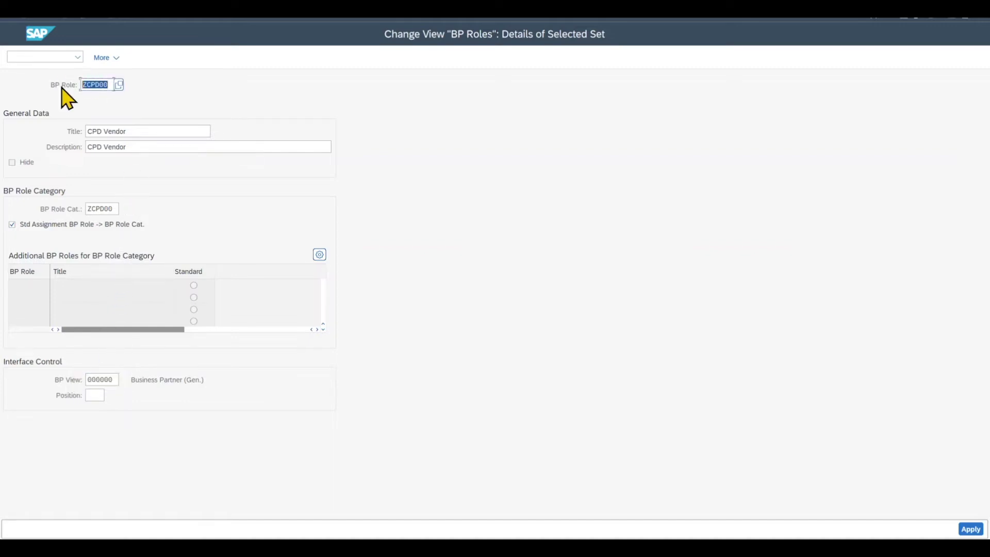
pyautogui.doubleClick(106, 380)
pyautogui.click(971, 529)
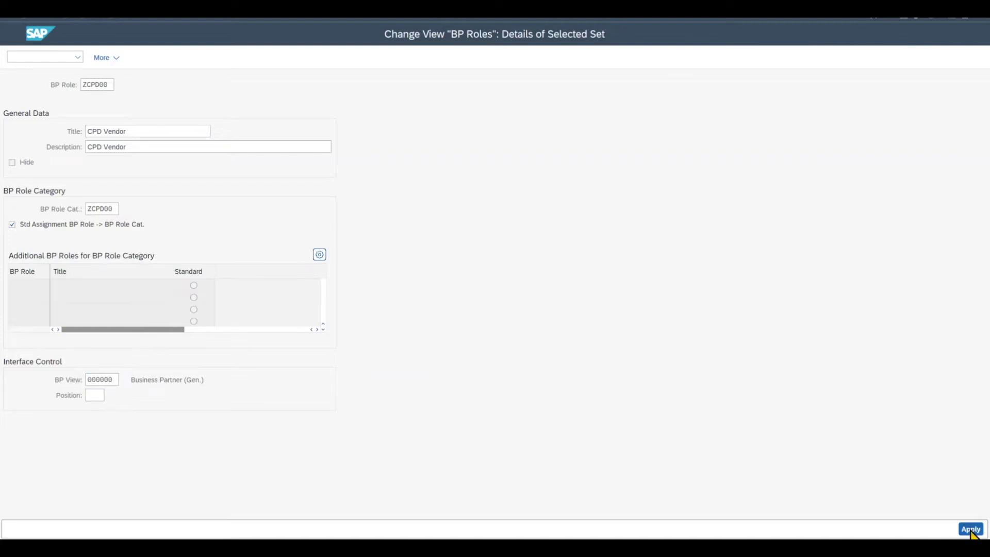
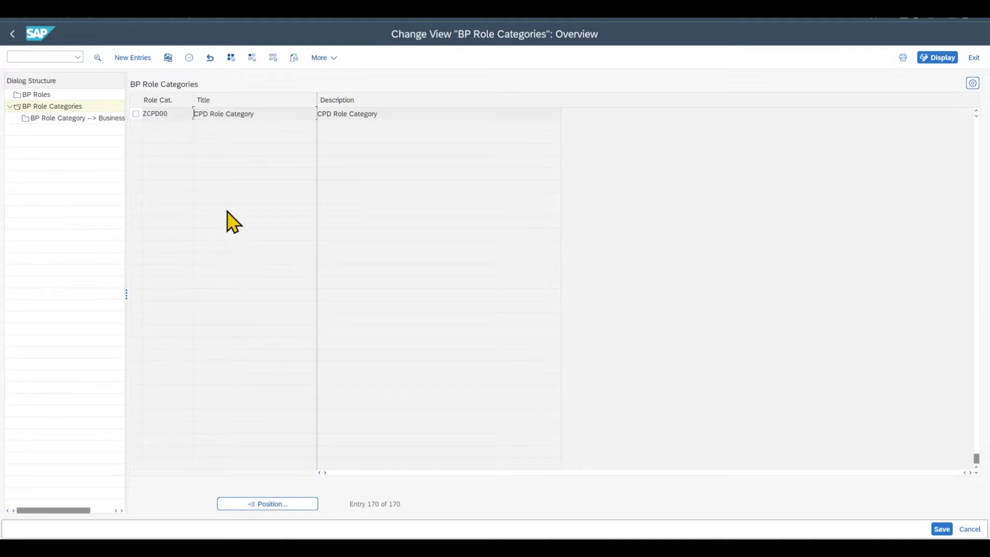
# Step: Create a new BP role category ZCPDVR with the title and description CPD Vendor
pyautogui.click(140, 57)
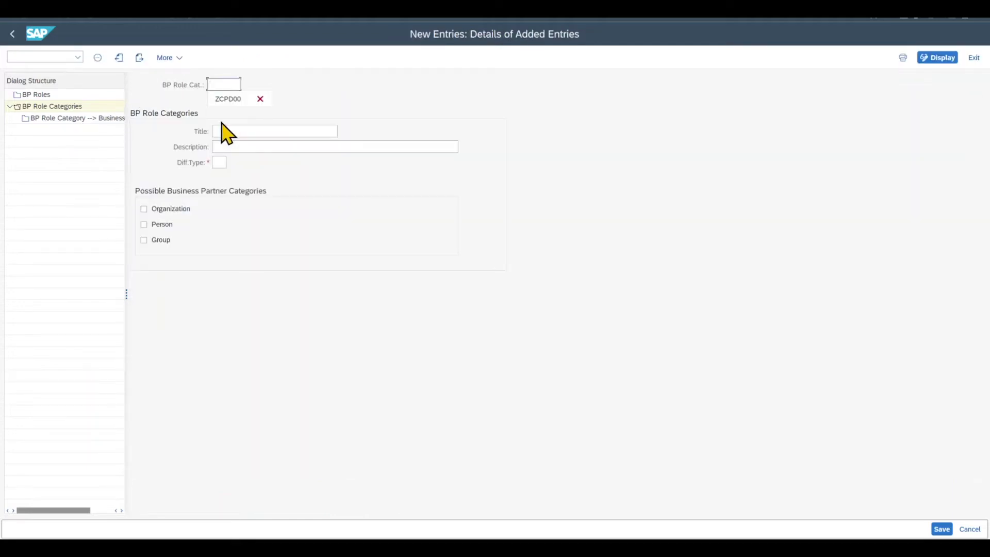
pyautogui.write('ZCPDVR')
pyautogui.press('Tab')
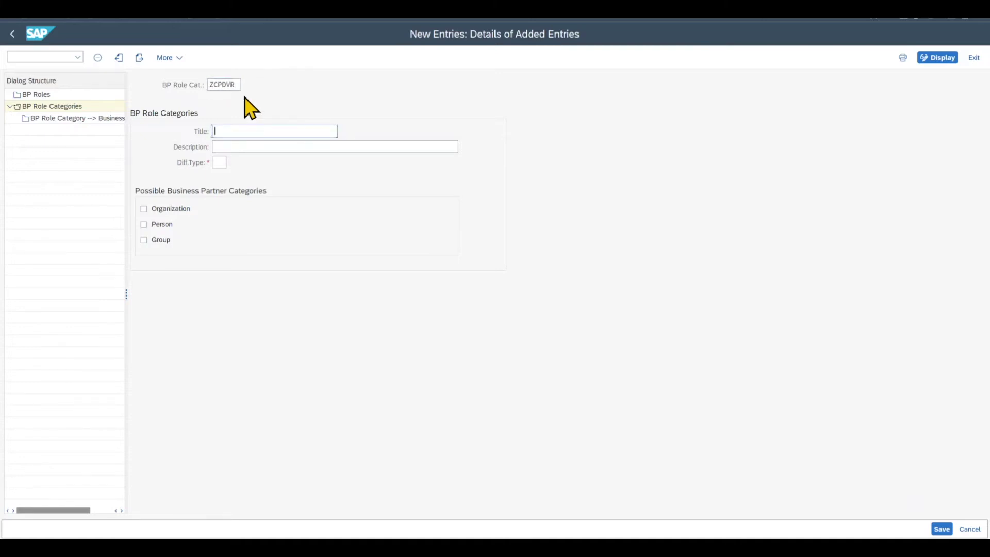
pyautogui.write('CPD Vendor')
pyautogui.click(244, 142)
pyautogui.write('CPD Vendor')
# Step: Set role category ZCPDVR's differentiation type to 0, allow the Organization partner category, and save
pyautogui.click(218, 163)
pyautogui.write('0')
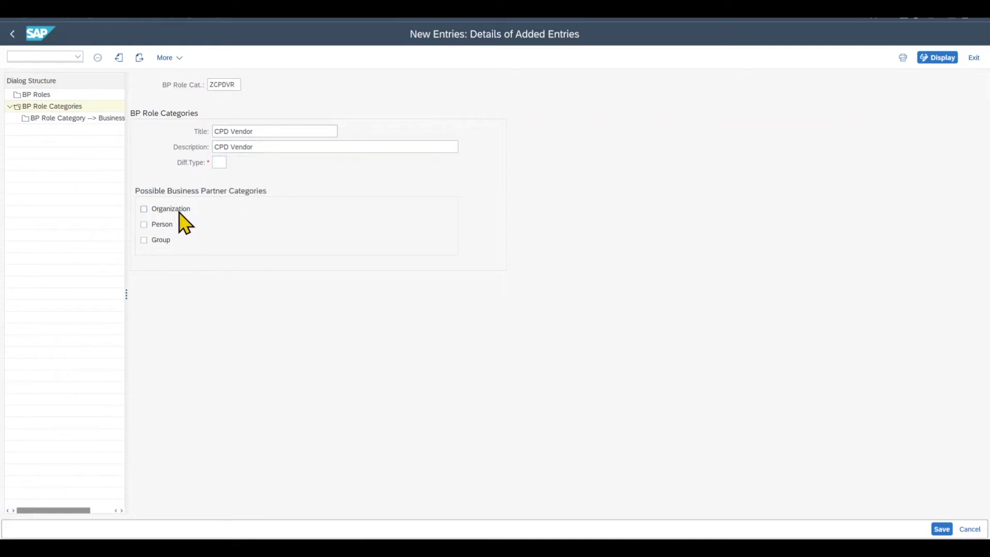
pyautogui.click(173, 211)
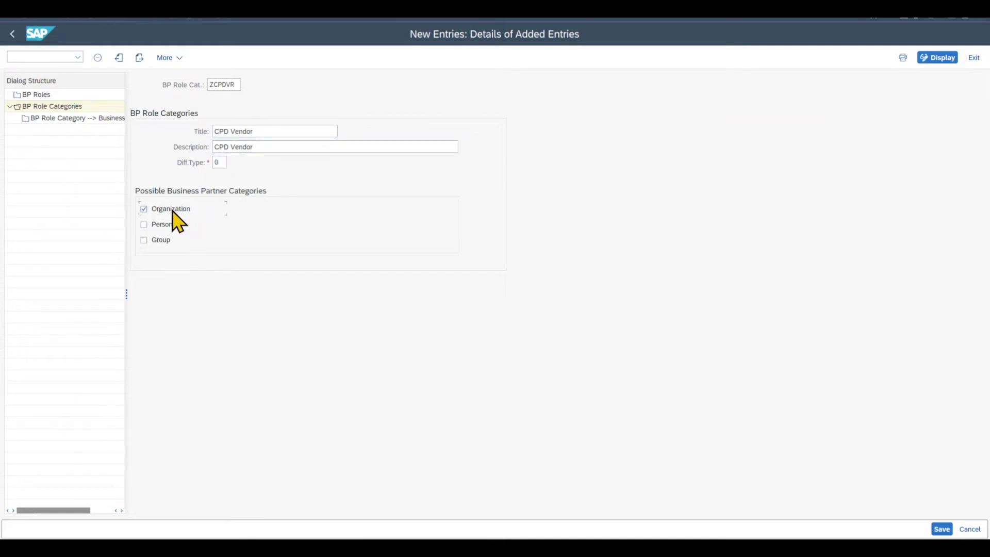
pyautogui.click(941, 531)
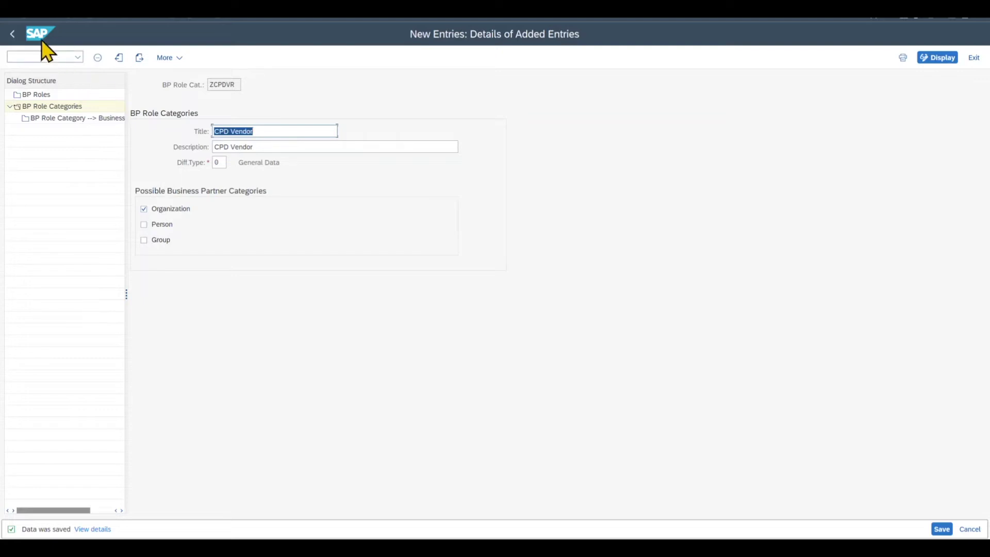
# Step: In the BP Roles overview, copy role FLVN00, FI Supplier, as new role ZCPDKR
pyautogui.doubleClick(35, 95)
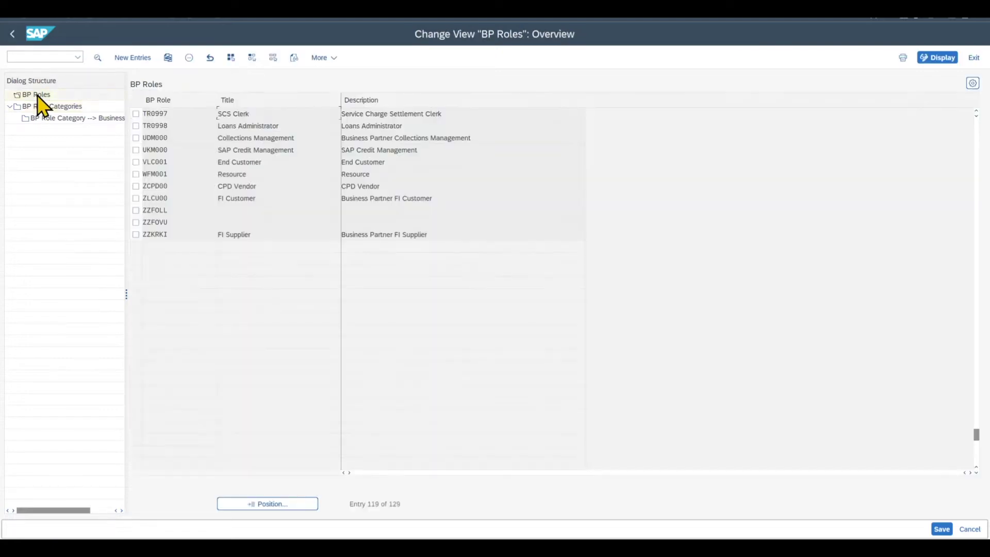
pyautogui.scroll(6, 194, 206)
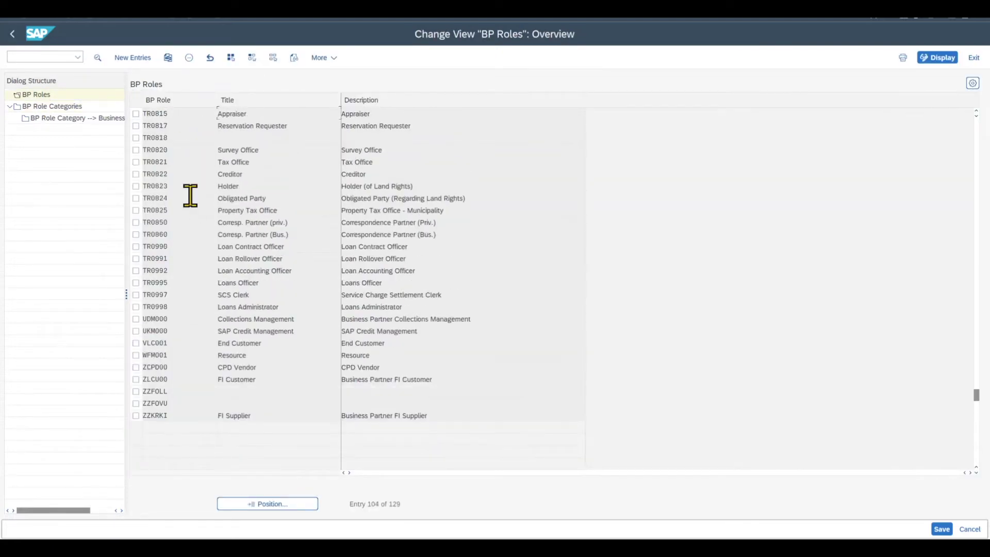
pyautogui.scroll(12, 193, 206)
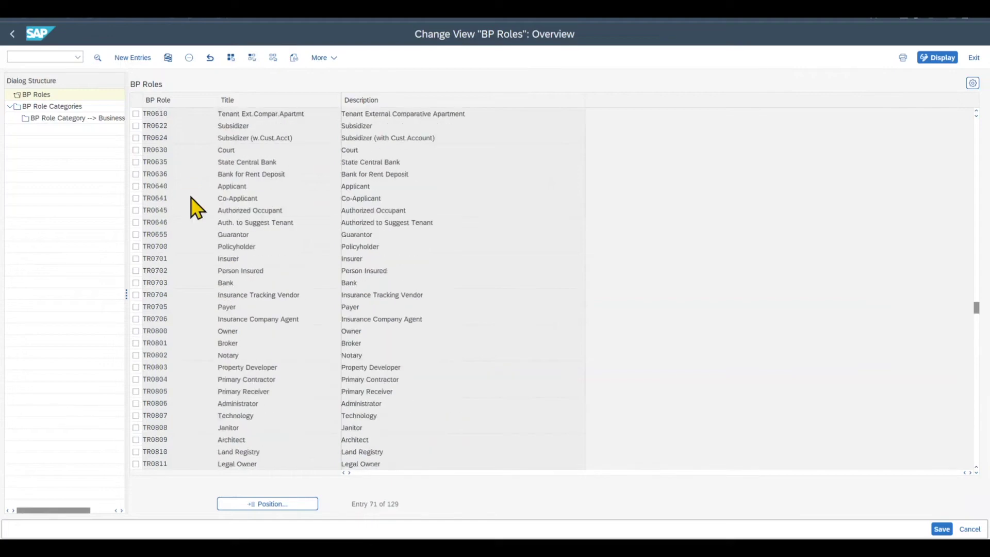
pyautogui.scroll(14, 194, 206)
pyautogui.click(137, 175)
pyautogui.click(260, 175)
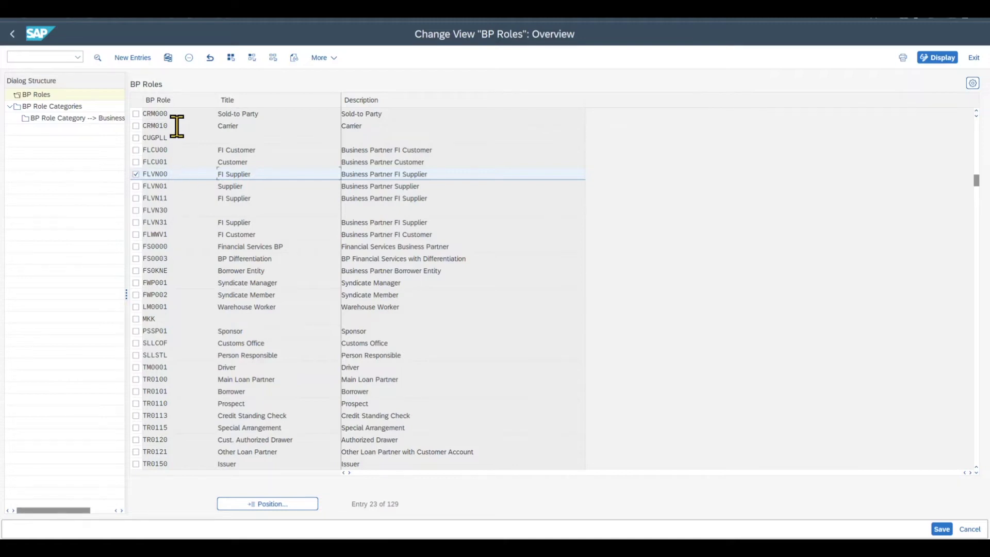
pyautogui.click(169, 59)
pyautogui.write('ZCP')
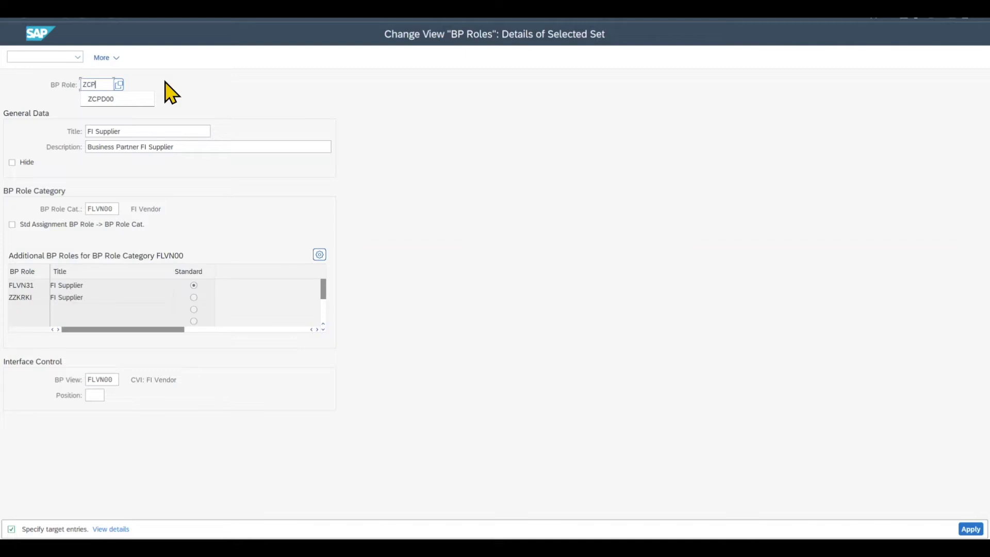
pyautogui.write('DKR')
# Step: Set the title and description of role ZCPDKR to FI CPD Supplier
pyautogui.press('Tab')
pyautogui.write('FI')
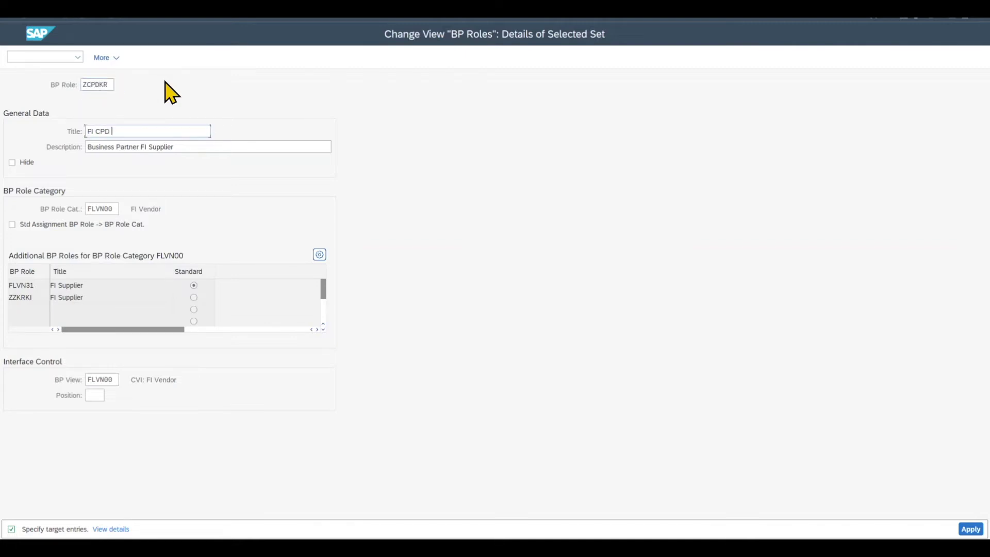
pyautogui.write(' CPD Supplier')
pyautogui.moveTo(188, 144); pyautogui.dragTo(67, 160)
pyautogui.write('FI CPD Supplier')
# Step: Replace the BP role category of role ZCPDKR with ZCPDVR, CPD Vendor
pyautogui.moveTo(117, 209); pyautogui.dragTo(73, 210)
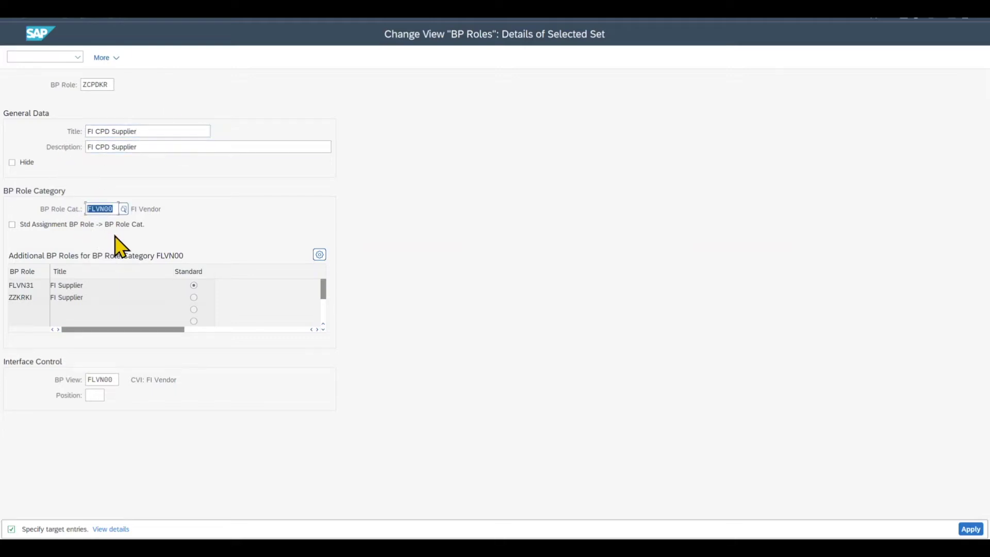
pyautogui.write('Z')
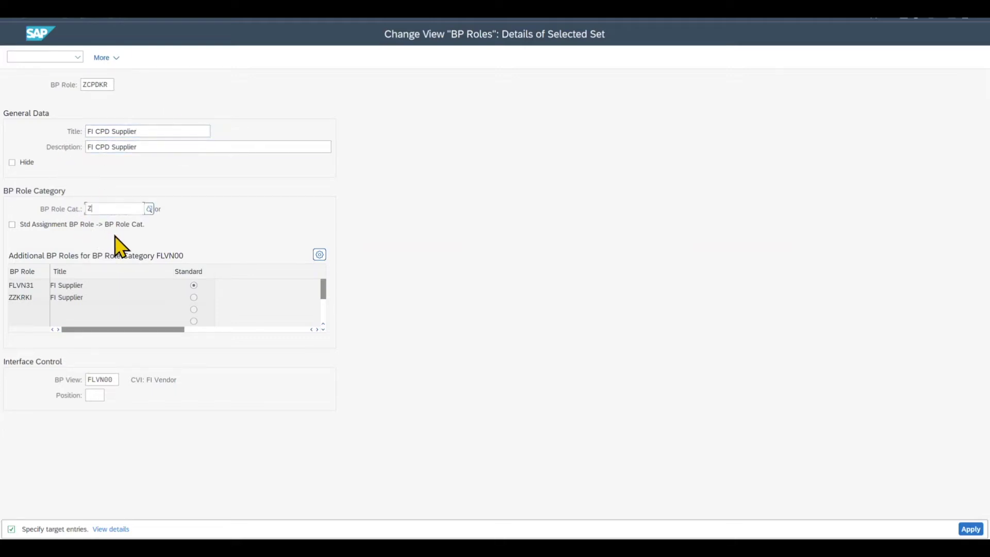
pyautogui.write('CPD')
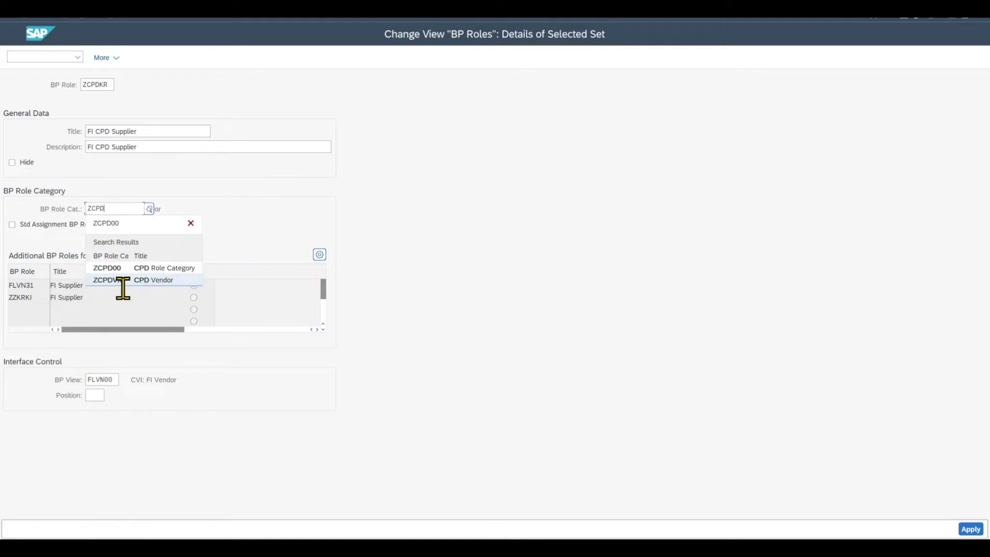
pyautogui.click(121, 279)
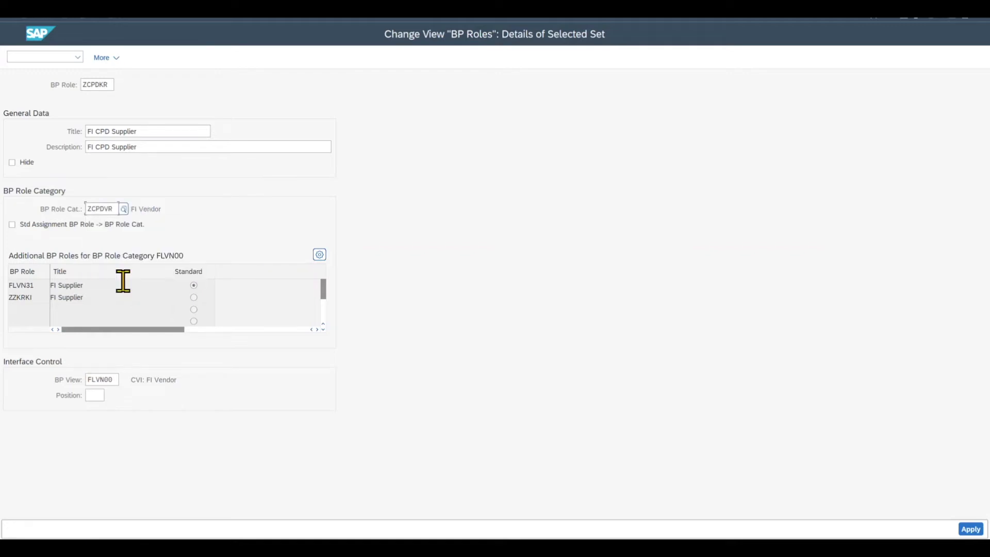
# Step: Keep BP view FLVN00 for role ZCPDKR, apply the copy, and save the roles
pyautogui.click(118, 381)
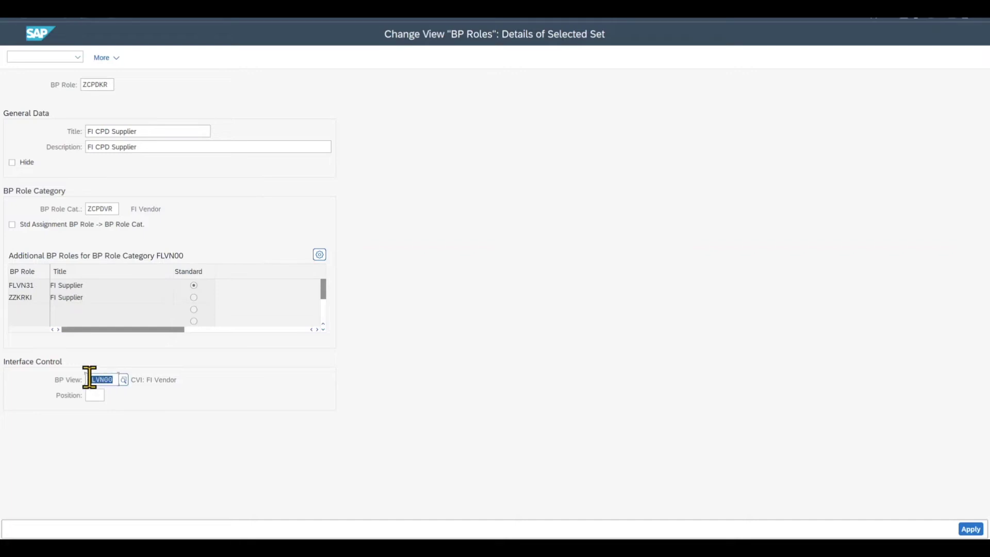
pyautogui.click(100, 380)
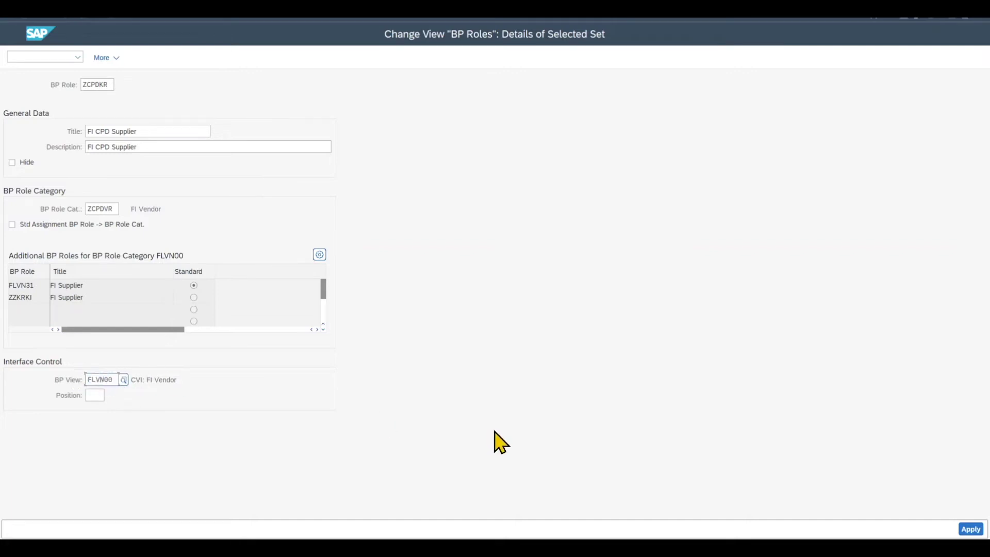
pyautogui.moveTo(115, 380); pyautogui.dragTo(80, 380)
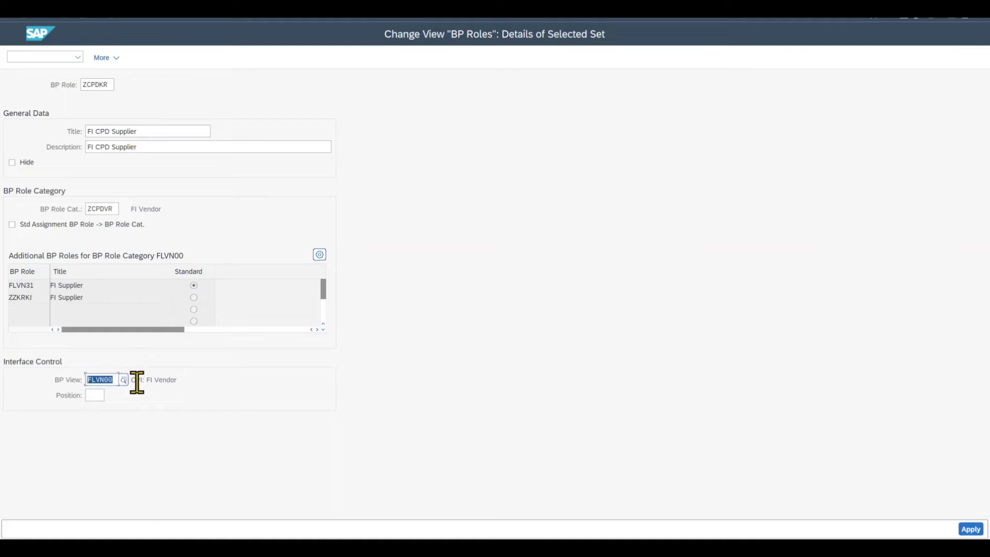
pyautogui.moveTo(110, 85); pyautogui.dragTo(78, 85)
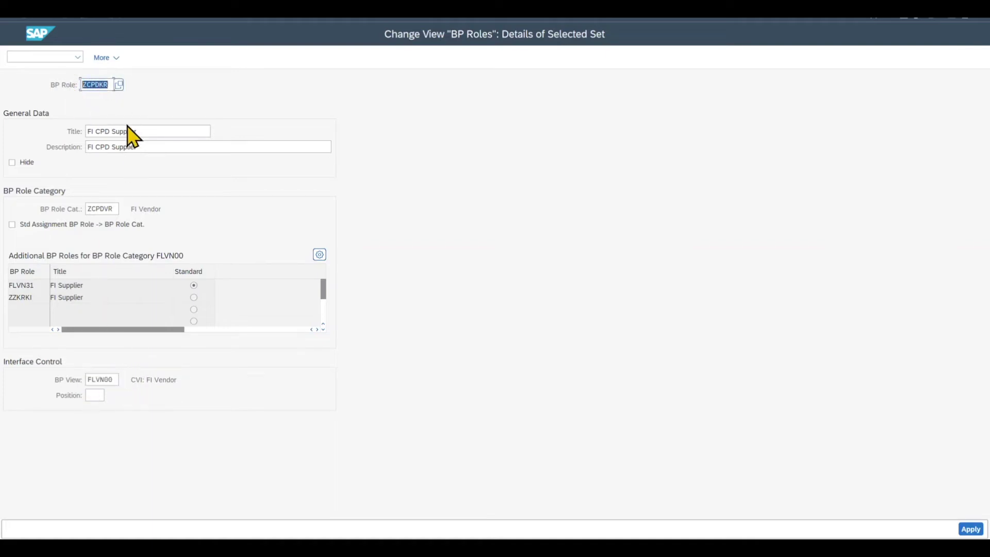
pyautogui.click(969, 530)
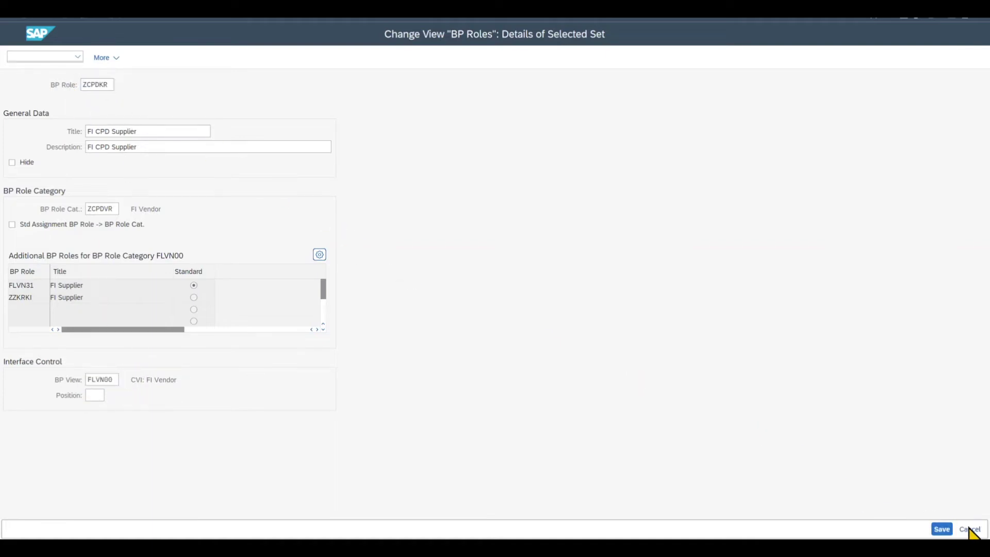
pyautogui.click(942, 529)
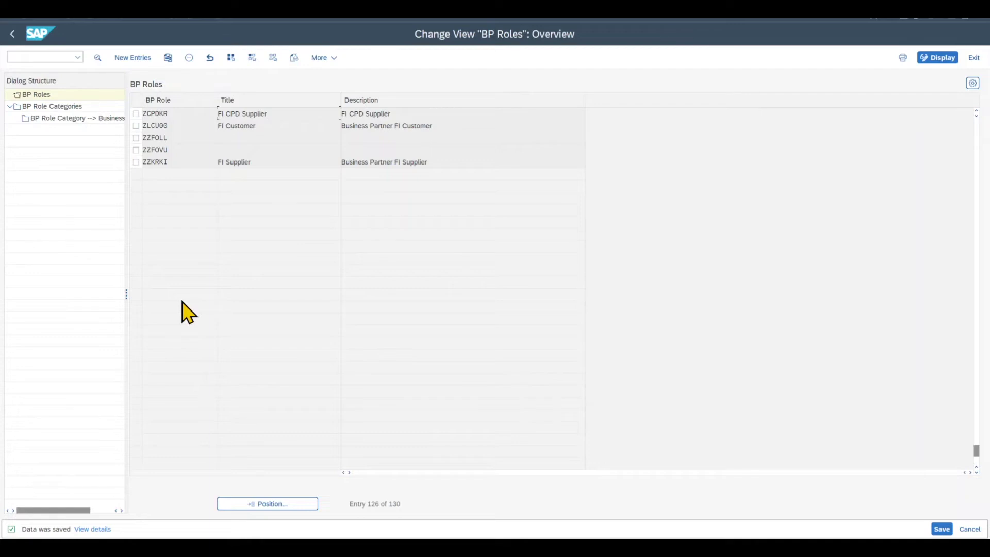
# Step: Create a new BP role category ZCPDMM with the title and description CPD Vendor MM
pyautogui.click(58, 107)
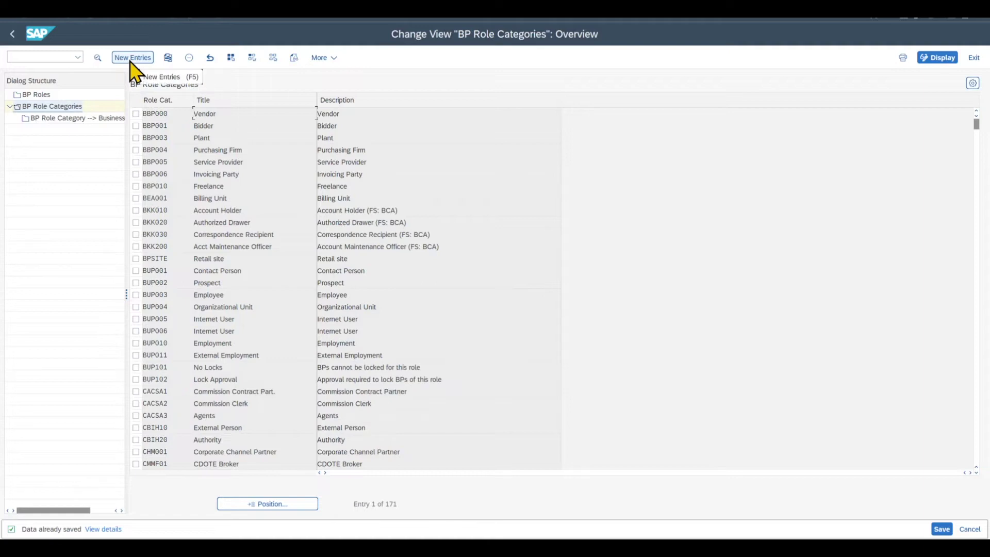
pyautogui.click(130, 61)
pyautogui.write('ZCPDM')
pyautogui.click(327, 133)
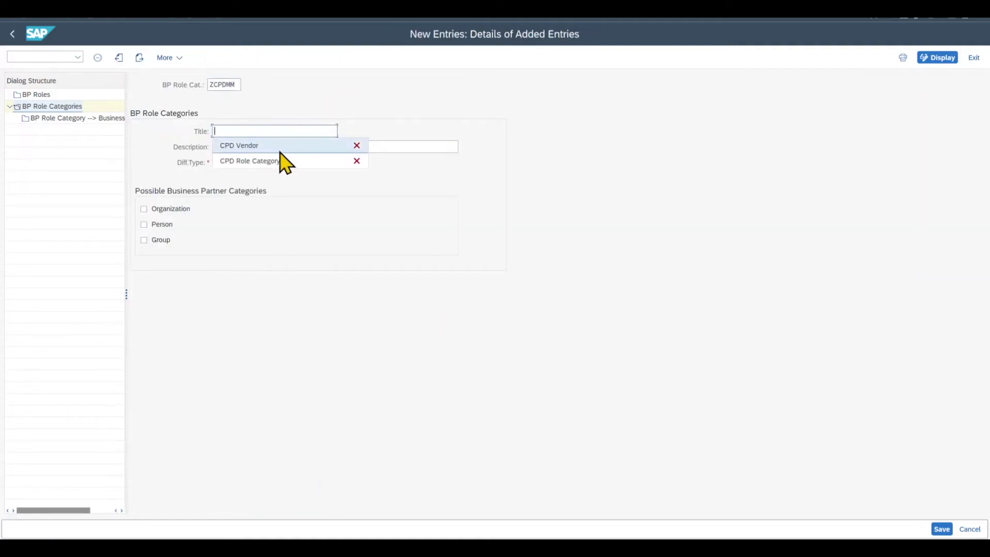
pyautogui.click(281, 149)
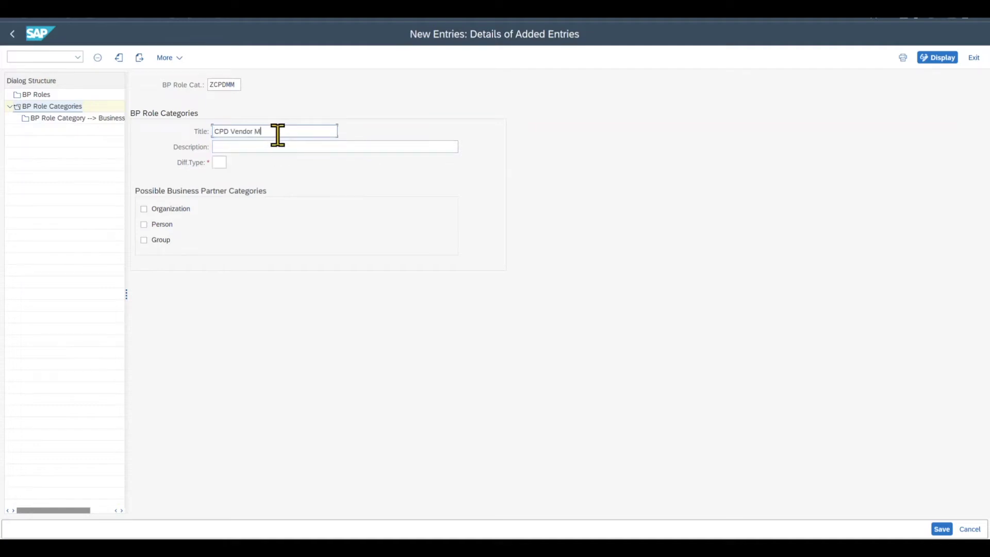
pyautogui.click(234, 149)
pyautogui.write('CPD Vendor MM')
# Step: Give role category ZCPDMM differentiation type 0, allow Organization as business partner category, and save it
pyautogui.click(219, 162)
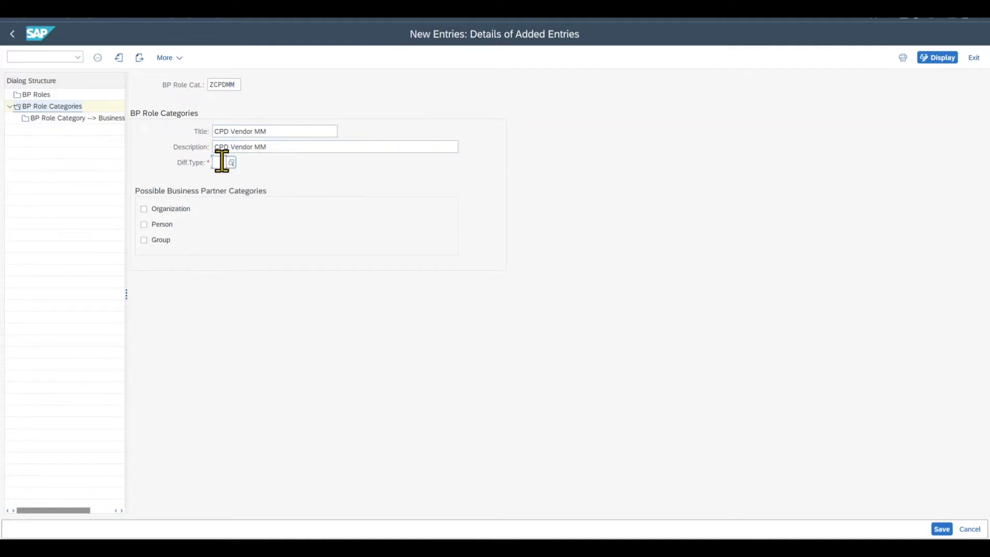
pyautogui.write('0')
pyautogui.click(184, 209)
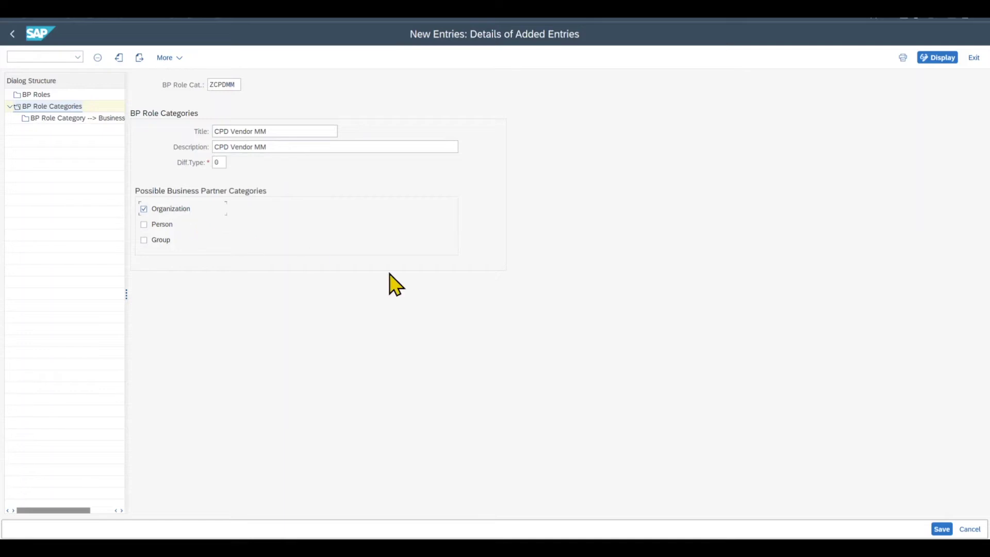
pyautogui.press('Return')
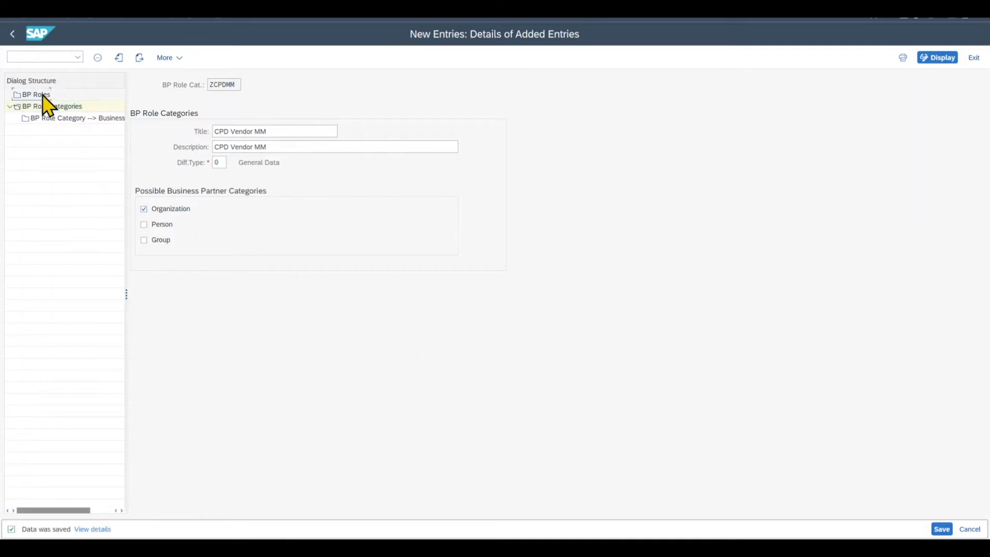
# Step: Copy the BP role FLVN01 Supplier as a new role named ZCPDMM
pyautogui.click(42, 95)
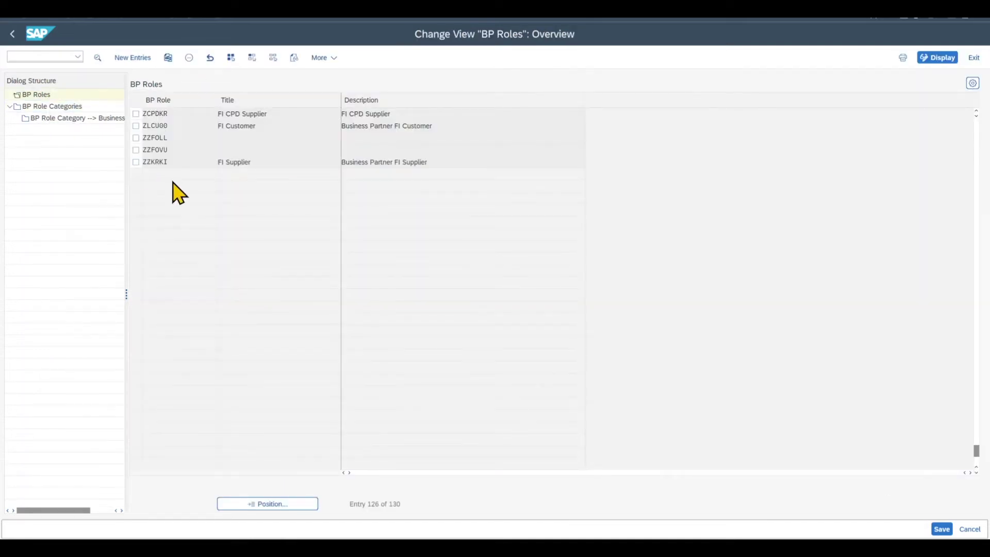
pyautogui.scroll(10, 178, 194)
pyautogui.scroll(18, 178, 193)
pyautogui.scroll(8, 175, 190)
pyautogui.click(166, 282)
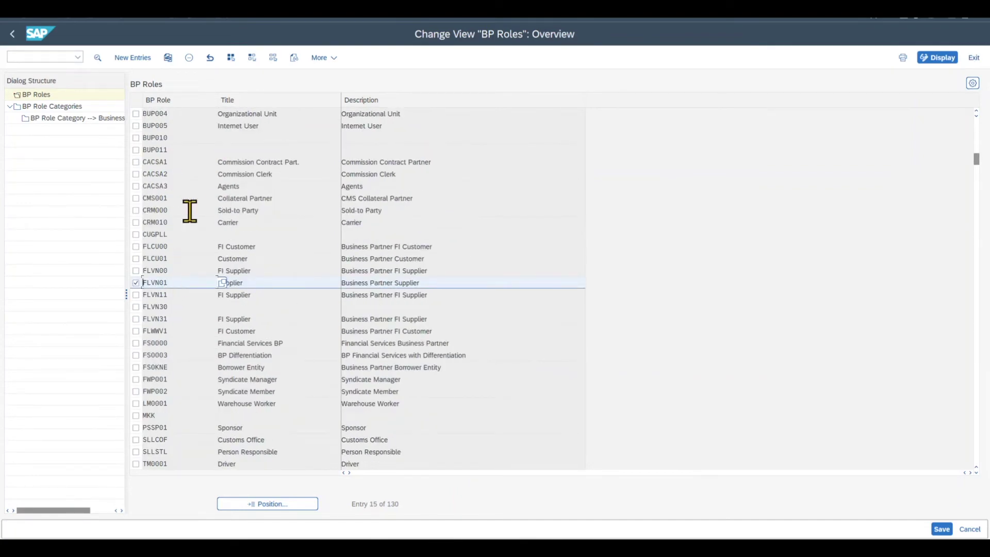
pyautogui.click(168, 57)
pyautogui.write('Z')
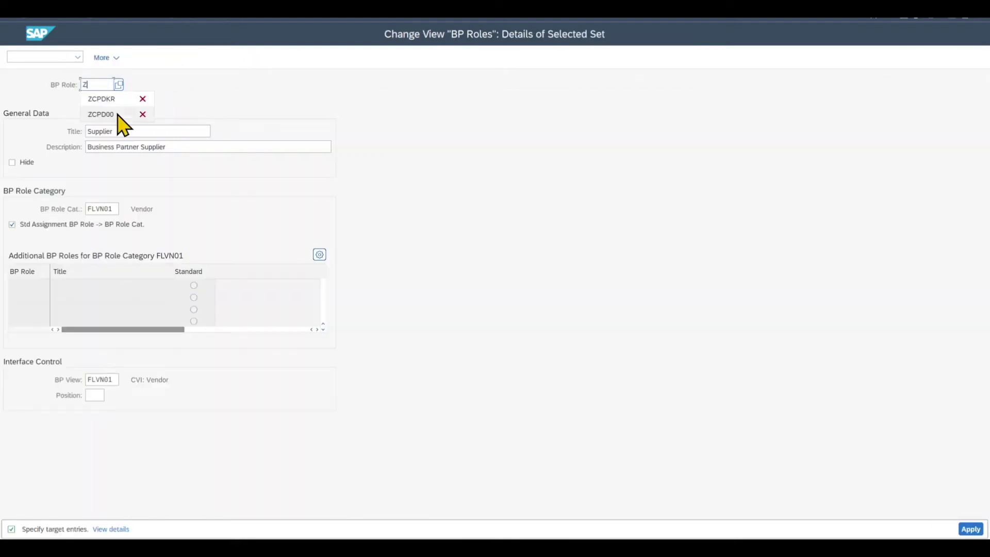
pyautogui.write('CPDMM')
# Step: Set the title and description of role ZCPDMM to CPD Vendor MM
pyautogui.doubleClick(103, 131)
pyautogui.press('BackSpace')
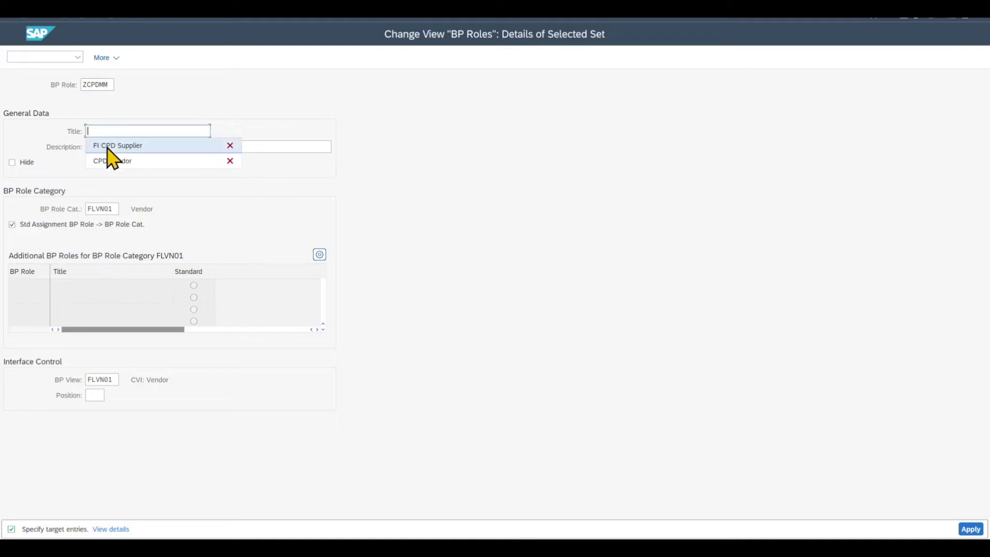
pyautogui.click(132, 148)
pyautogui.write('MM')
pyautogui.hotkey('ctrl', 'a')
pyautogui.hotkey('ctrl', 'c')
pyautogui.press('Tab')
pyautogui.hotkey('ctrl', 'v')
# Step: Assign BP role category ZCPDMM to role ZCPDMM, keep BP view FLVN01, apply the copy, and save
pyautogui.doubleClick(101, 209)
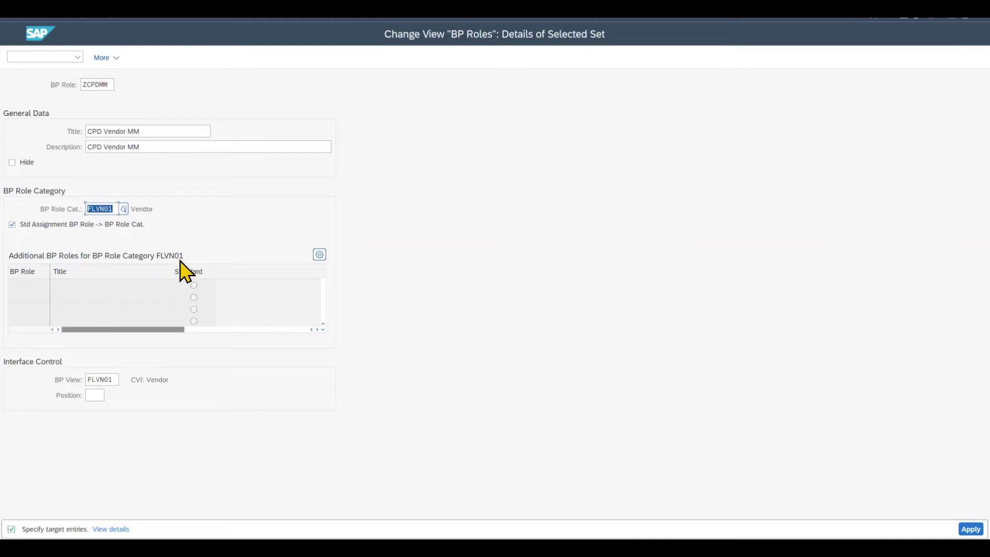
pyautogui.write('ZCPDMM')
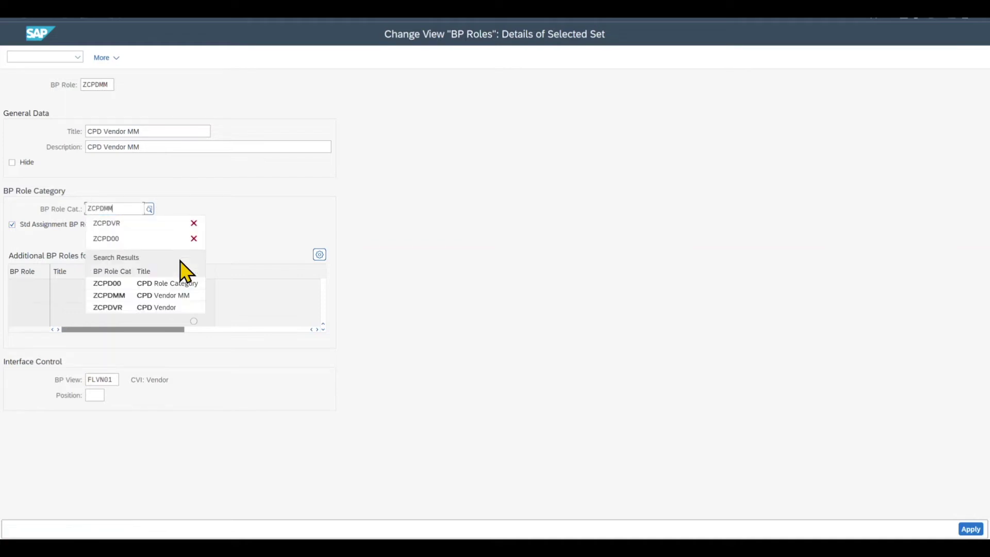
pyautogui.click(88, 380)
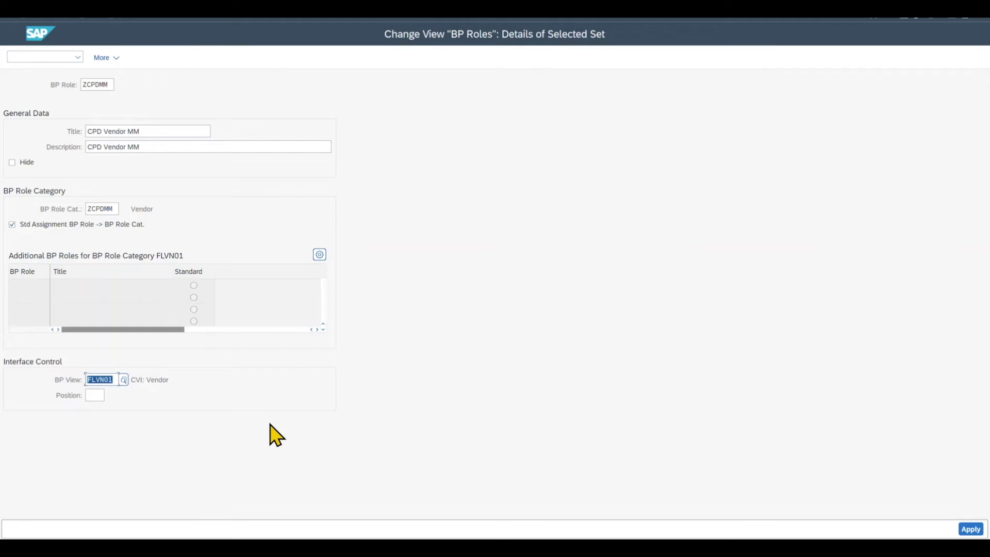
pyautogui.click(970, 529)
pyautogui.click(941, 529)
# Step: In the Notepad notes, label ZCPD00 "general data", ZCPDVR "finance data of the vendor" and ZCPDMM "purchasing data of the vendor"
pyautogui.hotkey('alt', 'Tab')
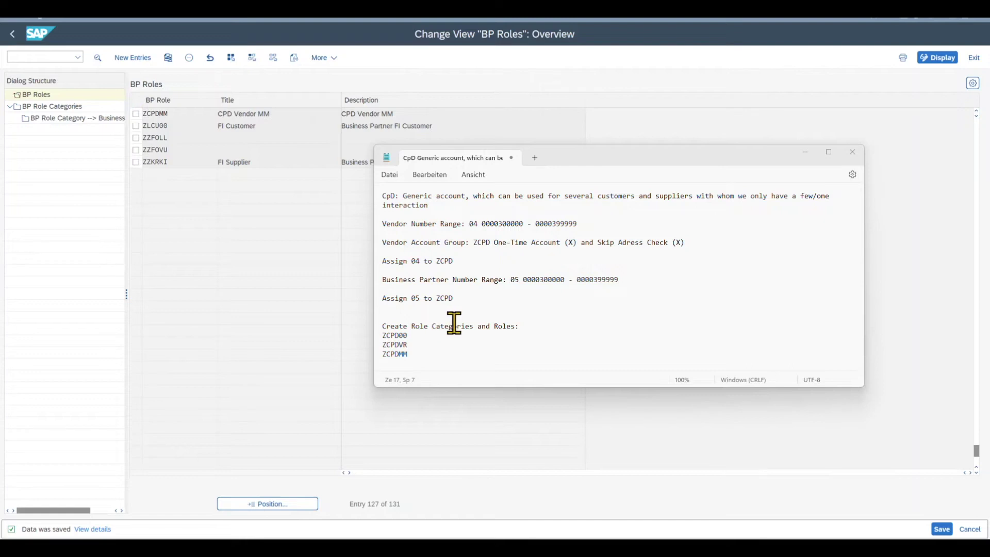
pyautogui.tripleClick(511, 326)
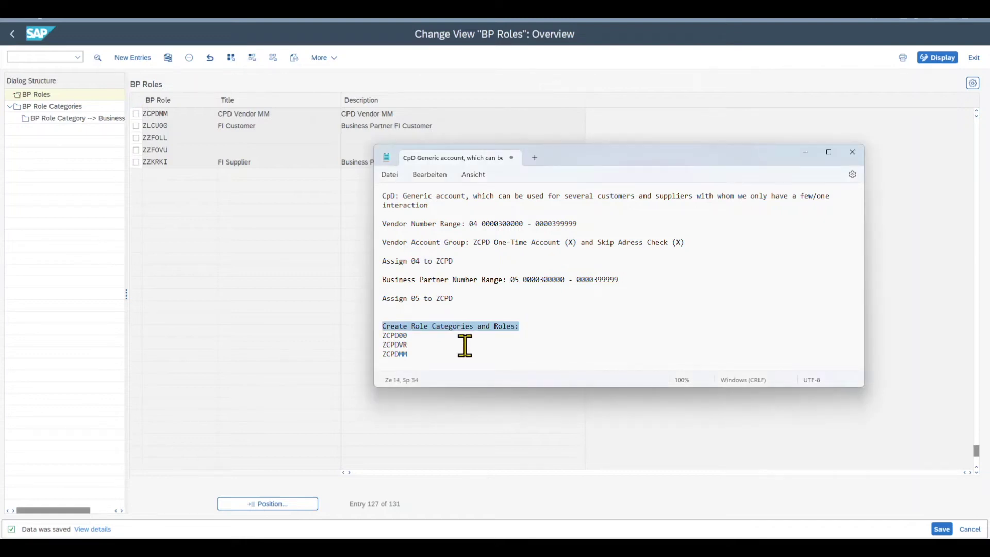
pyautogui.doubleClick(402, 336)
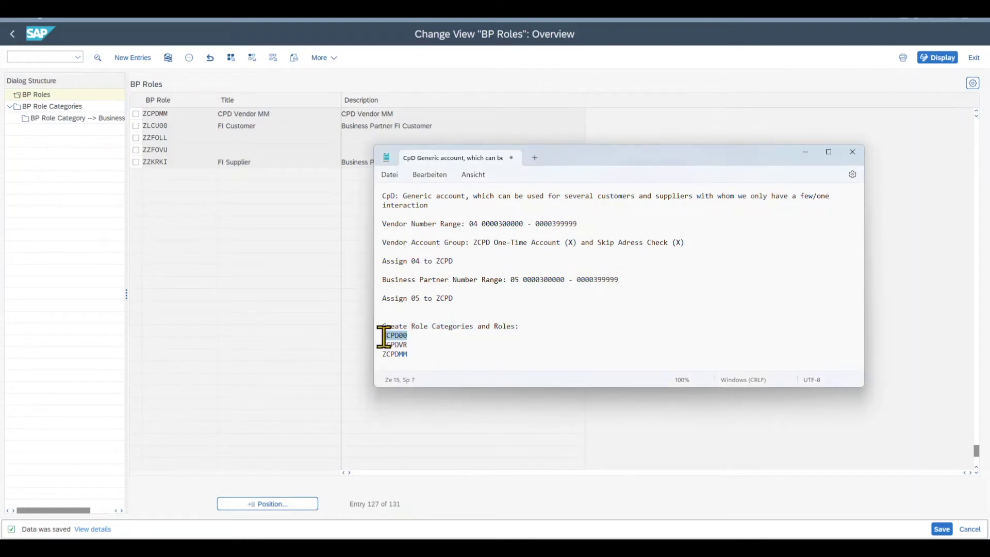
pyautogui.click(519, 340)
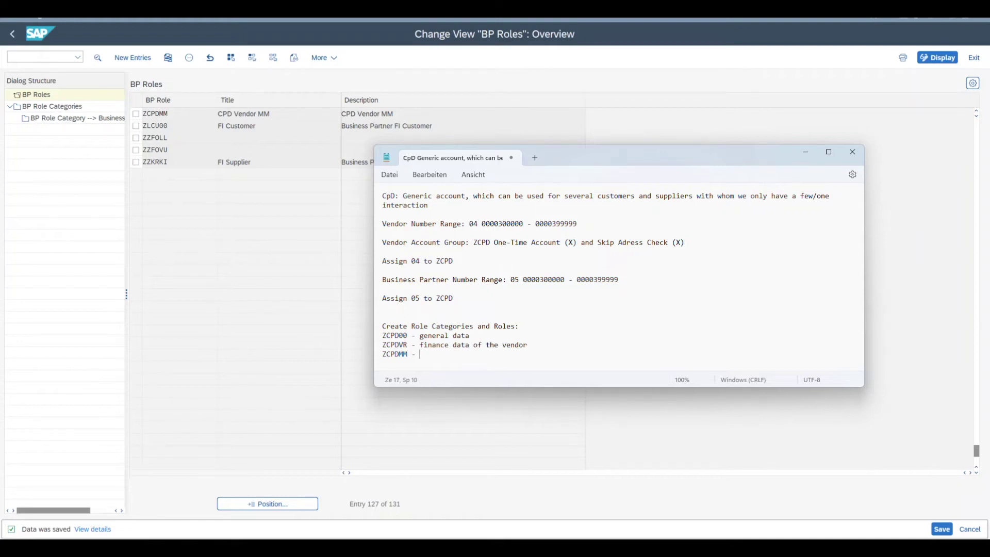
pyautogui.write('ta of the vendor')
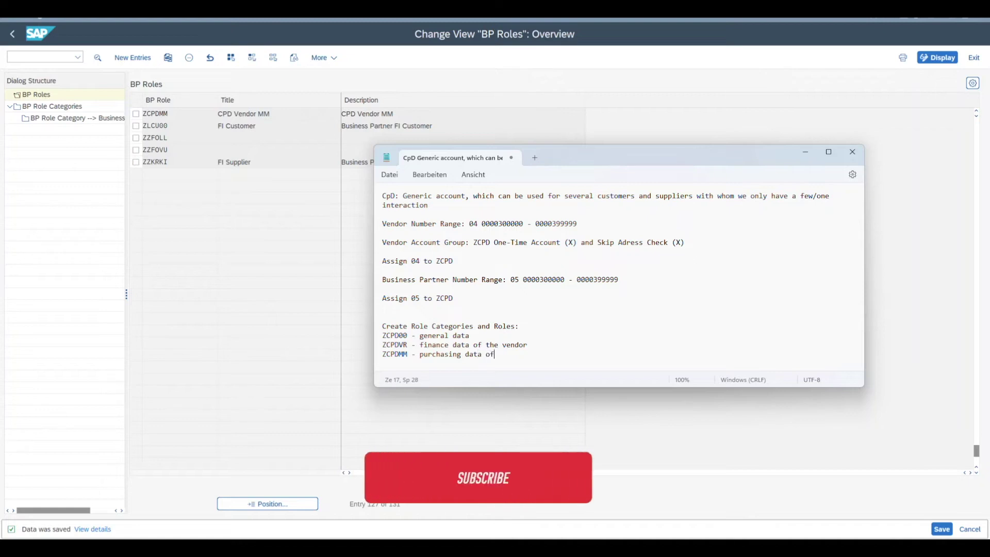
# Step: Return to the SAP IMG and open Set BP Role Category for Direction BP to Vendor under Master Data Synchronization, Customer/Vendor Integration
pyautogui.click(12, 34)
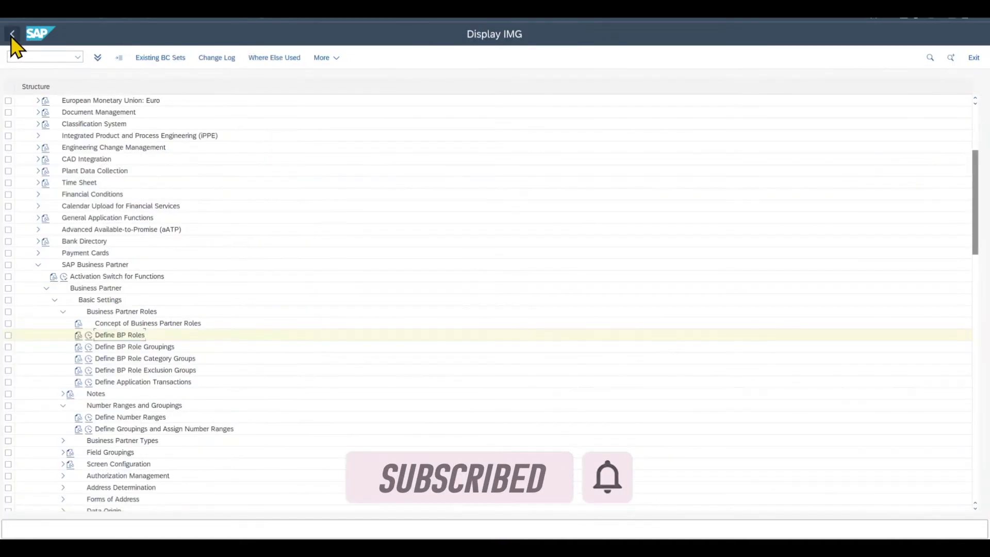
pyautogui.click(38, 265)
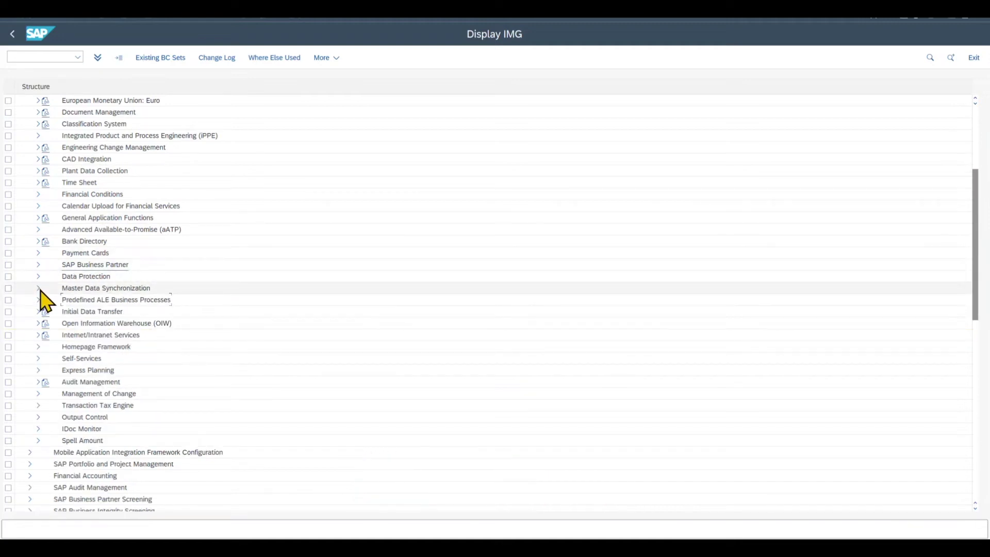
pyautogui.click(38, 289)
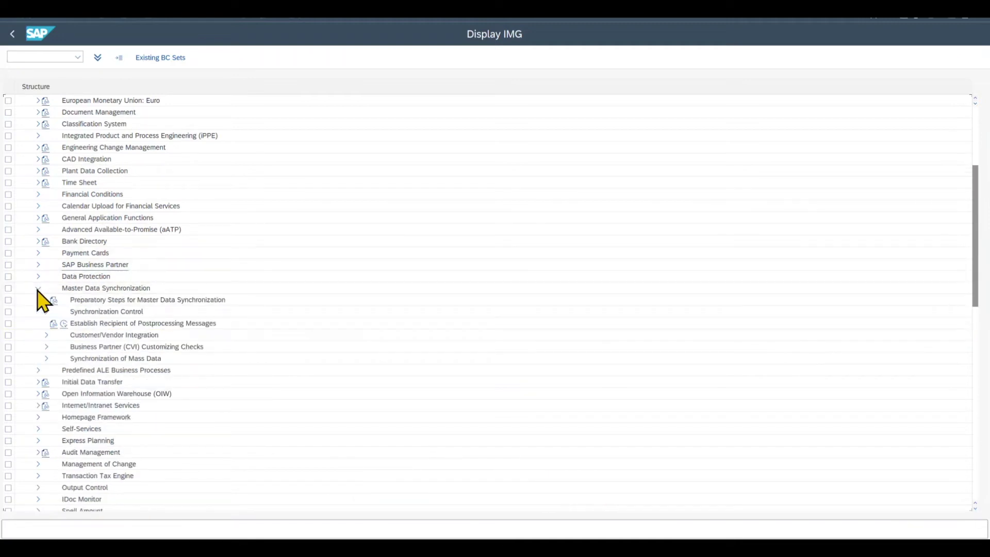
pyautogui.click(46, 335)
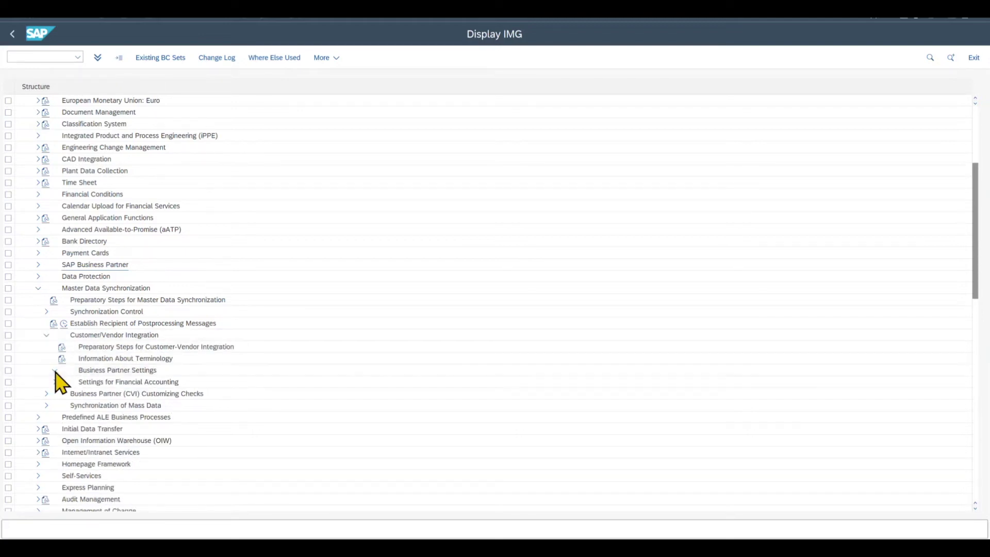
pyautogui.click(55, 371)
pyautogui.click(63, 394)
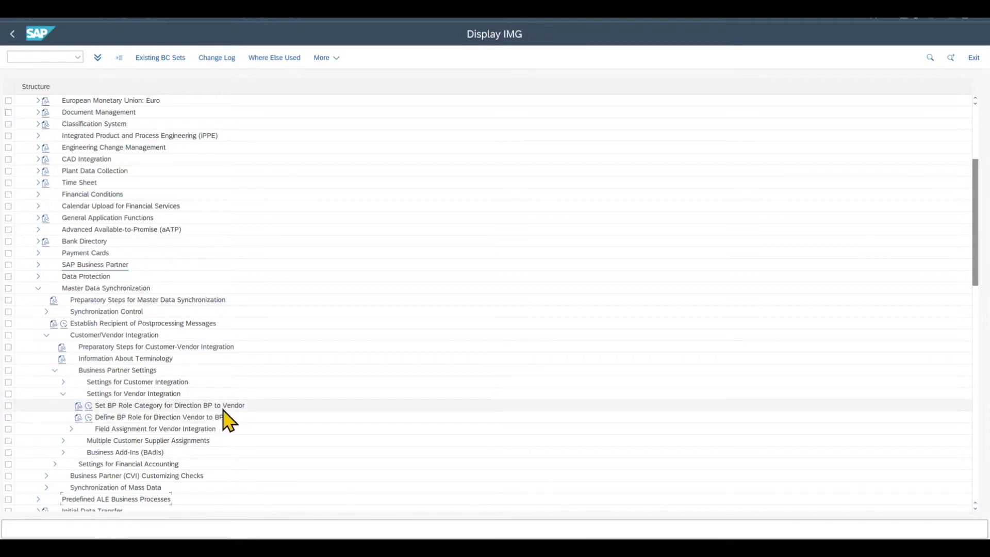
pyautogui.click(89, 407)
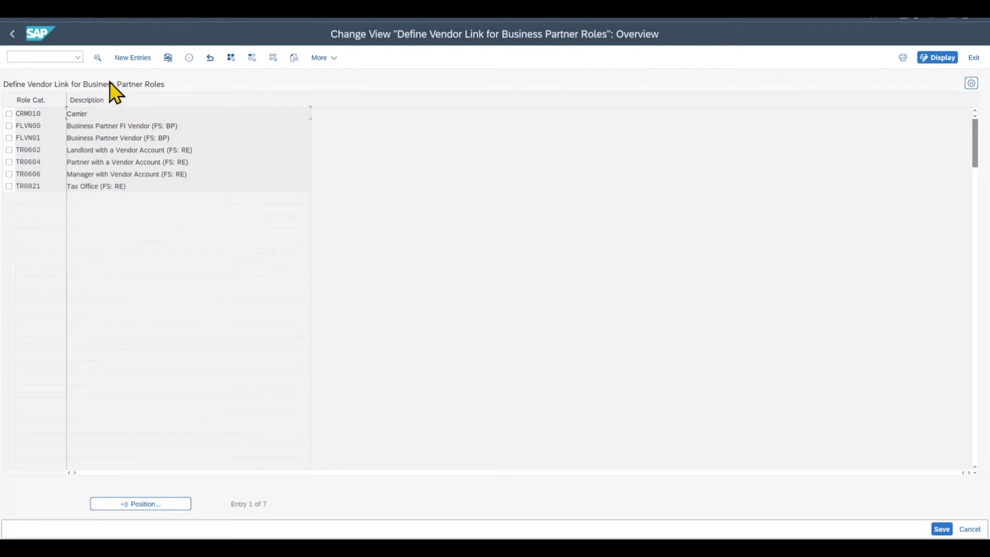
# Step: Add a vendor-based link entry for BP role category ZCPD00, save it, and return to the overview
pyautogui.click(127, 59)
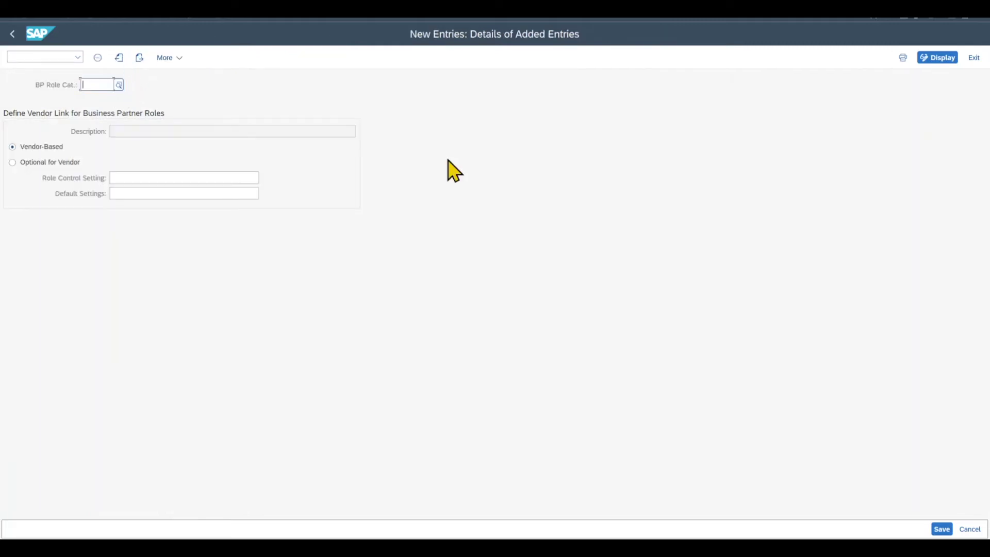
pyautogui.write('ZCP')
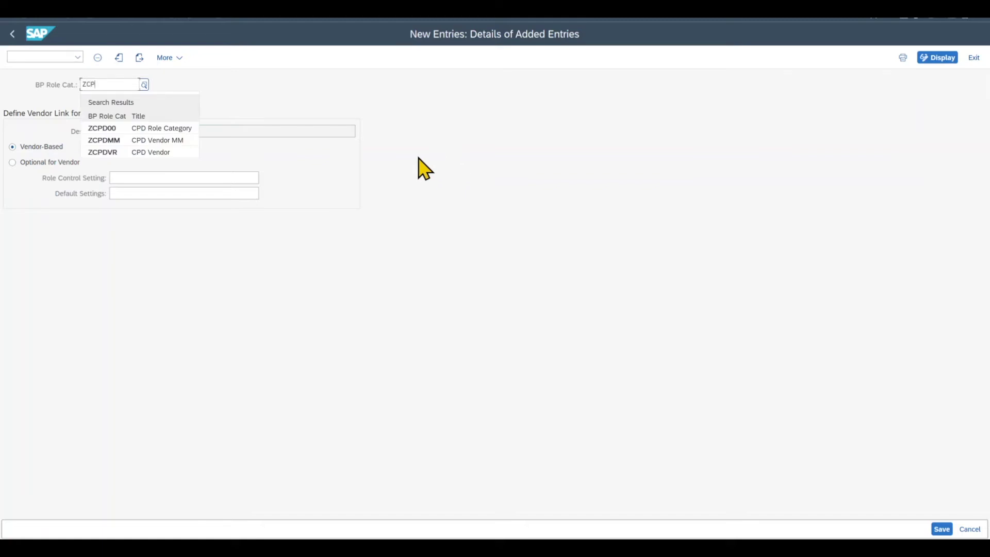
pyautogui.click(113, 132)
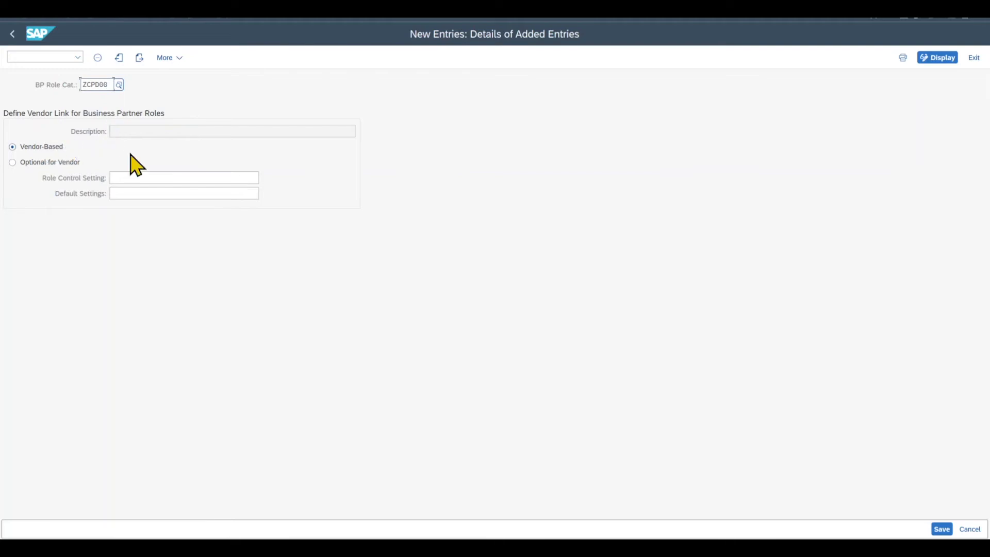
pyautogui.click(942, 529)
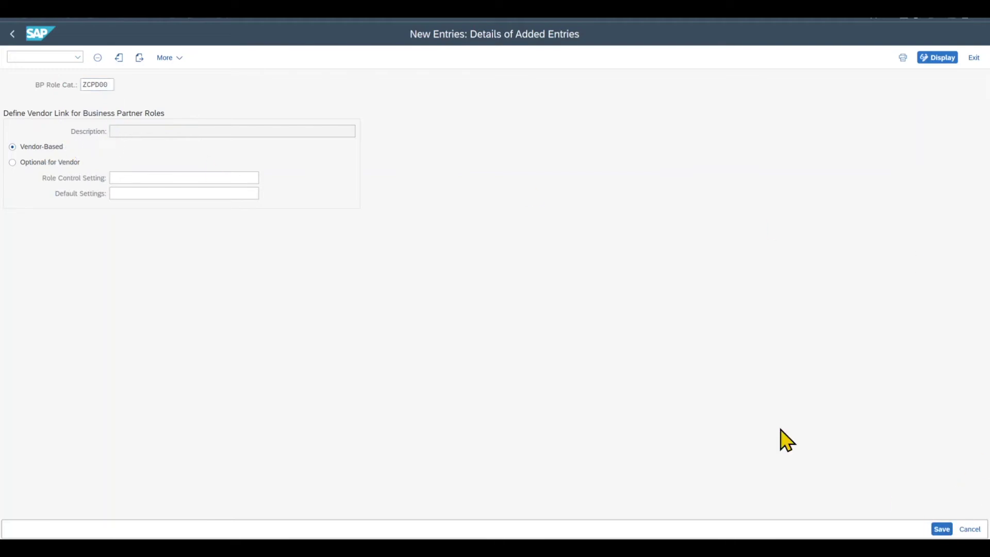
pyautogui.click(13, 34)
# Step: Add and save vendor-based link entries for BP role categories ZCPDVR and ZCPDMM
pyautogui.click(146, 58)
pyautogui.write('zcpdvr')
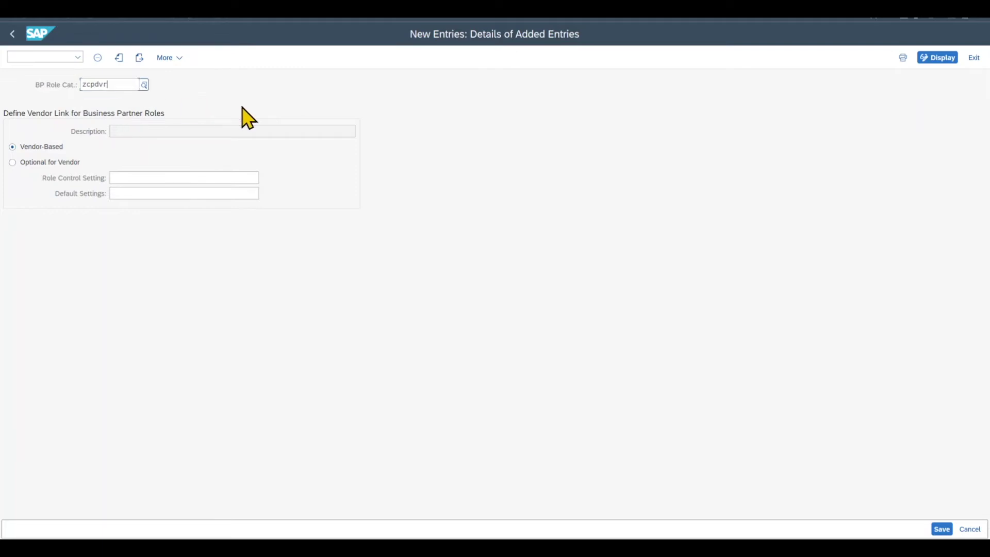
pyautogui.click(941, 529)
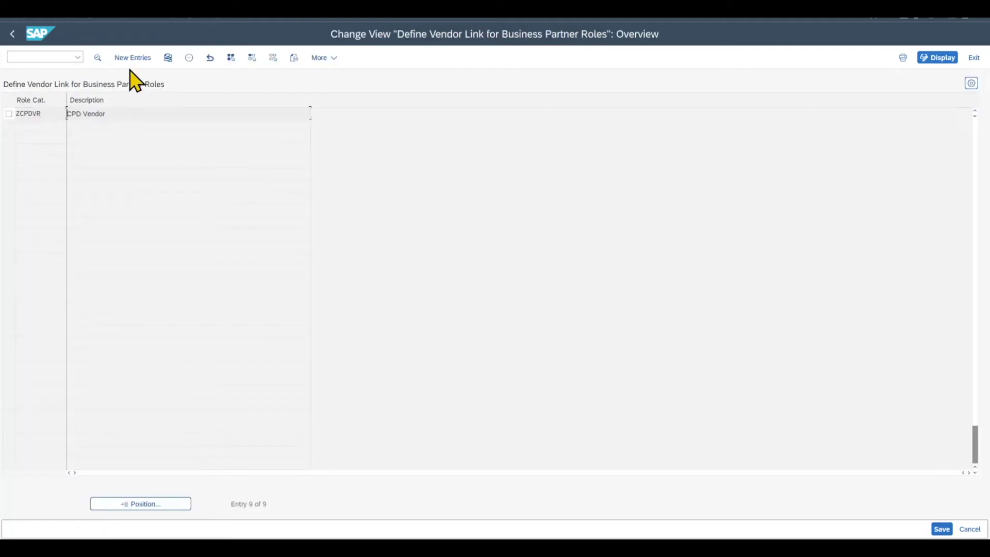
pyautogui.click(132, 62)
pyautogui.write('zcpdmm')
pyautogui.click(942, 529)
# Step: Add the Notepad line "Assign Role Categories in Customizing for synchronization of tables between Business Partner and Vendor"
pyautogui.hotkey('alt', 'Tab')
pyautogui.click(495, 391)
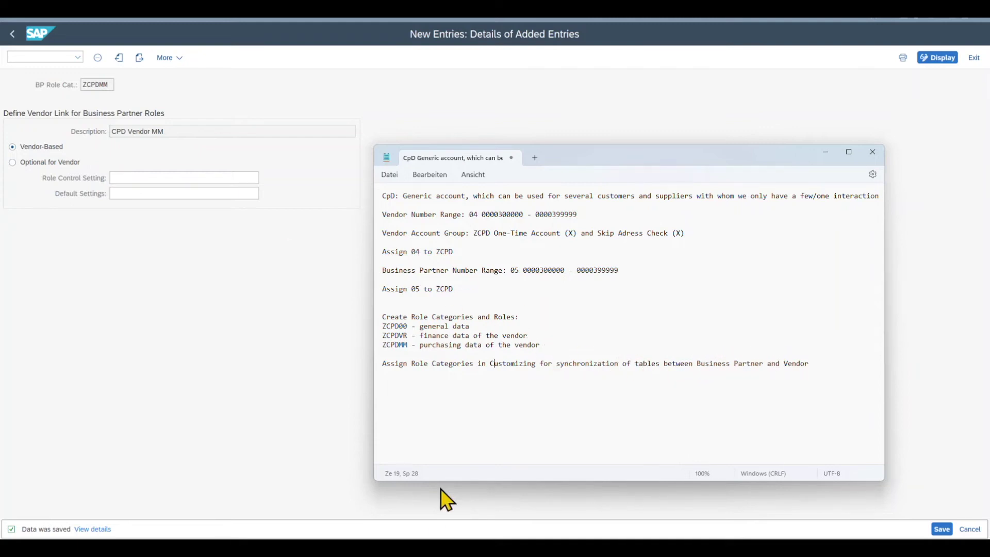
# Step: Back in the SAP IMG, open Define Number Assignment for Direction BP to Vendor under the vendor integration key assignments
pyautogui.click(14, 35)
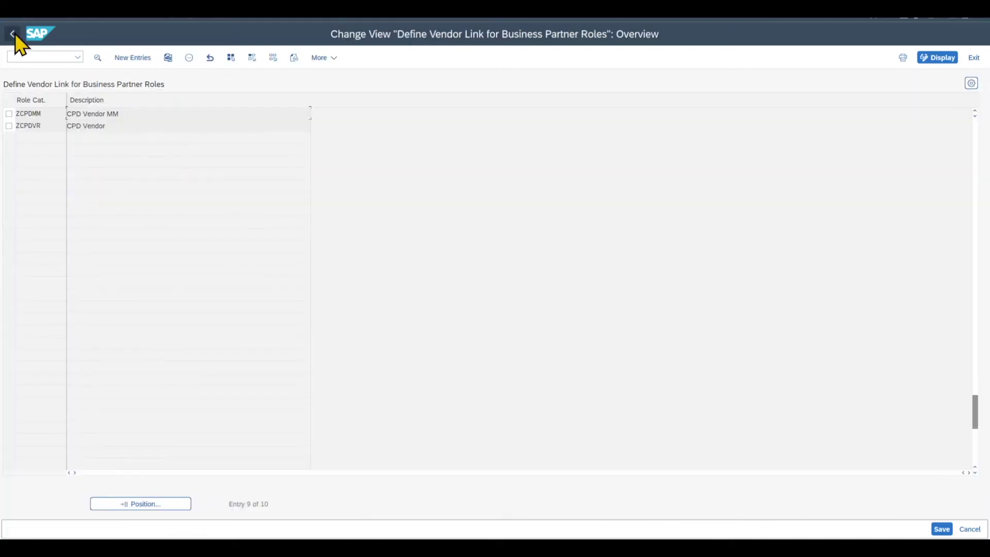
pyautogui.click(13, 35)
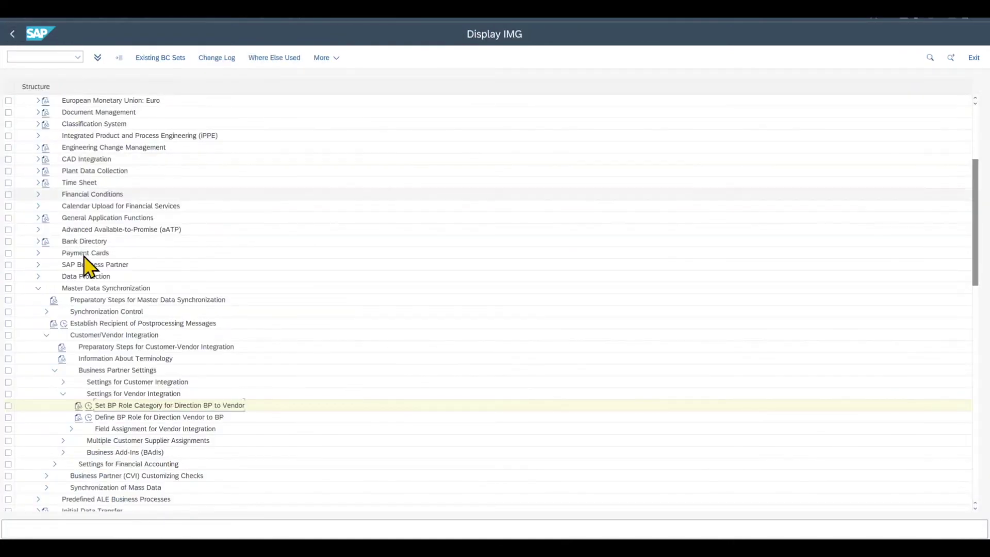
pyautogui.click(72, 429)
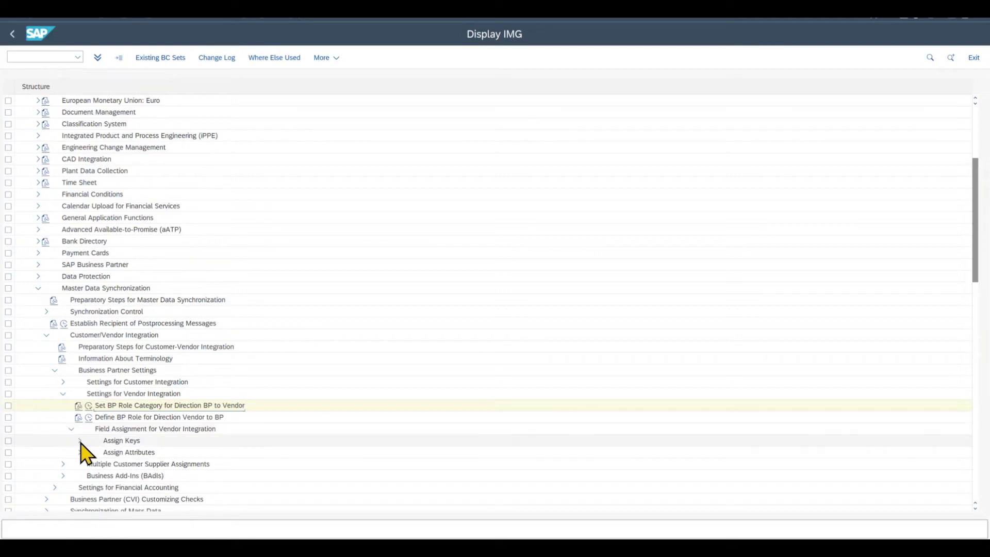
pyautogui.click(80, 441)
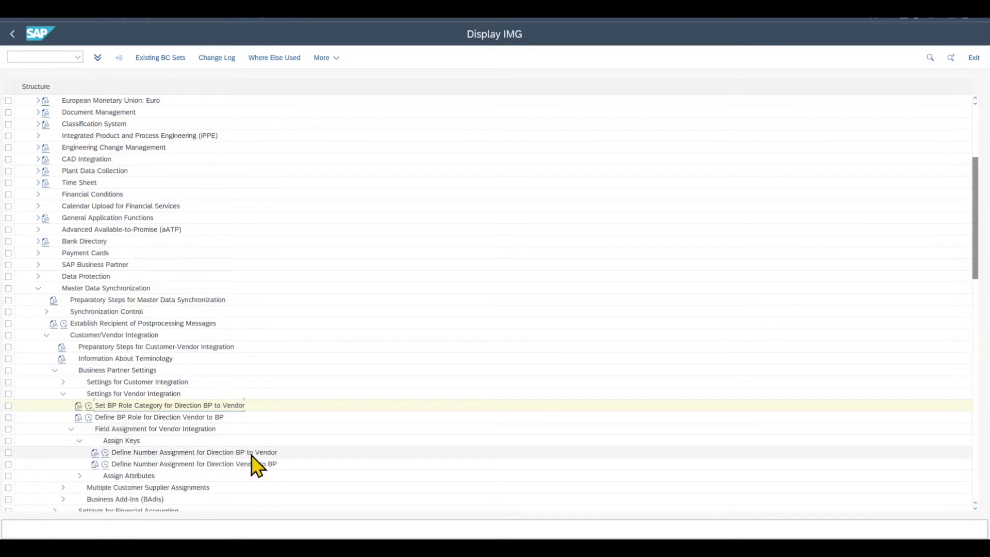
pyautogui.doubleClick(120, 453)
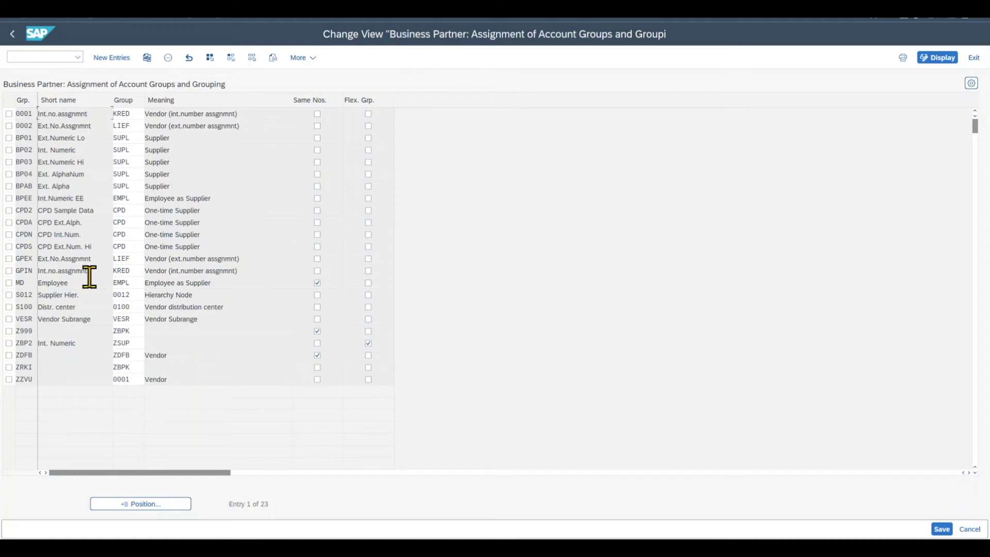
# Step: Check the Vendor Account Group line in the Notepad notes for the group to assign
pyautogui.hotkey('alt', 'Tab')
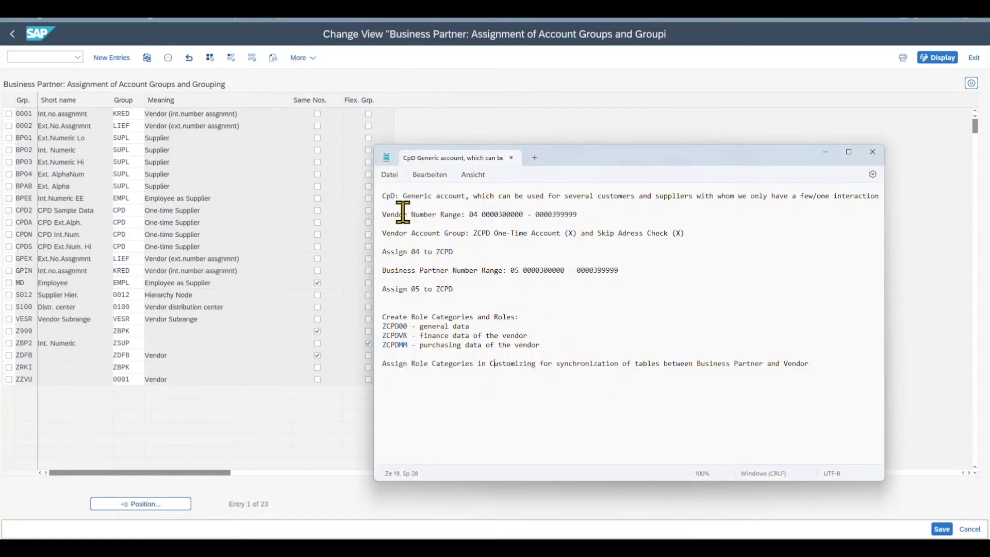
pyautogui.moveTo(382, 233); pyautogui.dragTo(687, 233)
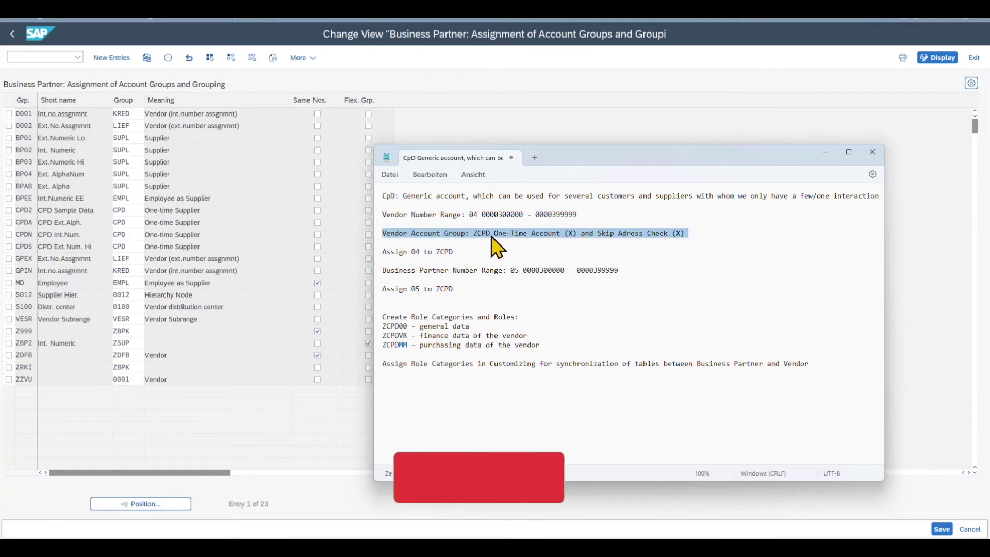
# Step: Add an entry assigning BP grouping ZCPD to vendor account group ZCPD with Same Nos. enabled, and try to save it
pyautogui.click(489, 233)
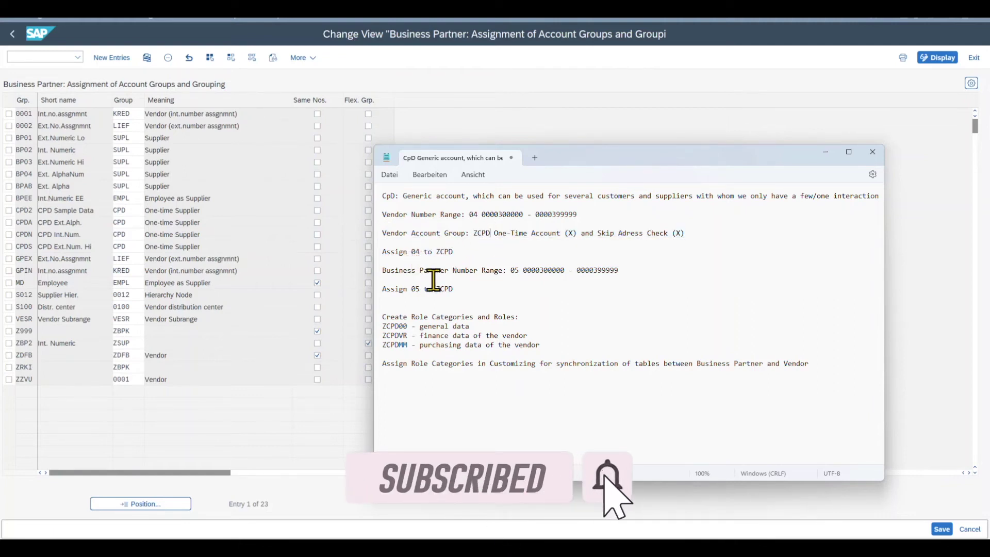
pyautogui.moveTo(437, 289); pyautogui.dragTo(467, 290)
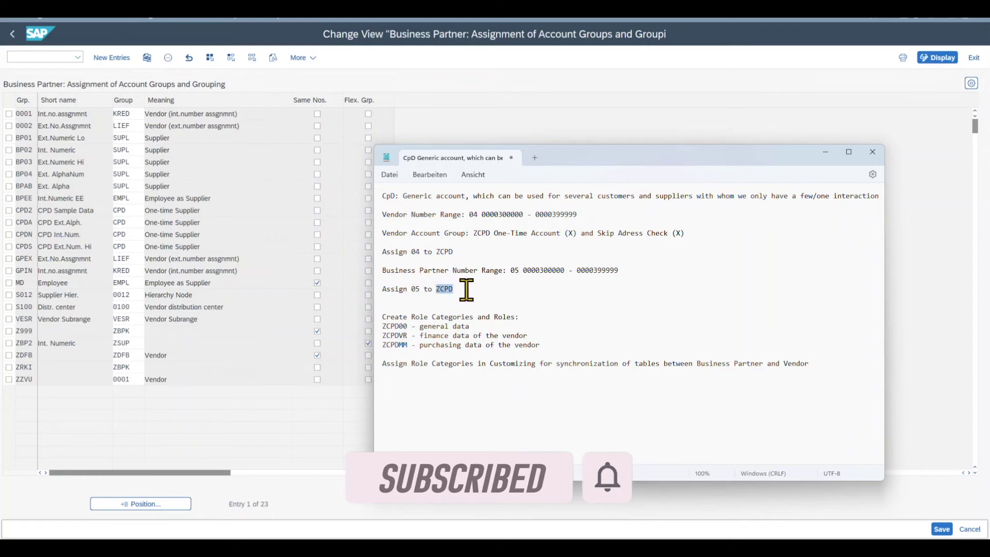
pyautogui.click(120, 59)
pyautogui.write('ZCPD')
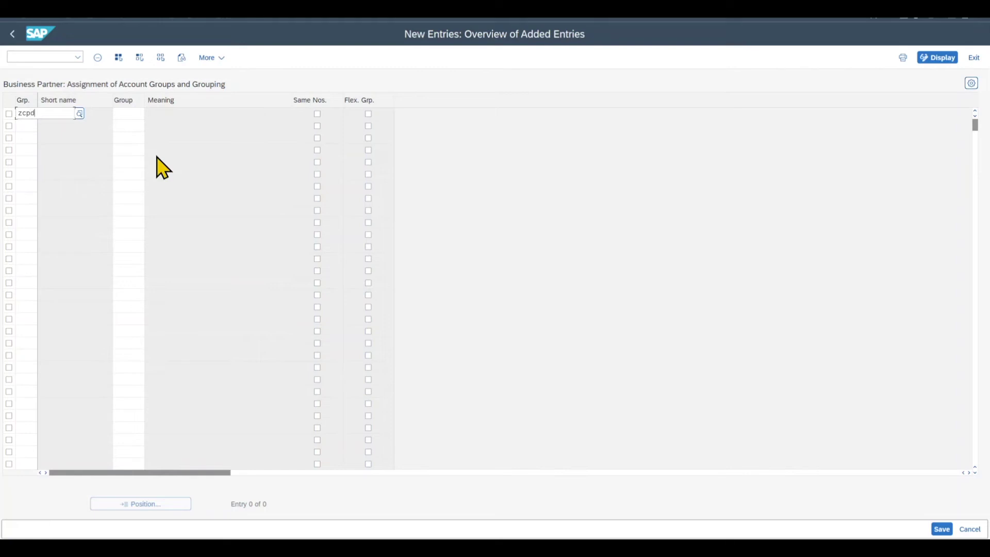
pyautogui.click(125, 113)
pyautogui.write('zcpd')
pyautogui.press('Return')
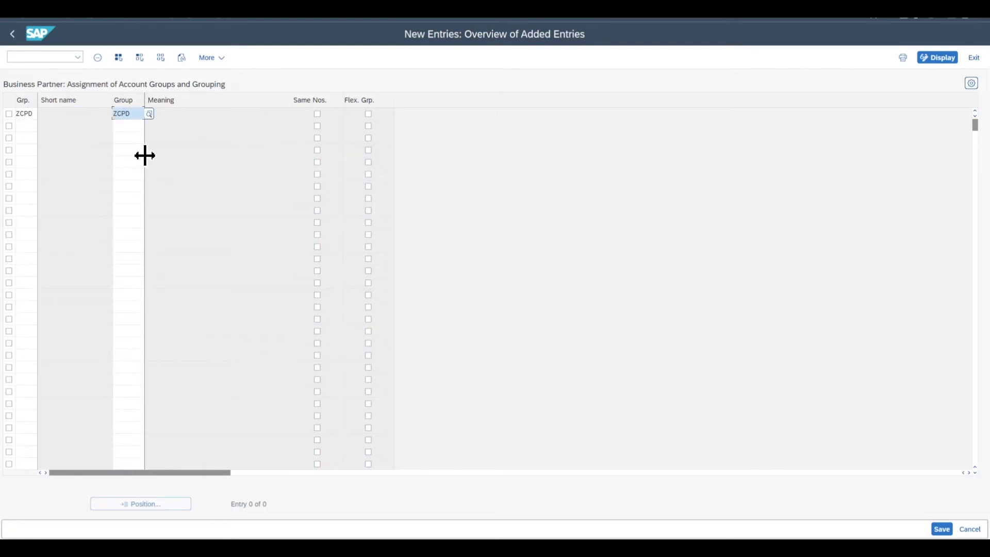
pyautogui.click(317, 114)
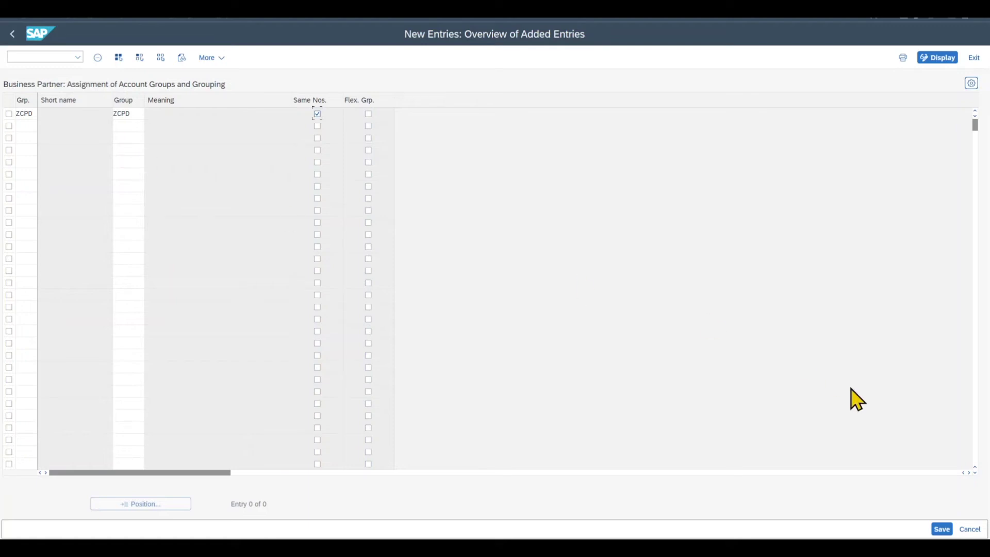
pyautogui.click(942, 529)
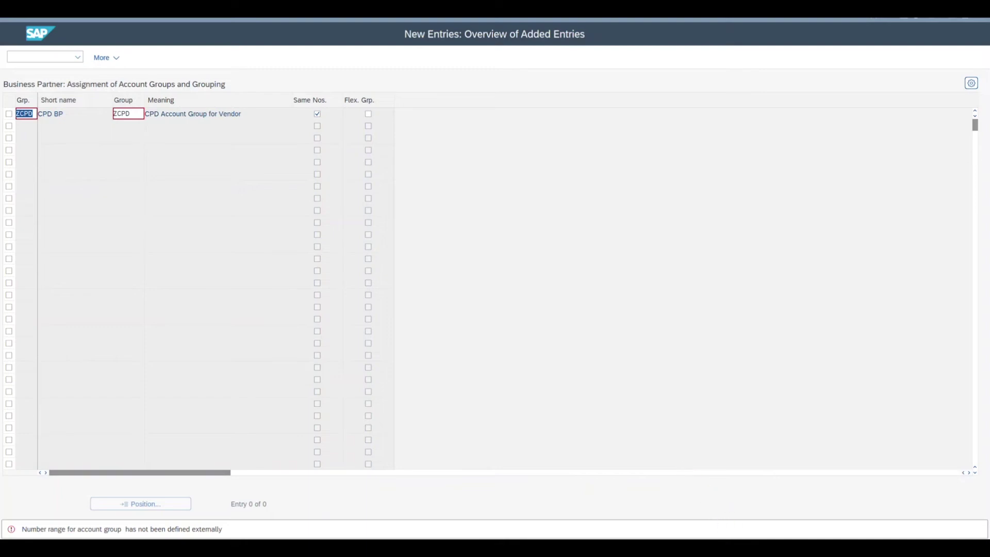
# Step: Compare the vendor and business partner ranges in the notes, and open Create Number Ranges for Vendor Accounts from the IMG in a new session
pyautogui.hotkey('alt', 'Tab')
pyautogui.moveTo(578, 215); pyautogui.dragTo(470, 214)
pyautogui.moveTo(619, 270); pyautogui.dragTo(523, 271)
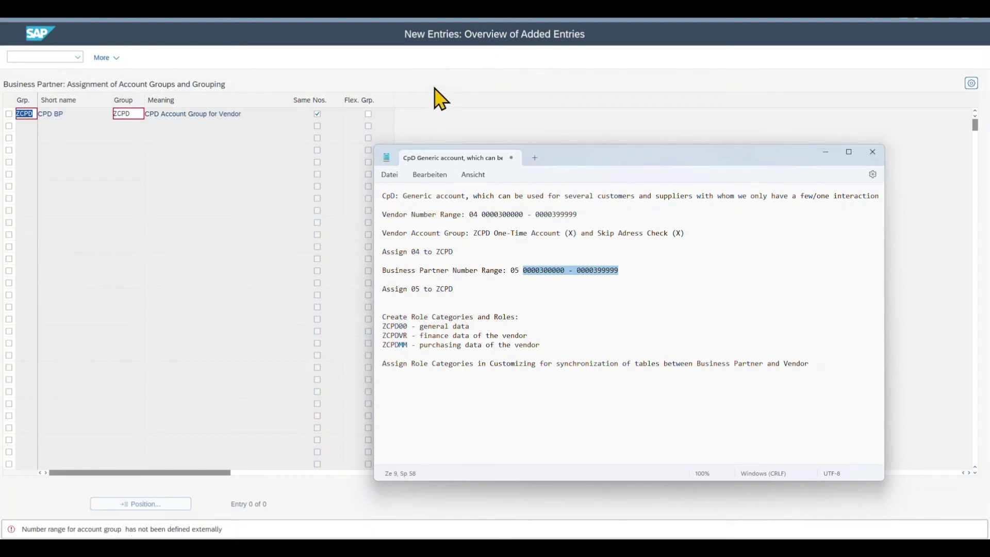
pyautogui.click(389, 39)
pyautogui.write('/ospro')
pyautogui.press('Return')
pyautogui.click(144, 58)
pyautogui.click(30, 218)
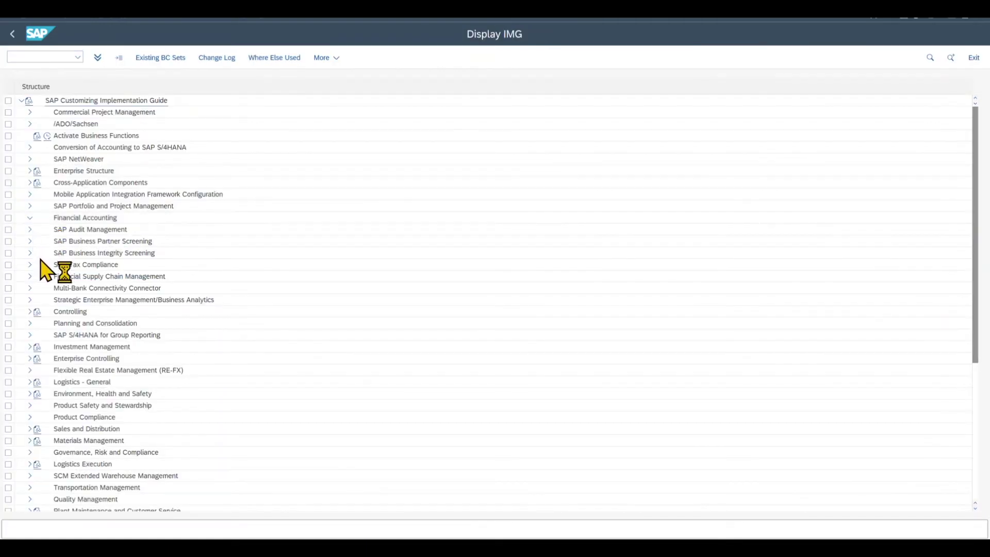
pyautogui.click(38, 254)
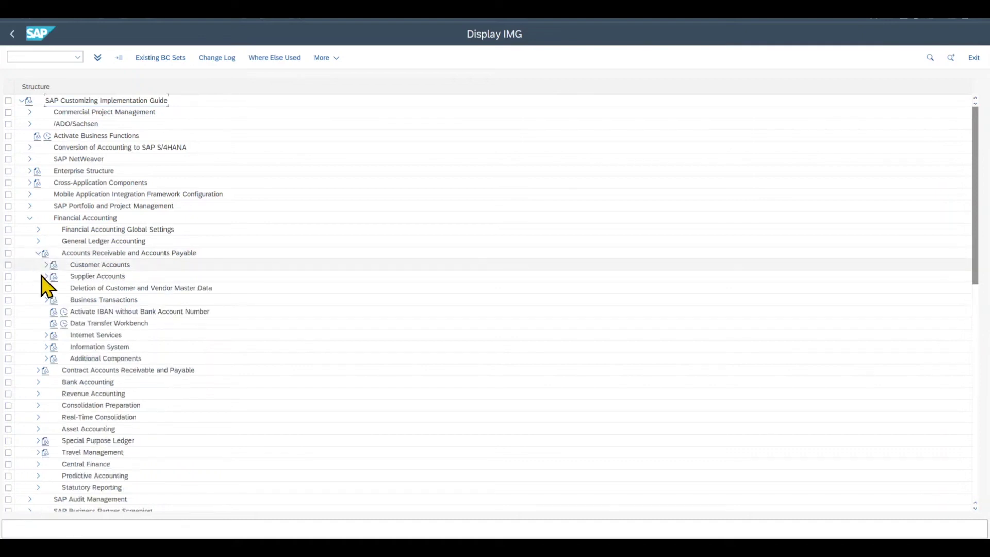
pyautogui.click(46, 277)
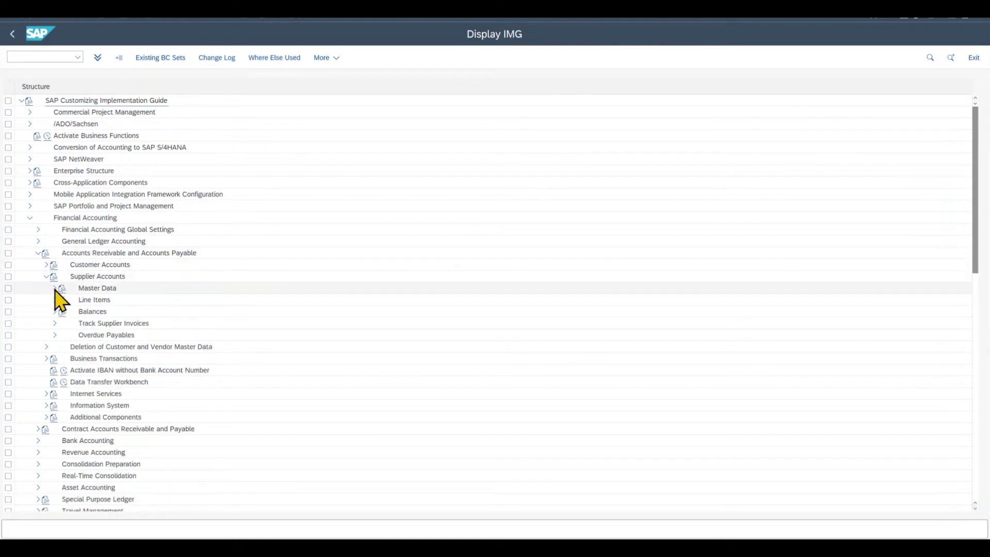
pyautogui.click(55, 288)
pyautogui.click(63, 301)
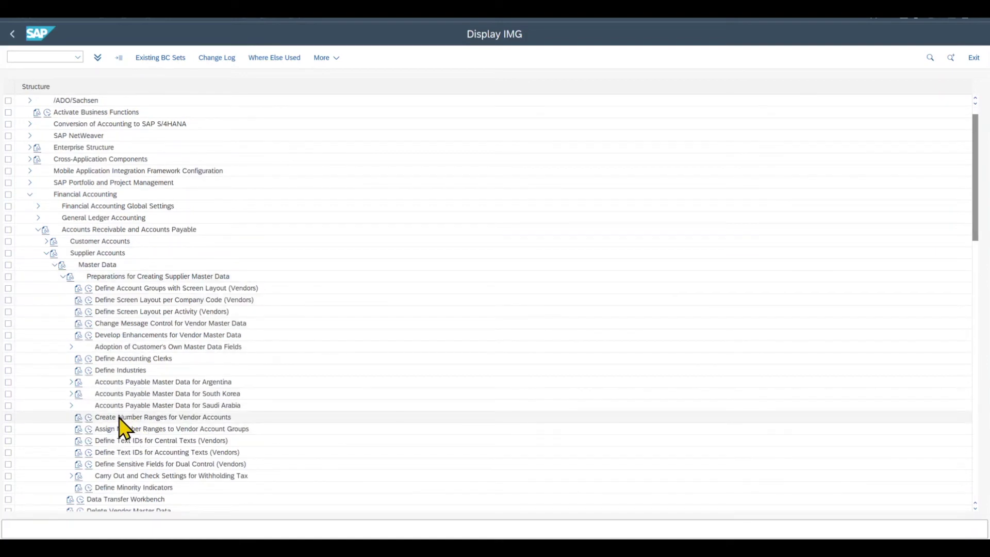
pyautogui.click(89, 417)
# Step: Mark vendor number range 04 as external, check its interval against the Notepad notes, and save the change
pyautogui.click(157, 120)
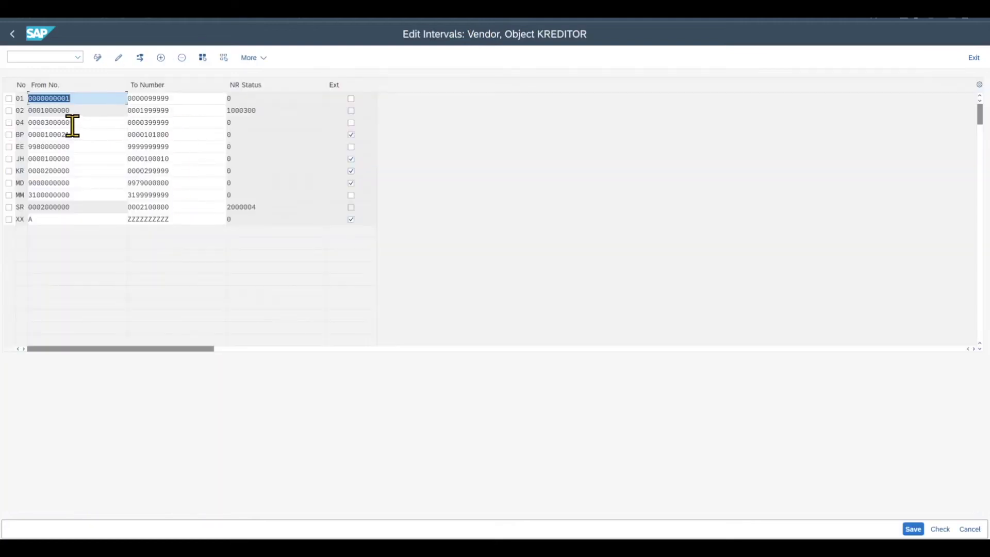
pyautogui.click(351, 124)
pyautogui.click(720, 546)
pyautogui.click(580, 213)
pyautogui.moveTo(581, 213); pyautogui.dragTo(470, 214)
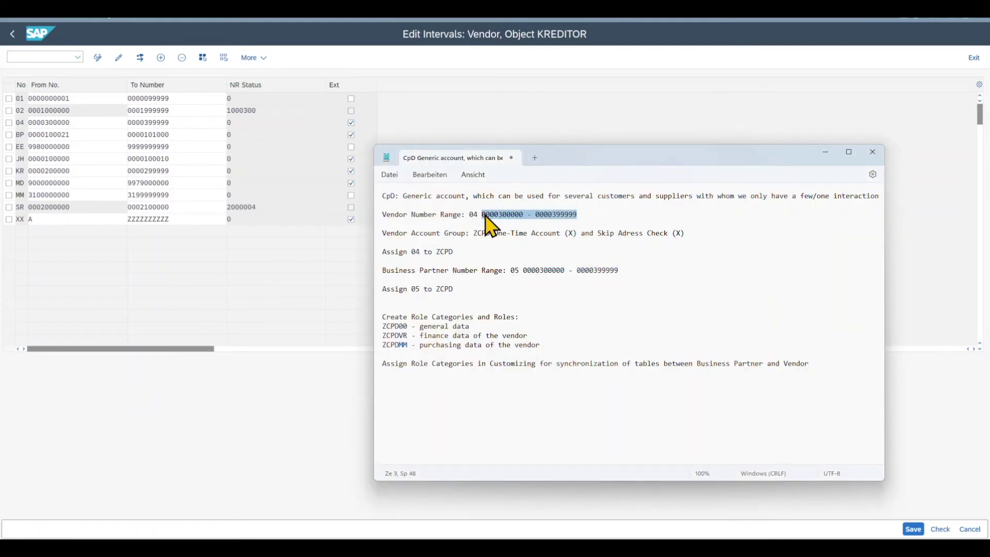
pyautogui.click(892, 521)
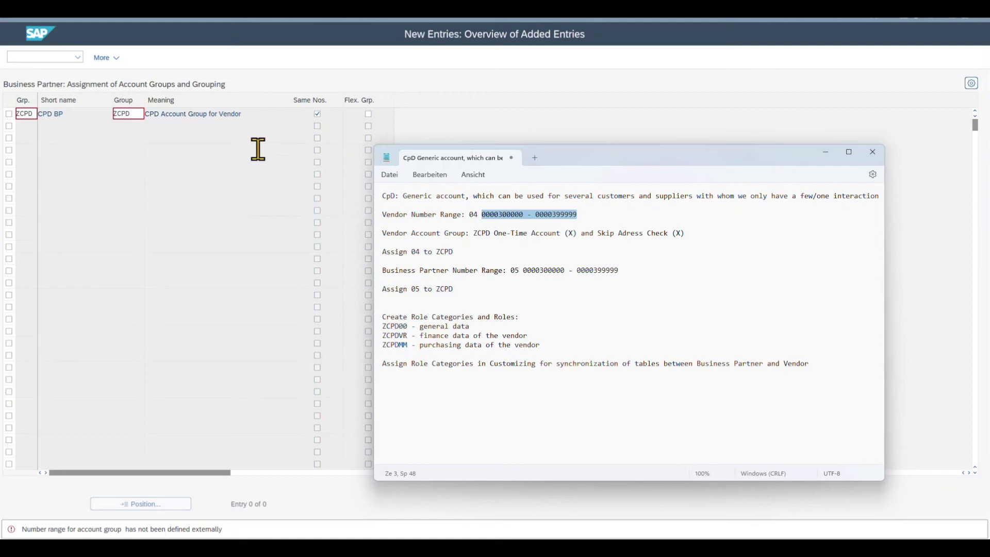
# Step: Save the pending ZCPD grouping and account group assignment, and return to the IMG structure
pyautogui.click(925, 316)
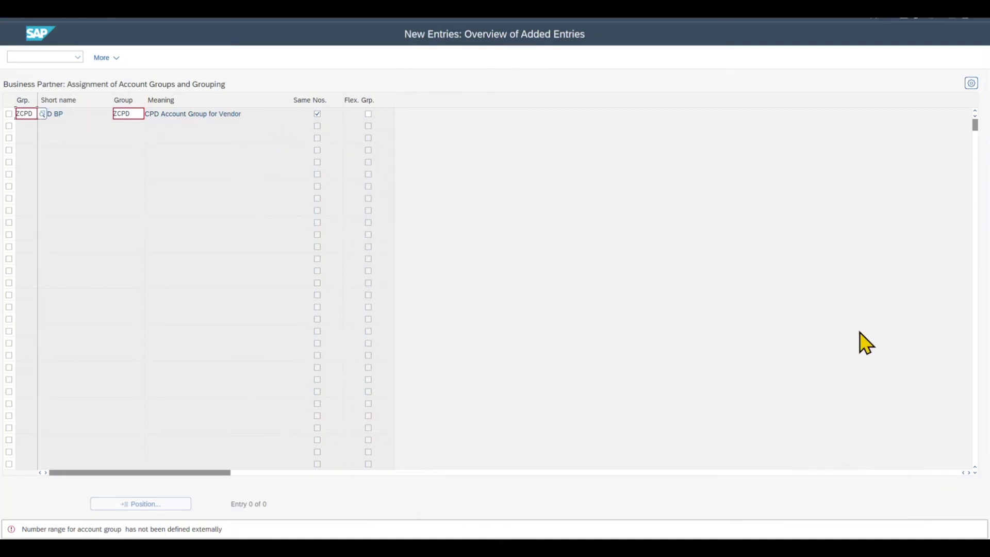
pyautogui.hotkey('ctrl', 's')
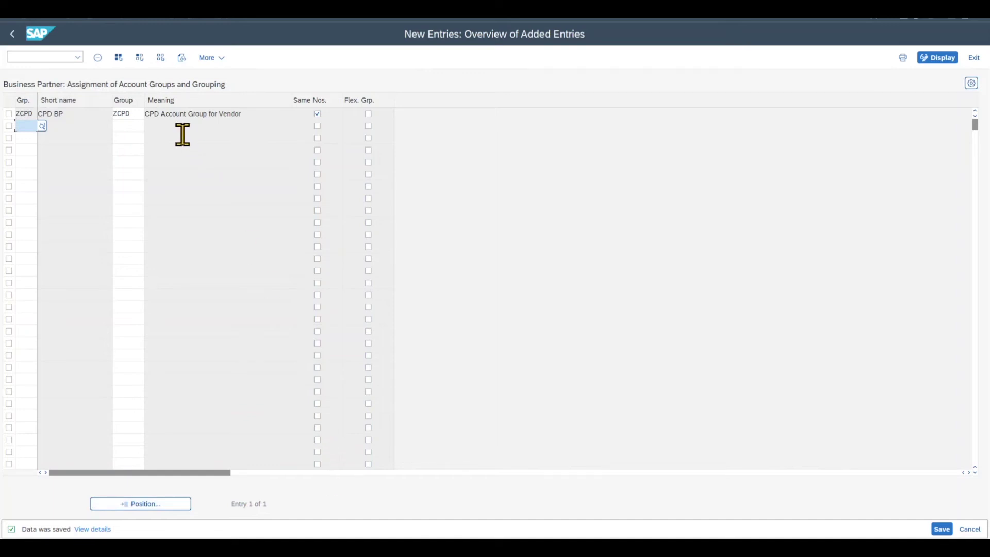
pyautogui.click(19, 40)
pyautogui.click(20, 39)
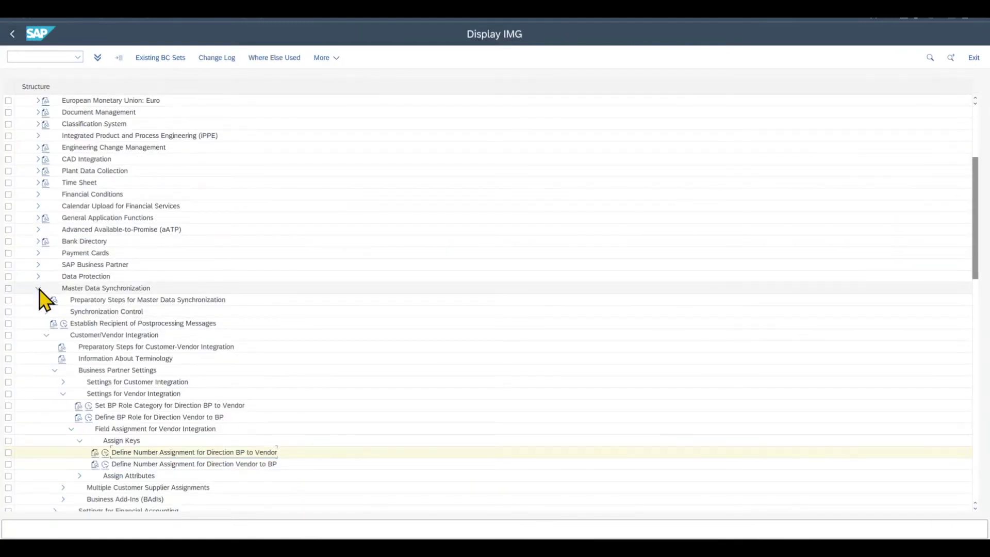
# Step: Open Define BP Role Groupings under the Business Partner Roles basic settings of SAP Business Partner in the IMG
pyautogui.click(38, 289)
pyautogui.click(39, 266)
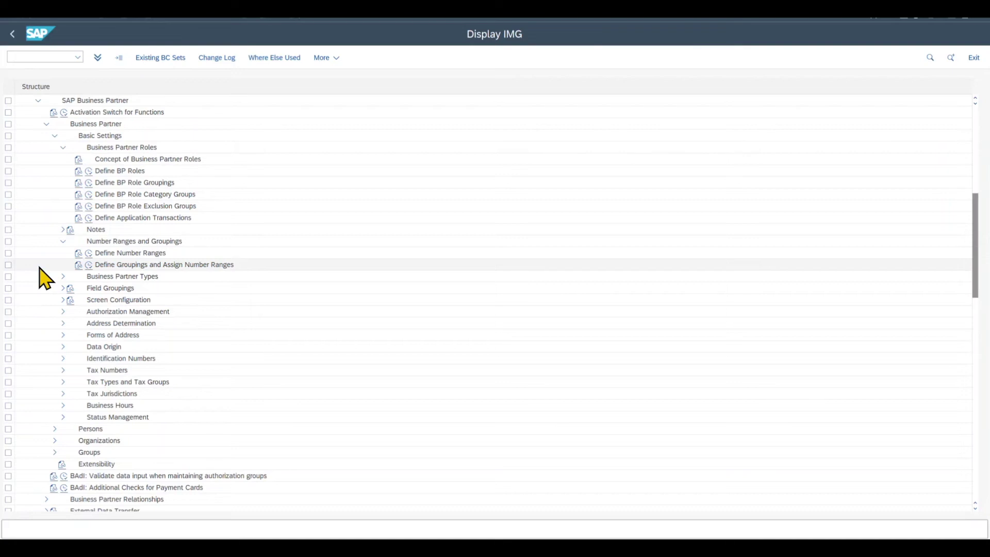
pyautogui.scroll(1, 47, 165)
pyautogui.click(46, 159)
pyautogui.click(47, 160)
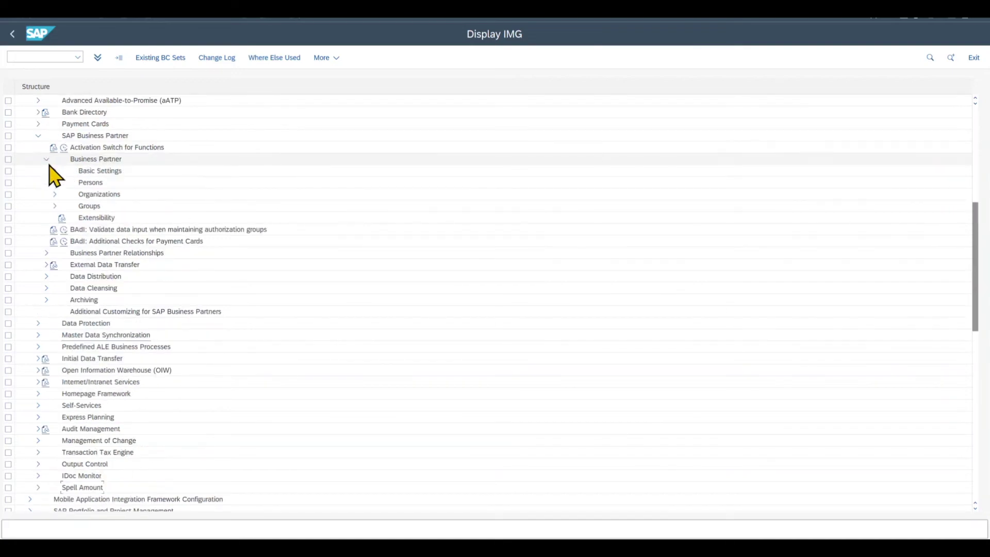
pyautogui.click(54, 171)
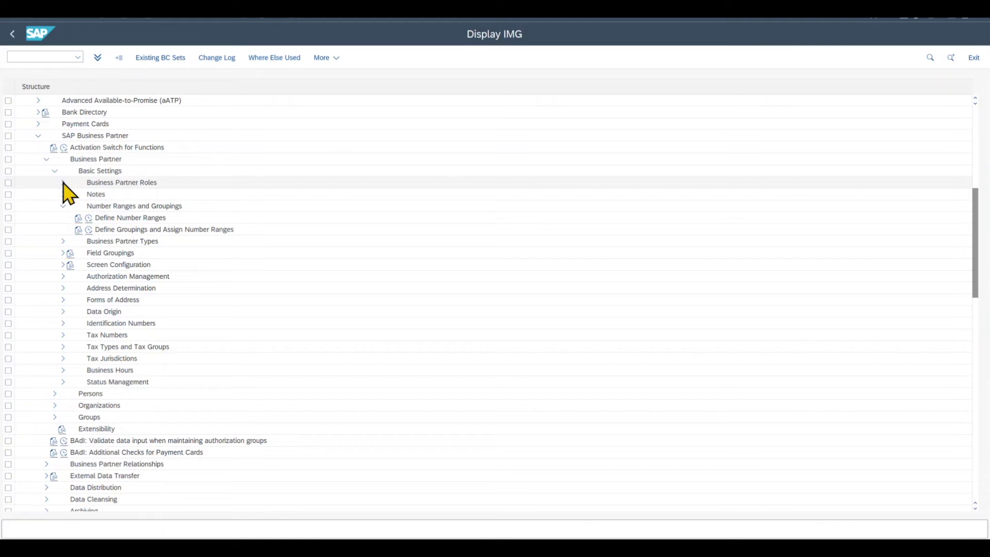
pyautogui.click(63, 183)
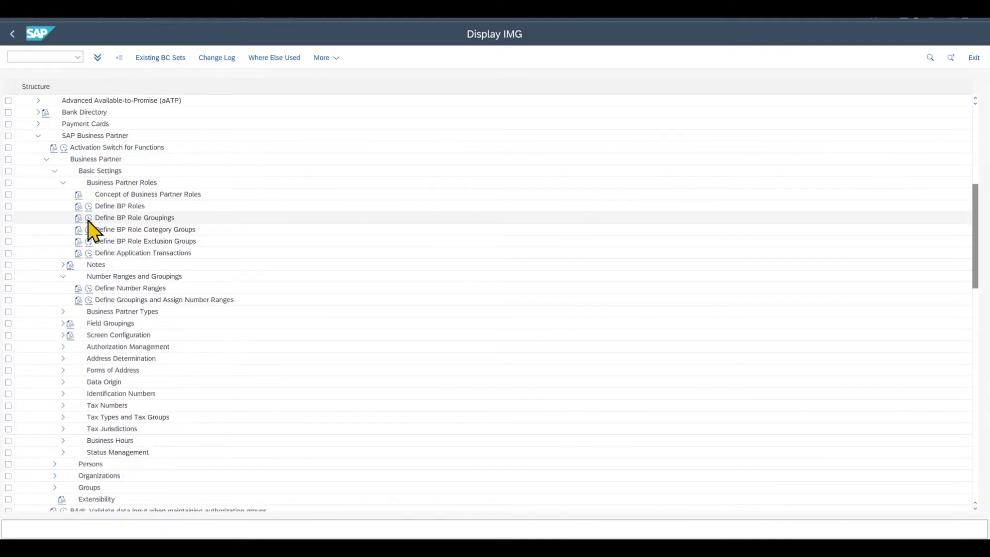
pyautogui.click(89, 219)
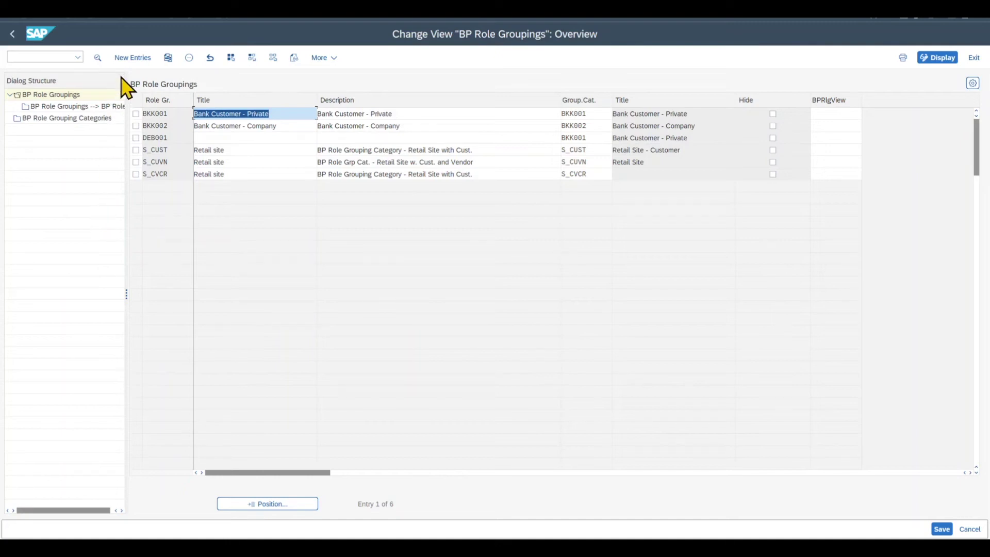
# Step: Create role grouping ZCPD with "CPD BP Grouping" as both title and description
pyautogui.click(129, 59)
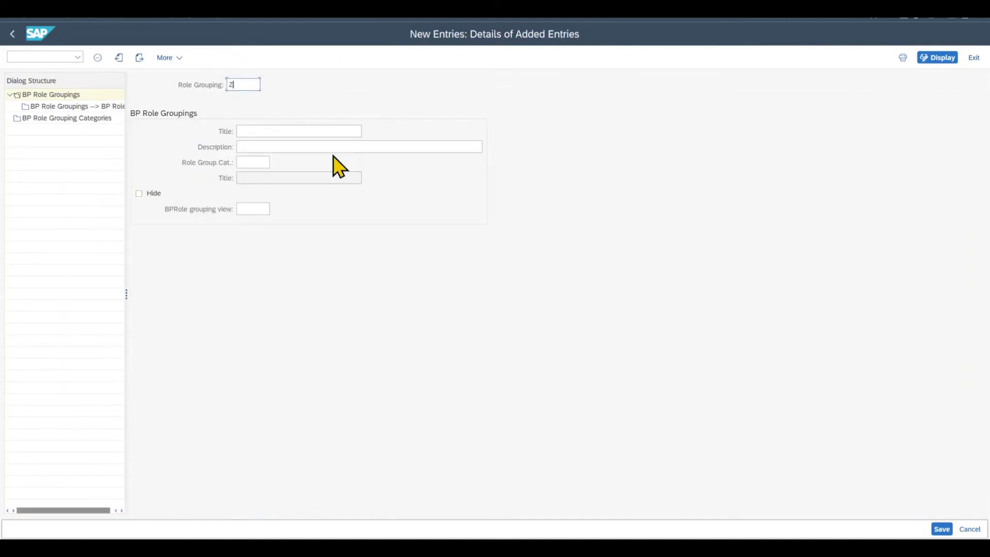
pyautogui.press('Tab')
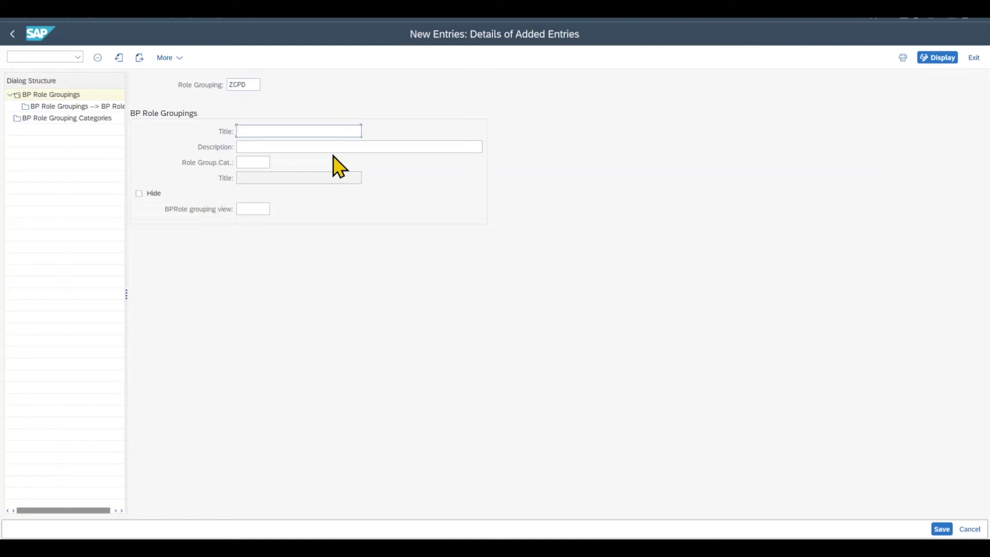
pyautogui.write('CPD BP Grouping')
pyautogui.hotkey('ctrl', 'a')
pyautogui.hotkey('ctrl', 'c')
pyautogui.click(332, 149)
pyautogui.hotkey('ctrl', 'v')
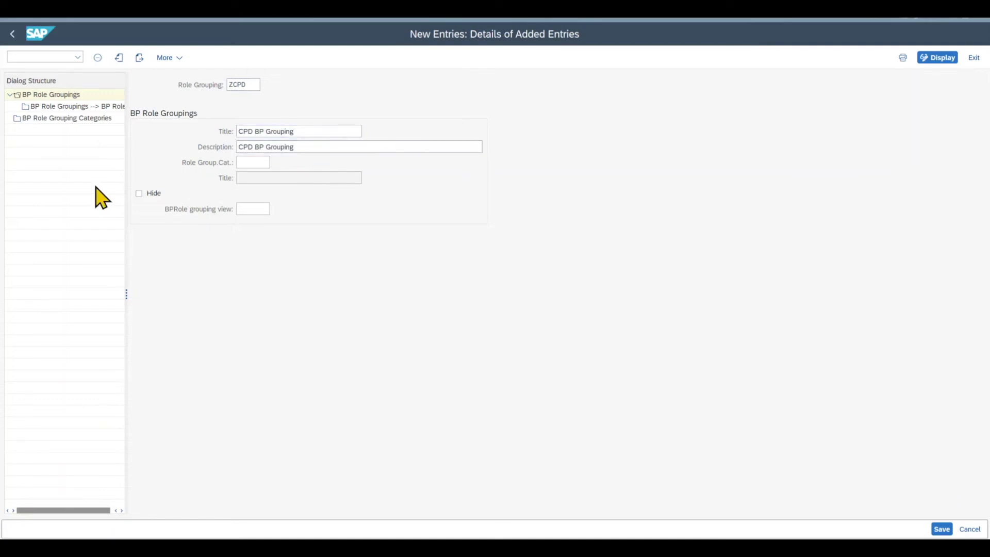
# Step: Assign BP roles ZCPD00, ZCPDKR and ZCPDMM to role grouping ZCPD, save, and check the role entries
pyautogui.doubleClick(58, 107)
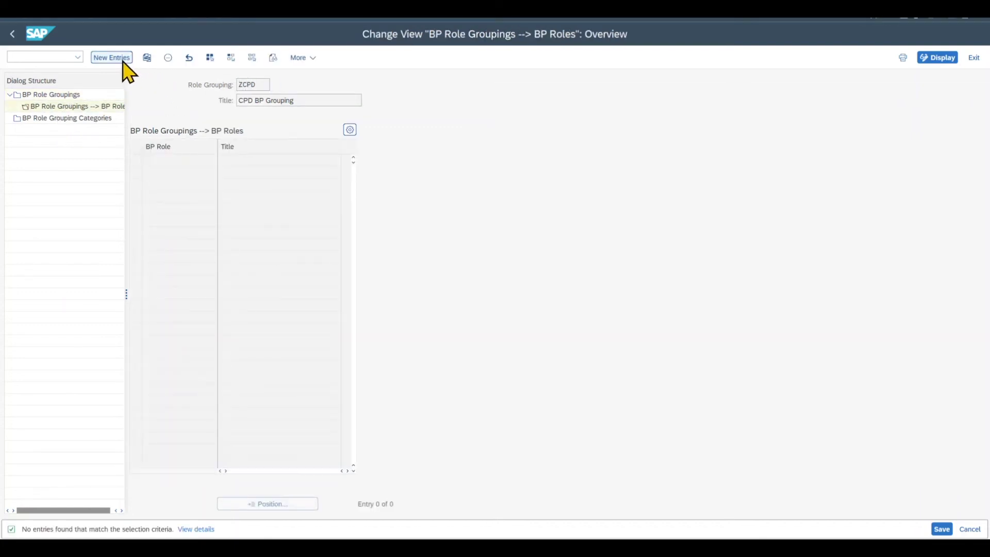
pyautogui.click(124, 60)
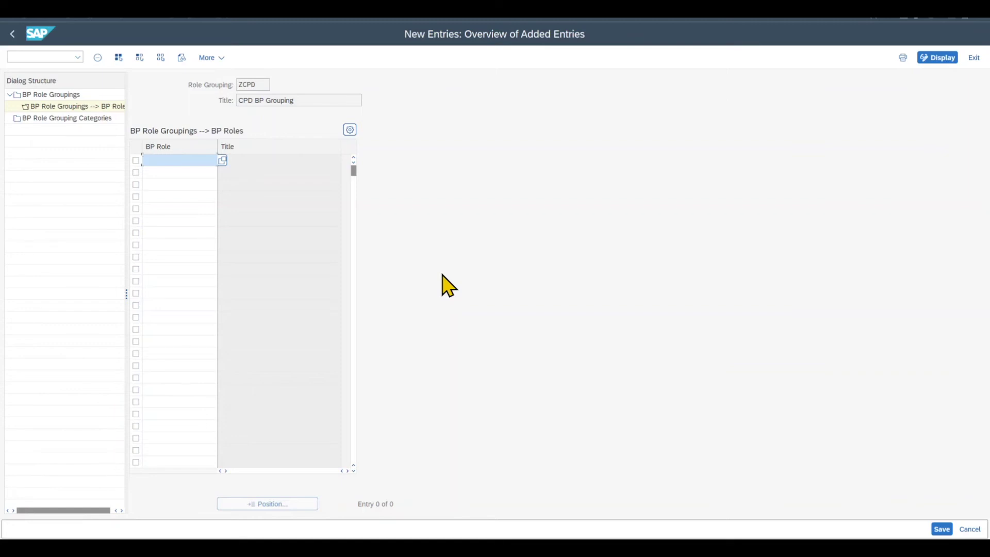
pyautogui.write('ZCPD00')
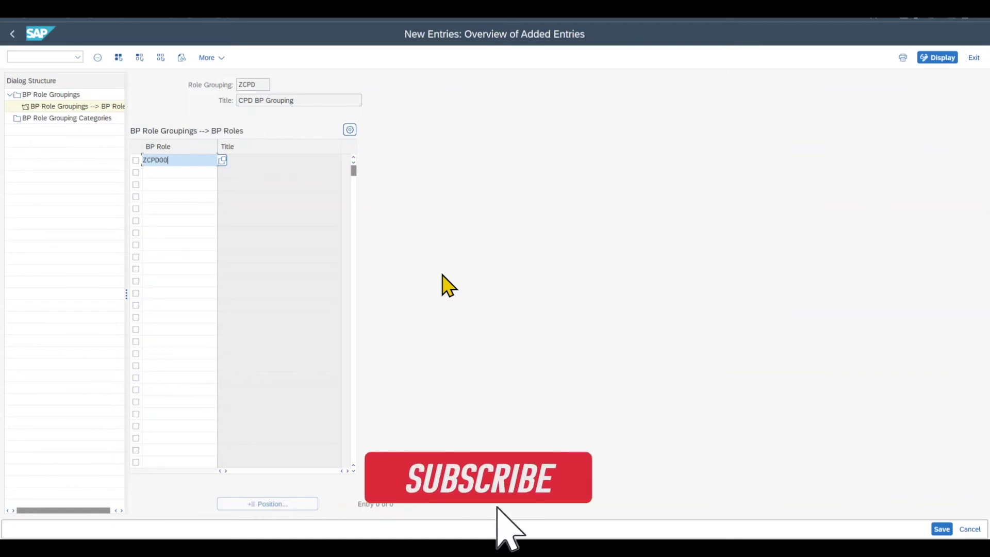
pyautogui.press('Down')
pyautogui.write('ZCPD')
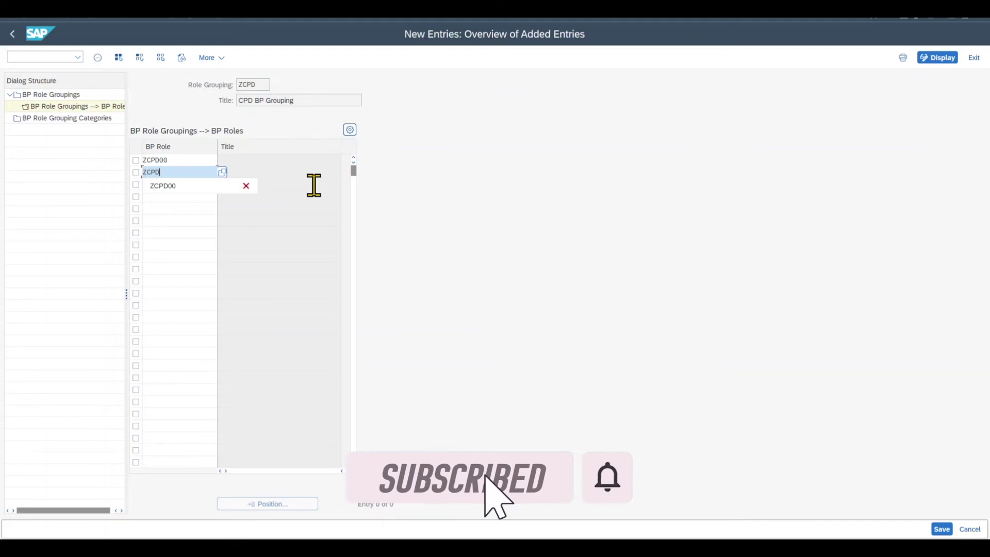
pyautogui.write('VR')
pyautogui.press('Down')
pyautogui.write('Z')
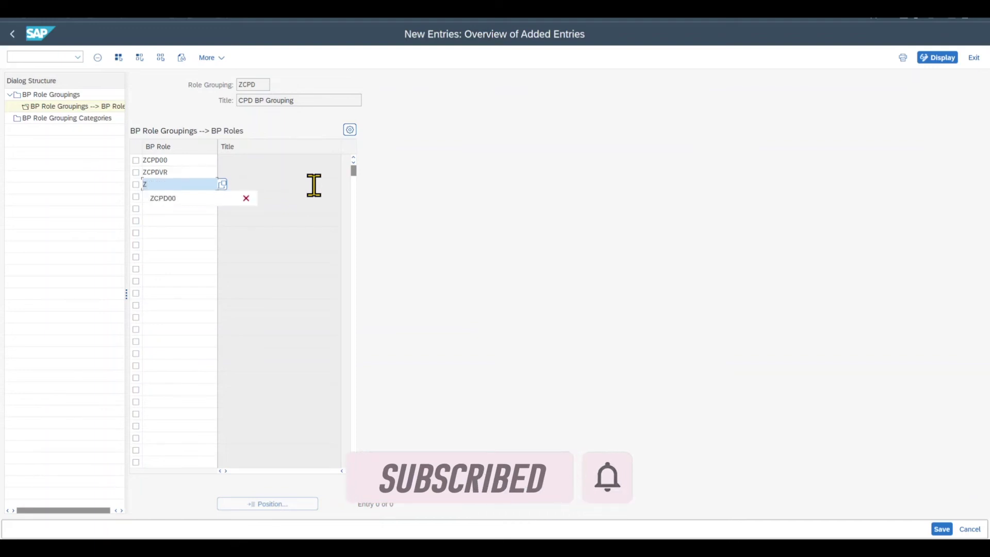
pyautogui.write('CPDMM')
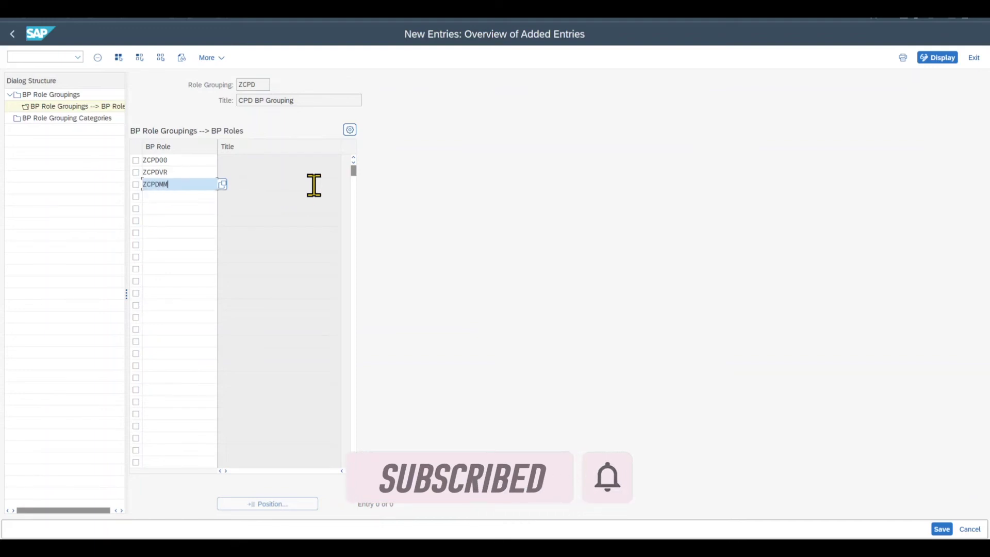
pyautogui.click(942, 529)
pyautogui.moveTo(179, 174); pyautogui.dragTo(146, 171)
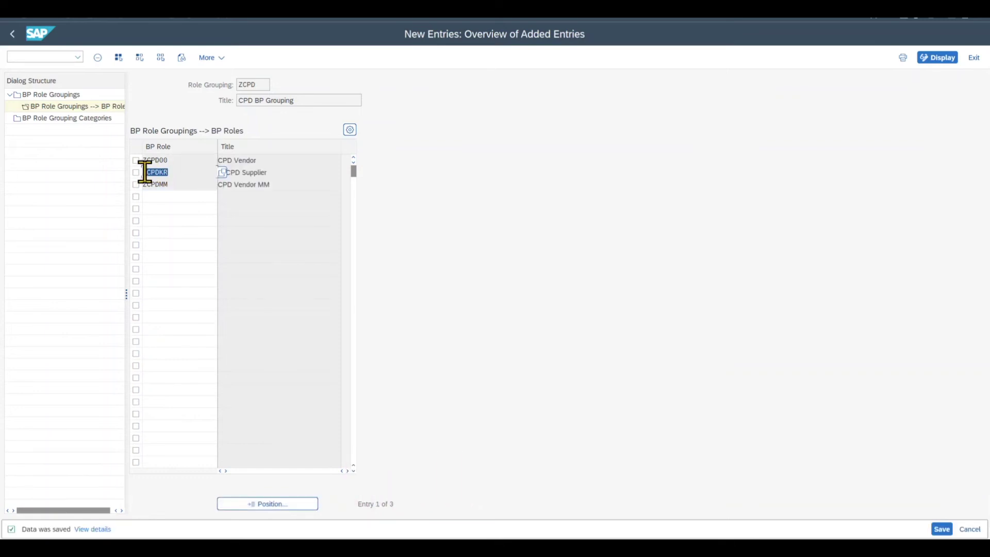
pyautogui.click(170, 170)
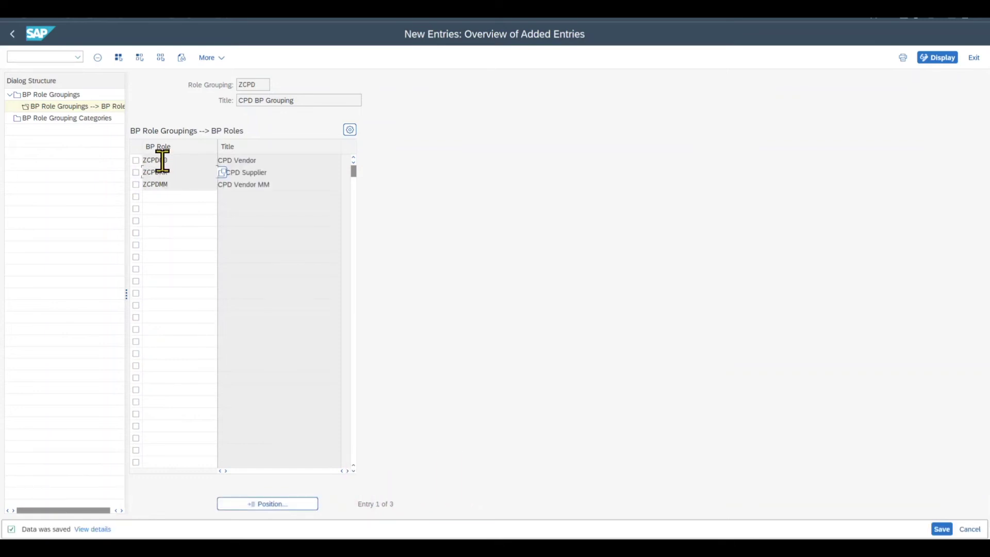
# Step: Add the Notepad line "Create BP Role Grouping ZCPD and assign the 3 BP Roles"
pyautogui.hotkey('alt', 'Tab')
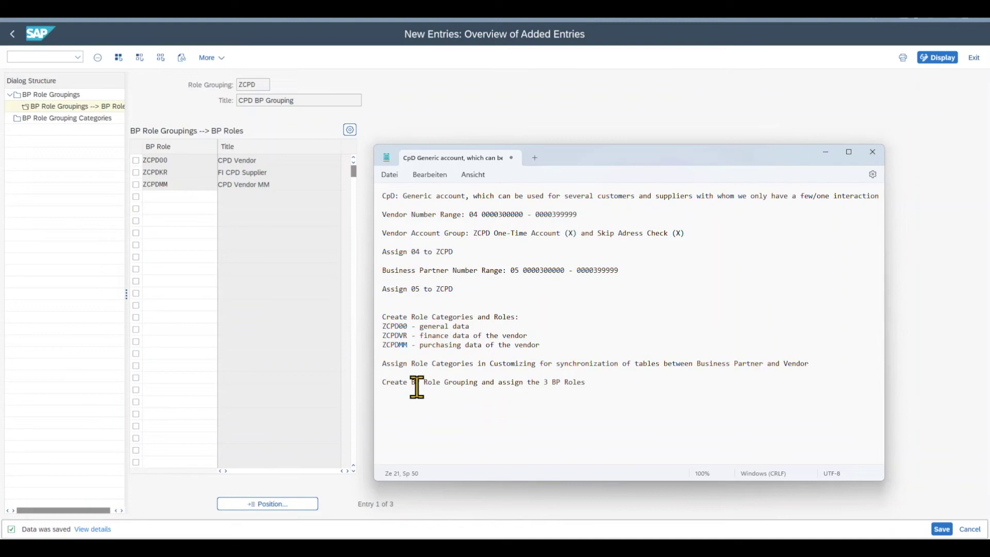
pyautogui.click(490, 382)
pyautogui.write('ZCPD')
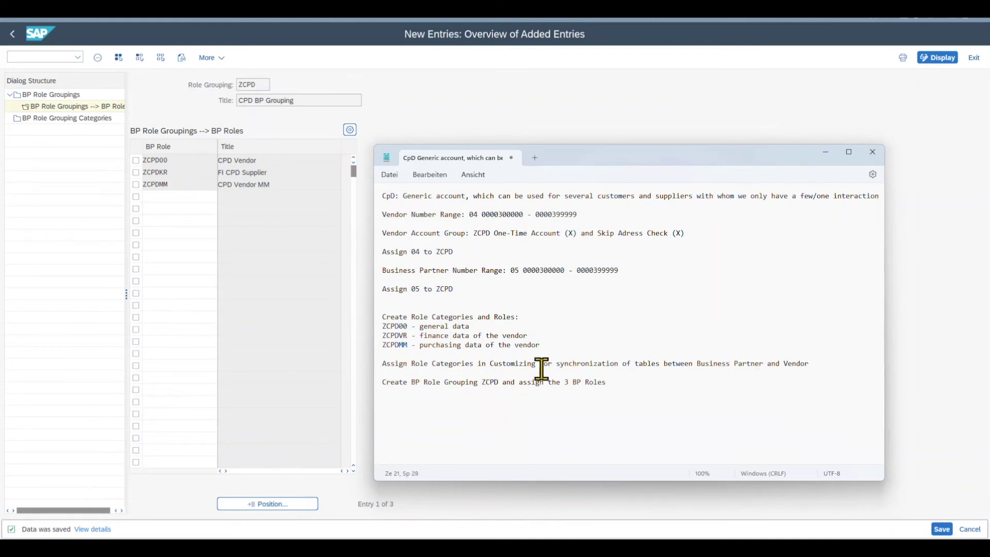
# Step: Add ZCPD00, ZCPDKR, ZCPDMM to the Notepad role grouping line and correct the finance data role to ZCPDKR
pyautogui.click(612, 382)
pyautogui.write('ZCPD00, ZCPDKR, ZCPD')
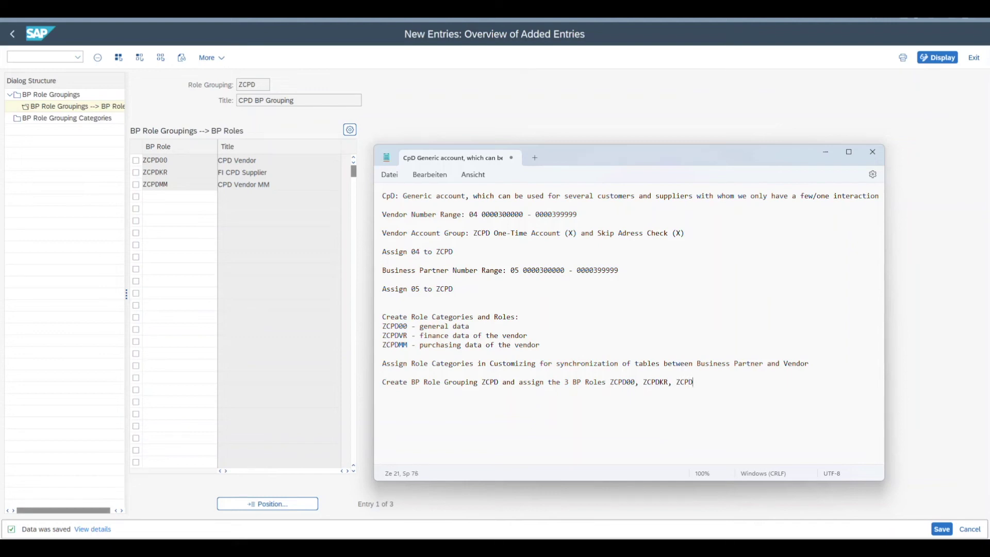
pyautogui.click(403, 336)
pyautogui.press('BackSpace')
pyautogui.write('K')
# Step: Open transaction maintenance with /nse93 and start copying transaction code BUG1
pyautogui.click(54, 54)
pyautogui.write('/nse93')
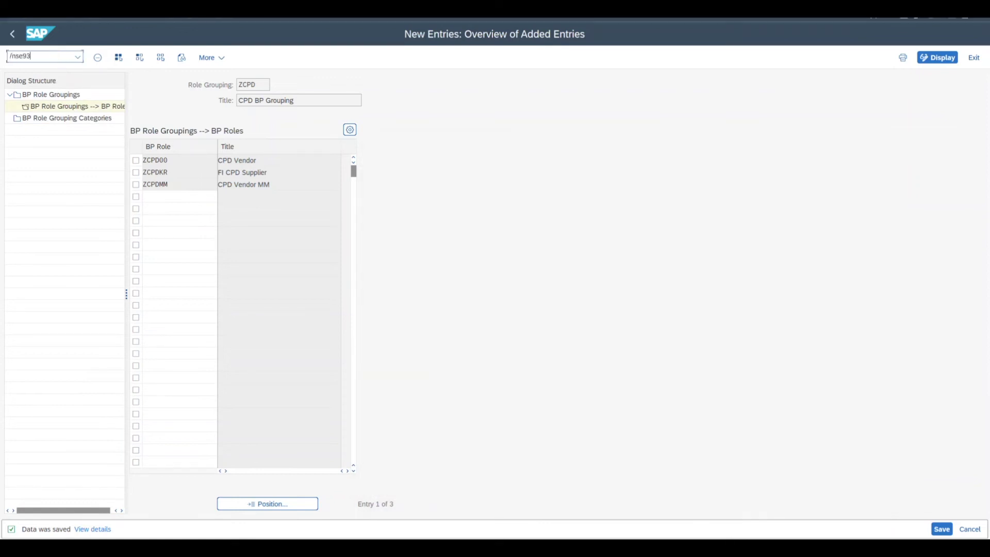
pyautogui.press('Return')
pyautogui.write('BUG1')
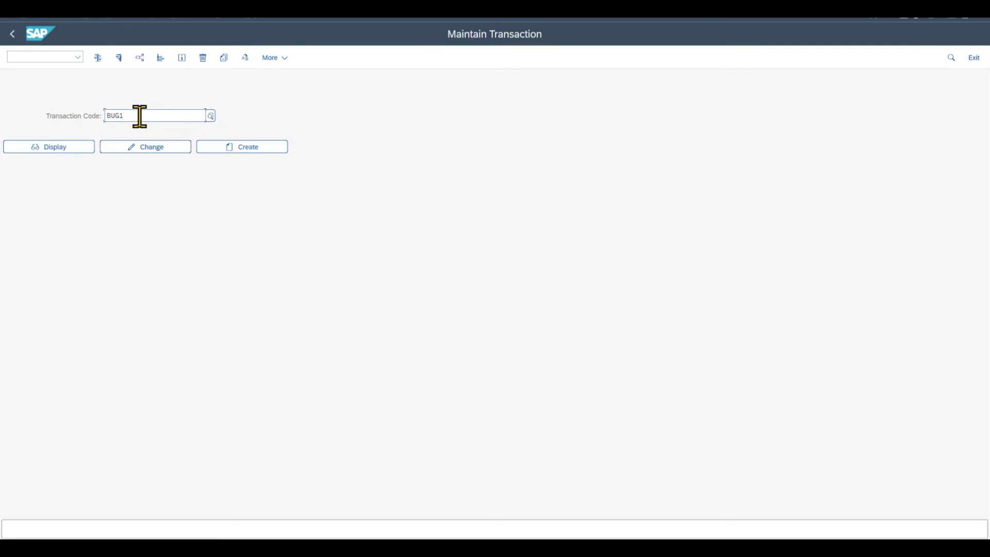
pyautogui.press('BackSpace')
pyautogui.click(223, 58)
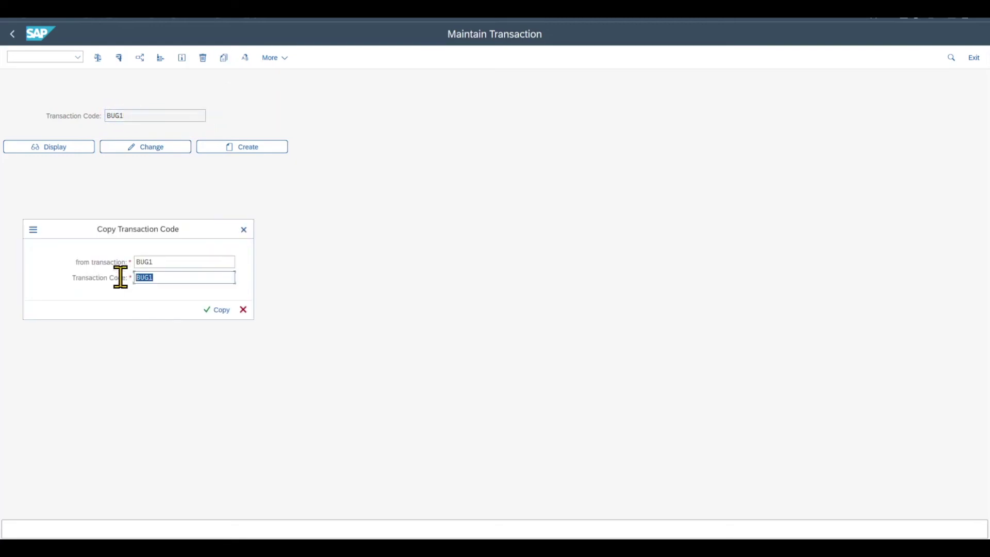
# Step: Copy BUG1 to ZCPDVENDOR, save its directory entry, and add the Notepad line "Create a new transaction code via SE93 by Copying Transaction code BUG1"
pyautogui.click(173, 265)
pyautogui.click(161, 276)
pyautogui.press('Delete')
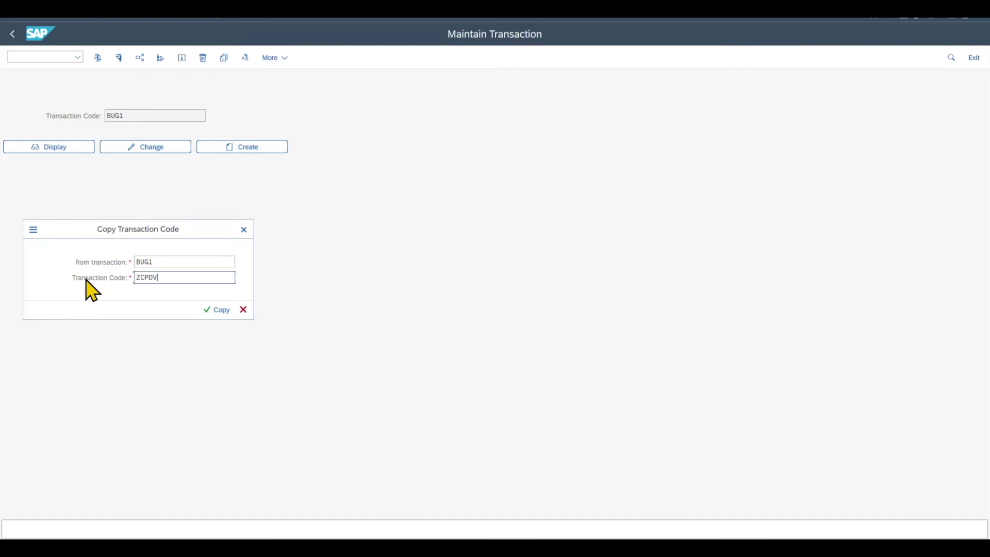
pyautogui.write('ZCPDVENDOR')
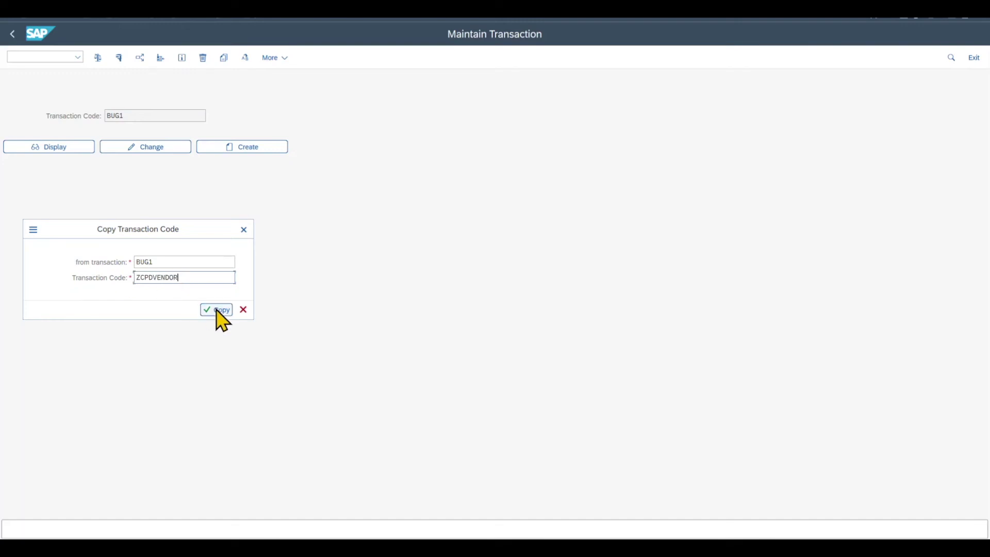
pyautogui.click(217, 310)
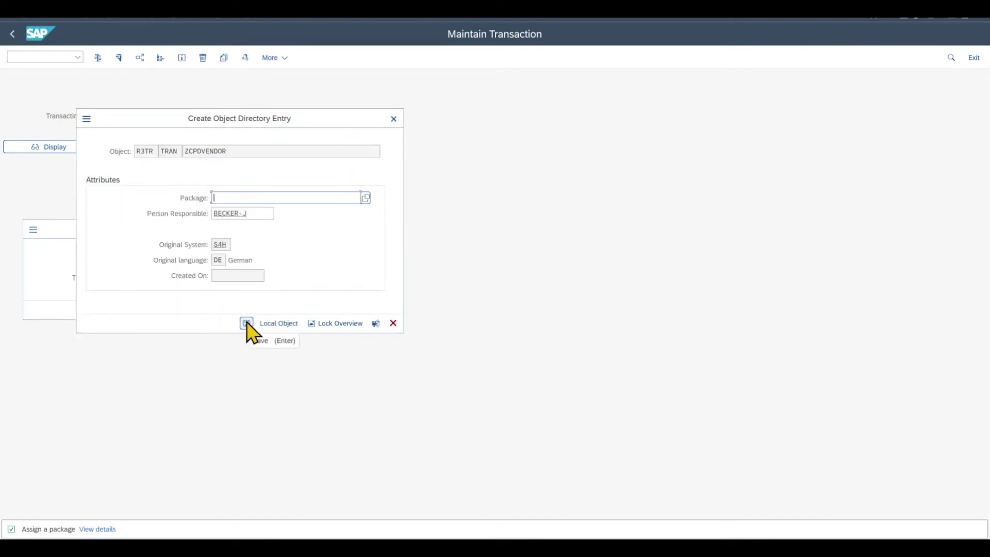
pyautogui.click(246, 323)
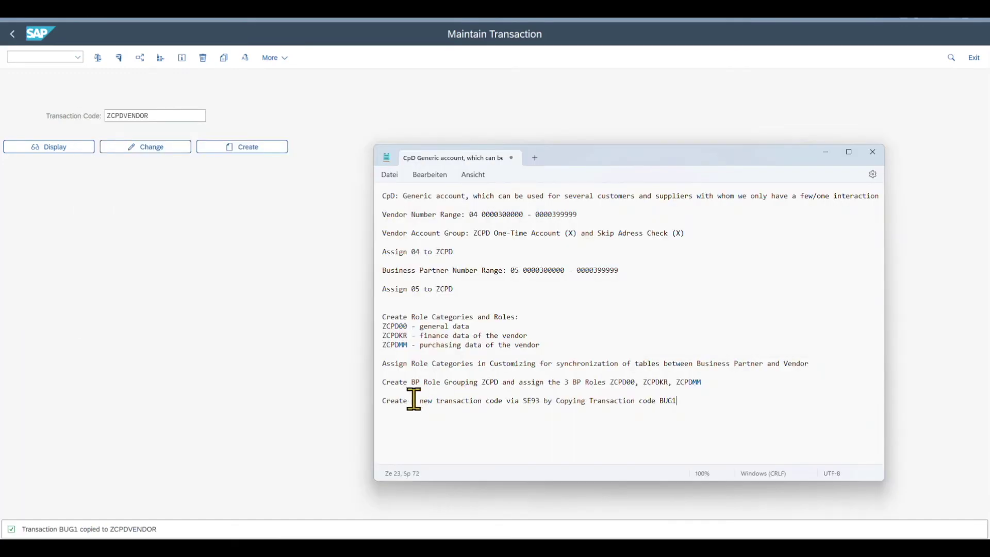
pyautogui.moveTo(412, 401); pyautogui.dragTo(683, 404)
pyautogui.click(685, 405)
# Step: Open Define Application Transactions under the Business Partner Roles basic settings of SAP Business Partner in the IMG
pyautogui.click(55, 56)
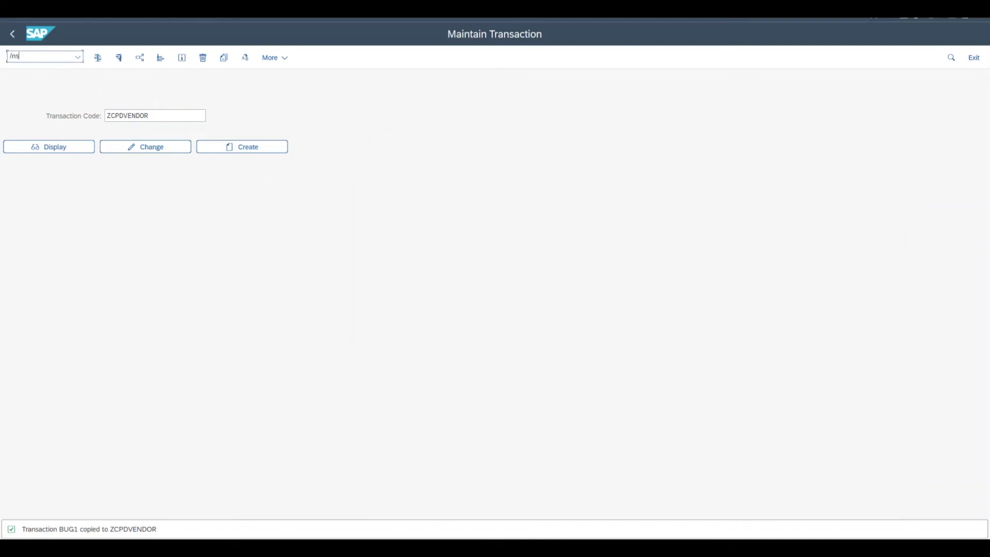
pyautogui.press('Return')
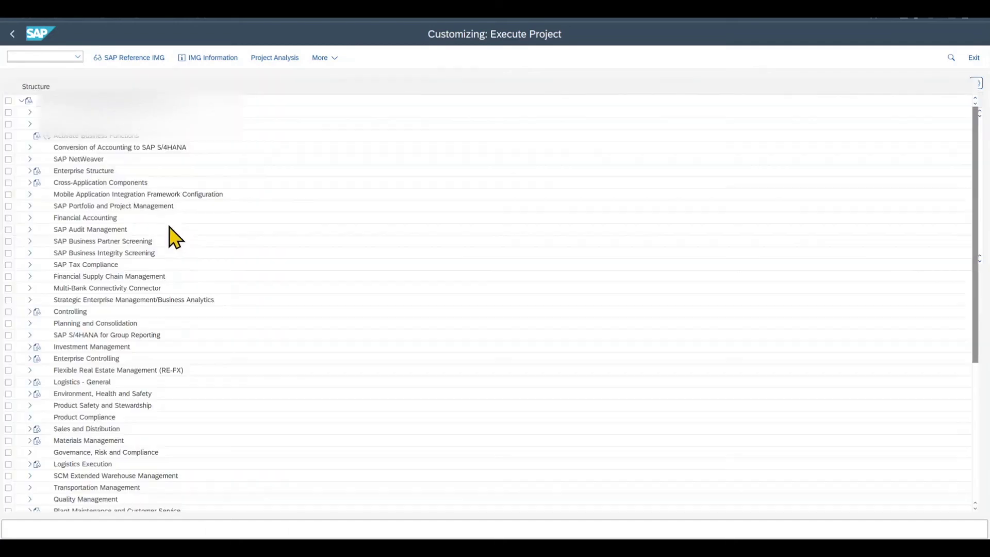
pyautogui.click(30, 111)
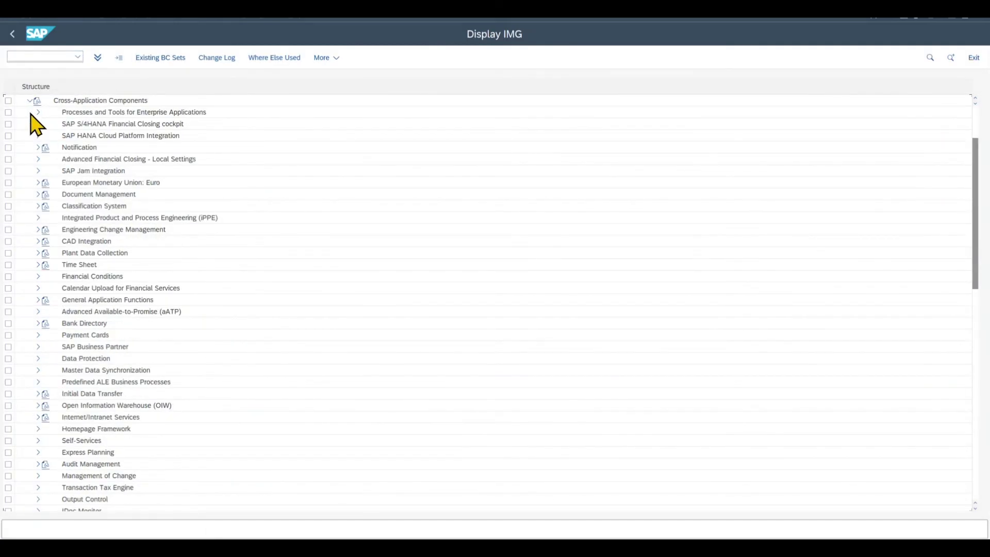
pyautogui.click(38, 347)
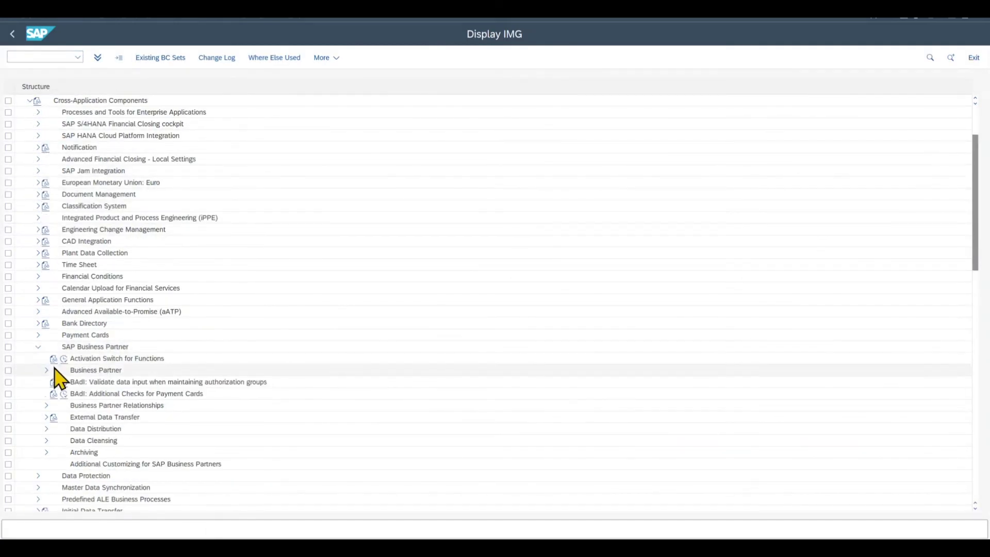
pyautogui.click(47, 371)
pyautogui.click(54, 382)
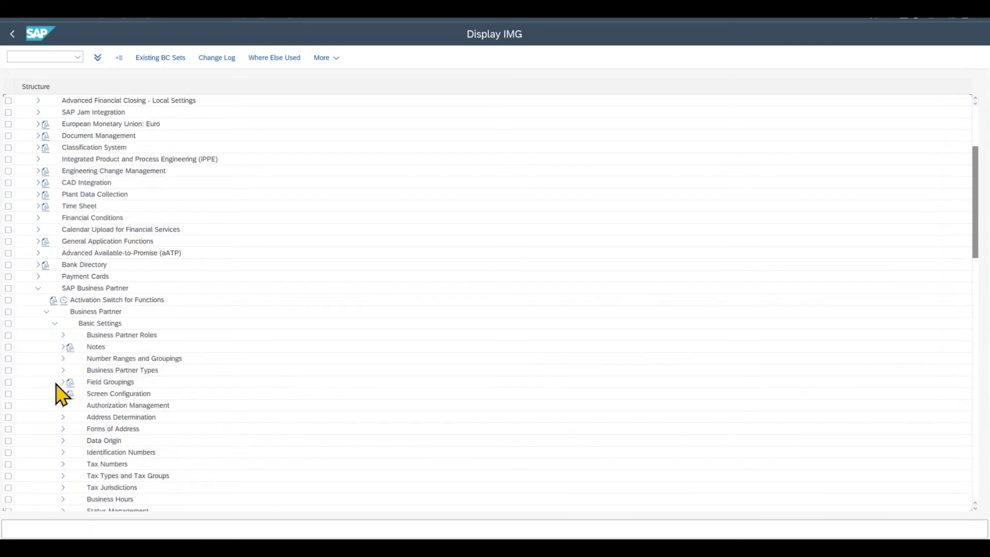
pyautogui.click(63, 335)
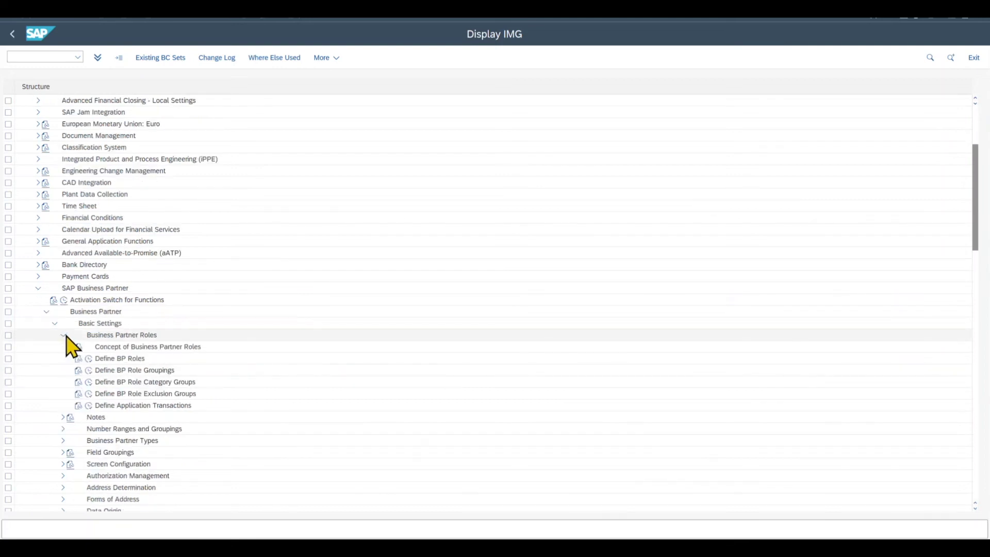
pyautogui.click(89, 407)
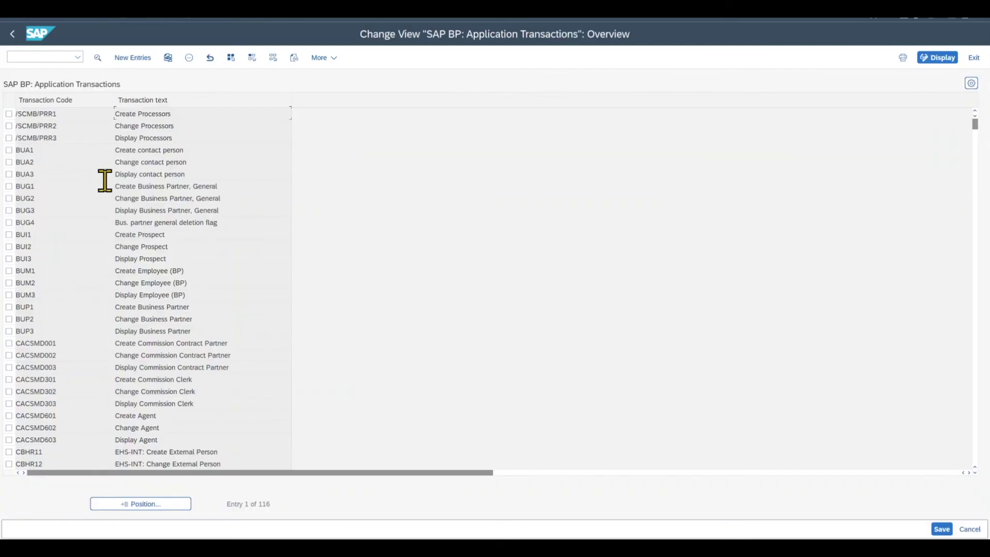
# Step: Create a new application transaction entry for transaction code ZCPDVENDOR with activity 01
pyautogui.click(124, 59)
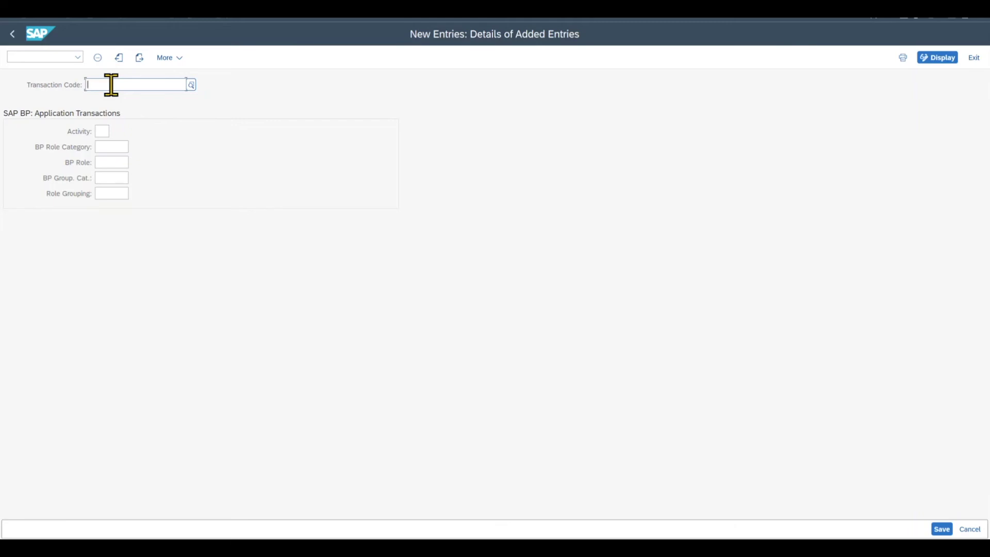
pyautogui.write('ZCPDVENDOR')
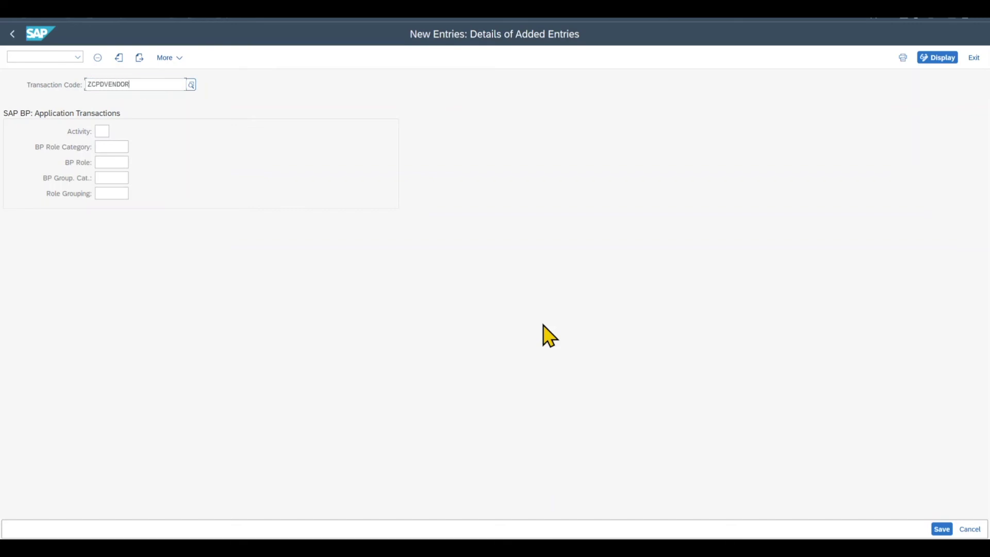
pyautogui.doubleClick(140, 86)
pyautogui.press('BackSpace')
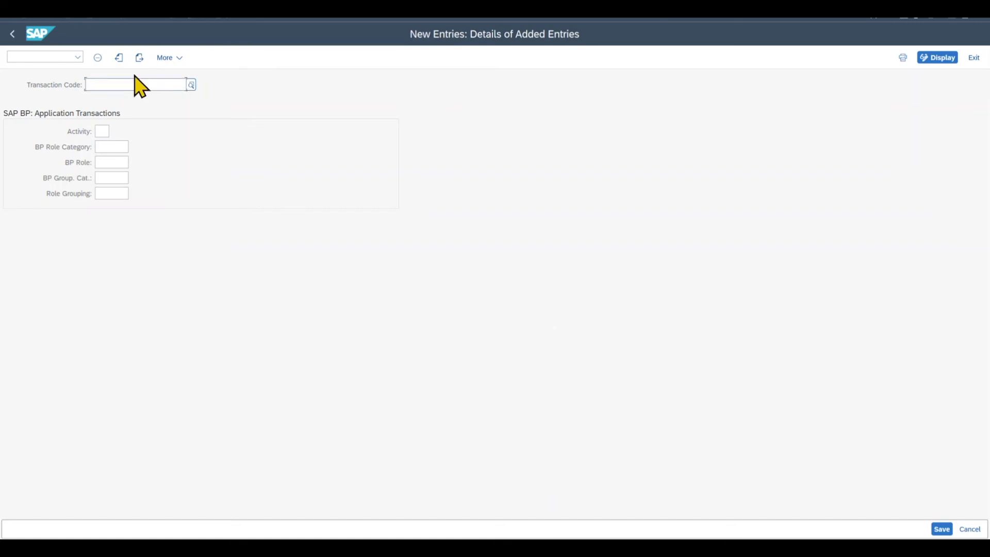
pyautogui.write('ZCPDVENDOR')
pyautogui.click(99, 130)
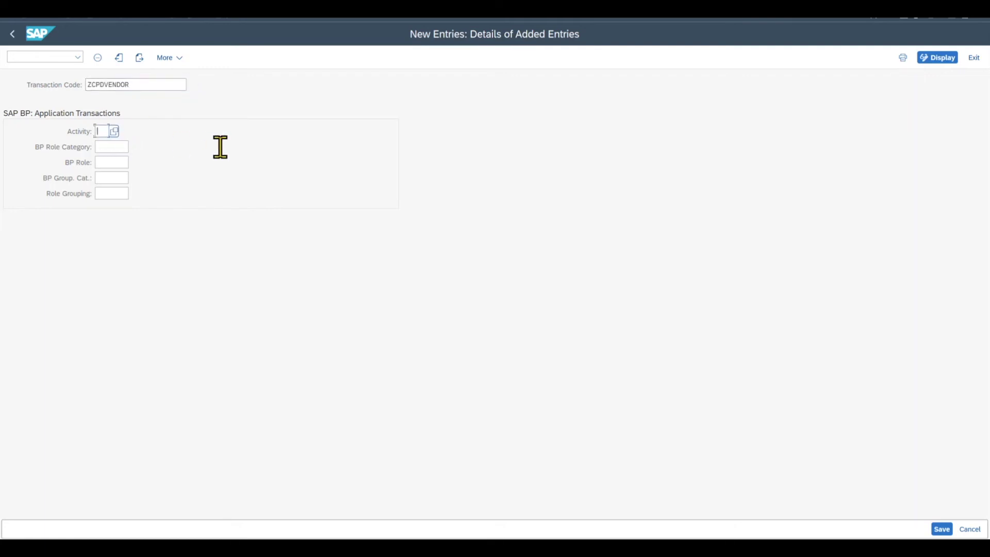
# Step: Set the role grouping to ZCPD, save the entry, and note in Notepad that ZCPDVENDOR is assigned to the business partner application transaction
pyautogui.click(110, 194)
pyautogui.hotkey('alt', 'Tab')
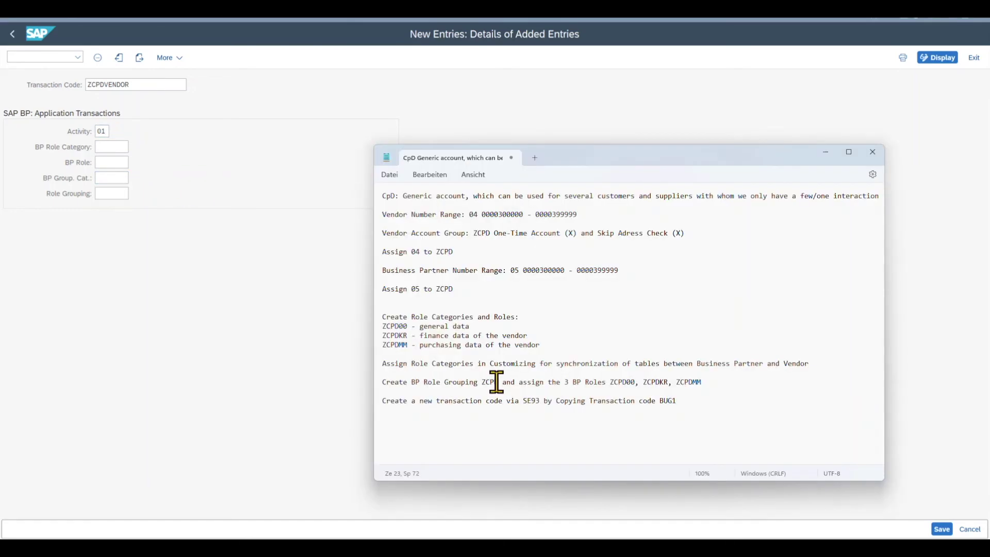
pyautogui.moveTo(499, 382); pyautogui.dragTo(480, 382)
pyautogui.hotkey('ctrl', 'c')
pyautogui.hotkey('alt', 'Tab')
pyautogui.hotkey('ctrl', 'v')
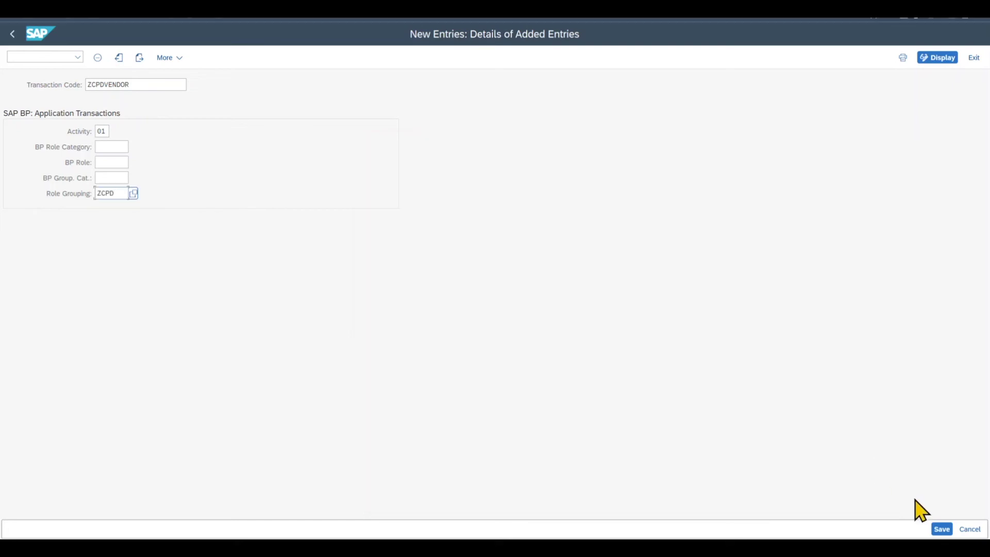
pyautogui.click(940, 532)
pyautogui.hotkey('alt', 'Tab')
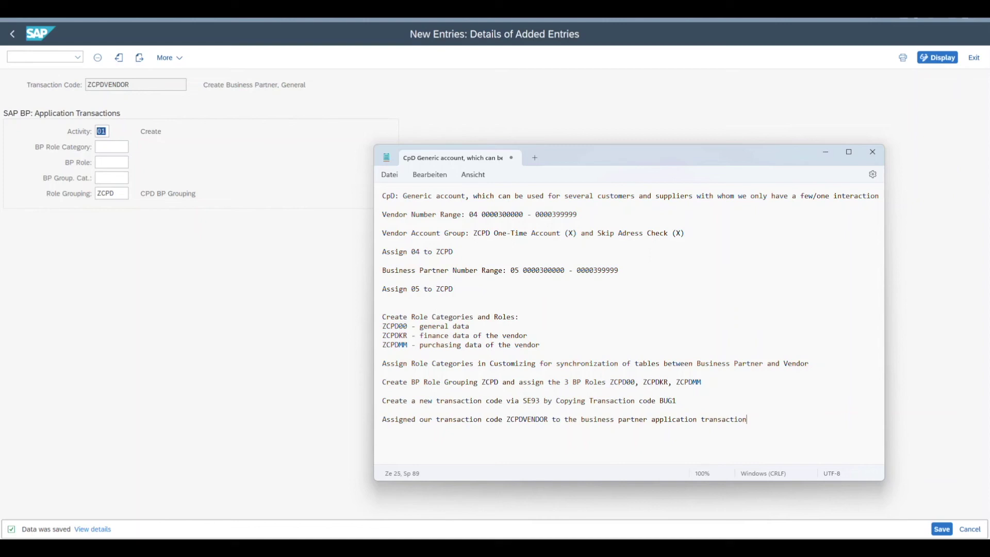
pyautogui.click(292, 233)
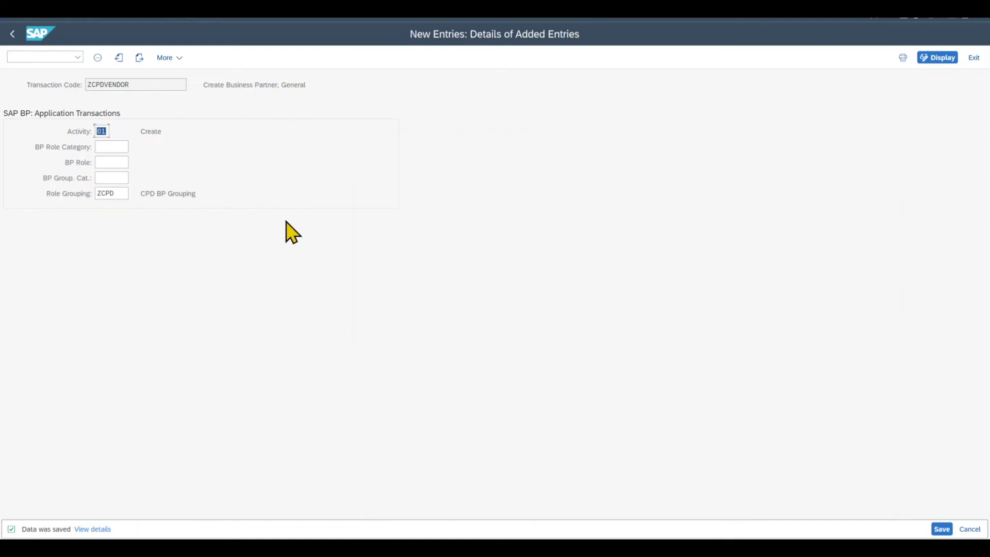
# Step: Return to the IMG and open Configure Field Attributes per BP Role under Field Groupings
pyautogui.click(16, 39)
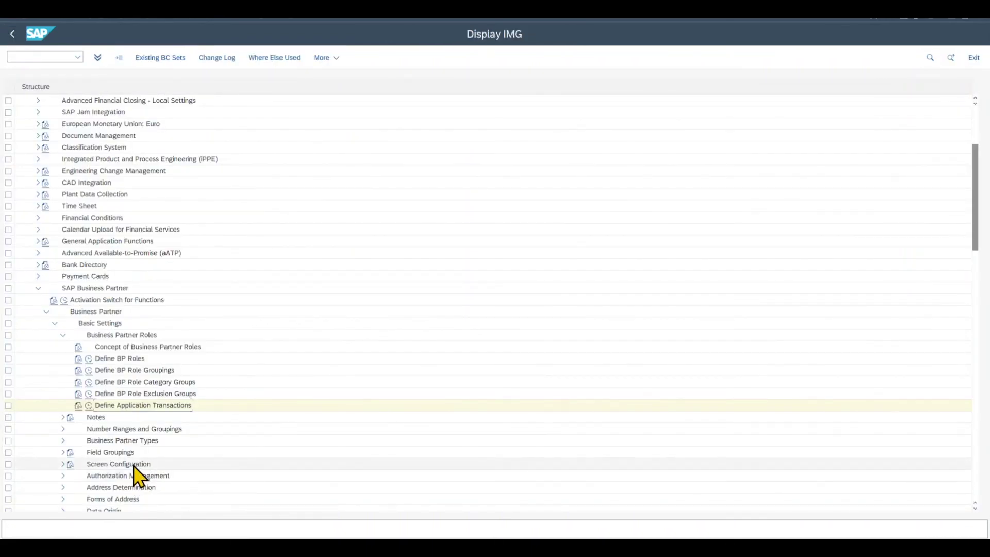
pyautogui.click(64, 453)
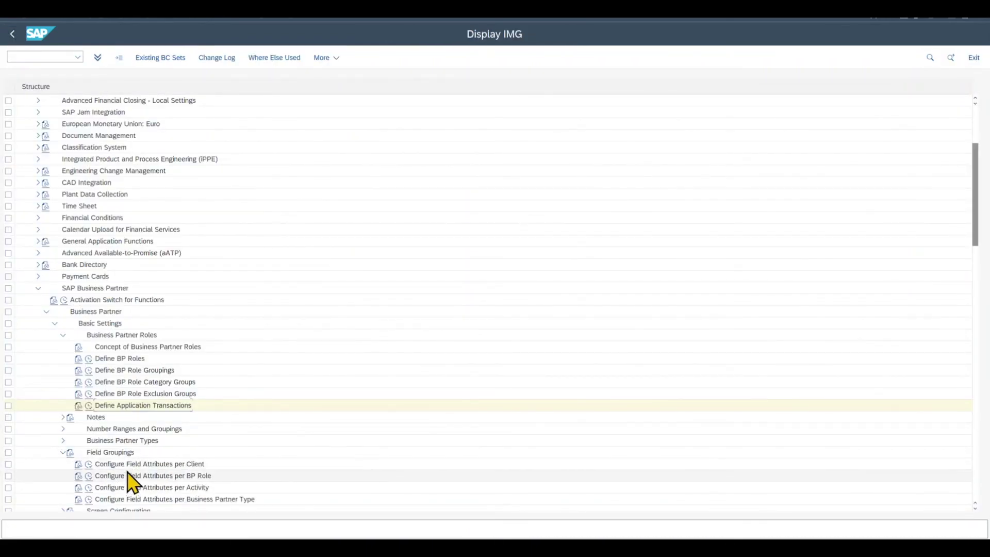
pyautogui.click(90, 477)
pyautogui.doubleClick(214, 150)
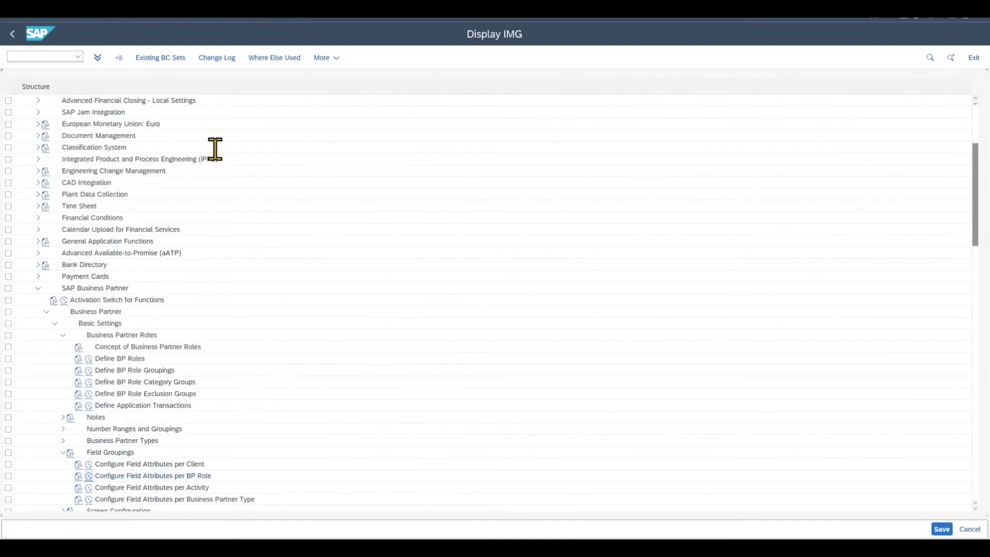
# Step: Add a new entry for BP role ZCPDKR and open its field grouping
pyautogui.click(190, 58)
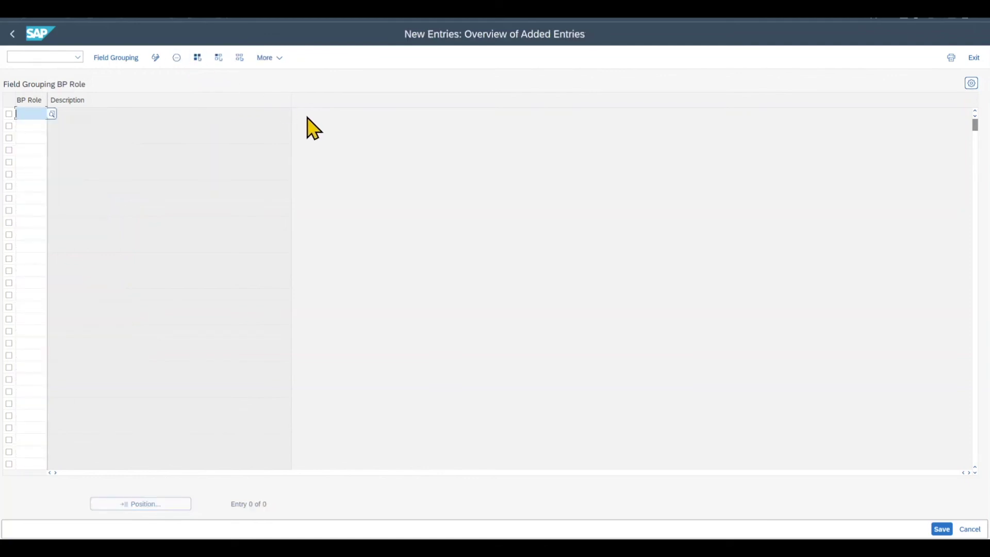
pyautogui.write('Z')
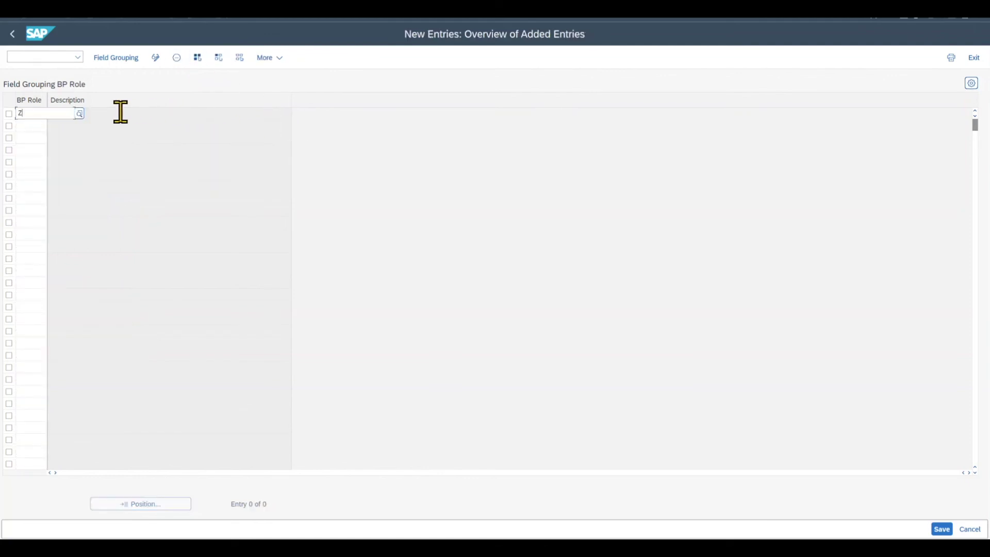
pyautogui.write('CPDKR')
pyautogui.press('Return')
pyautogui.click(8, 114)
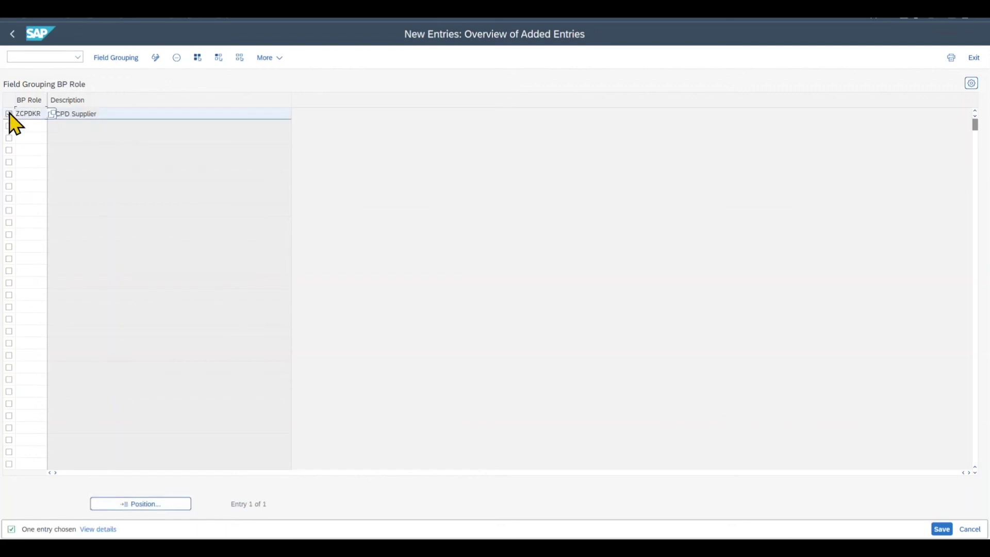
pyautogui.click(125, 61)
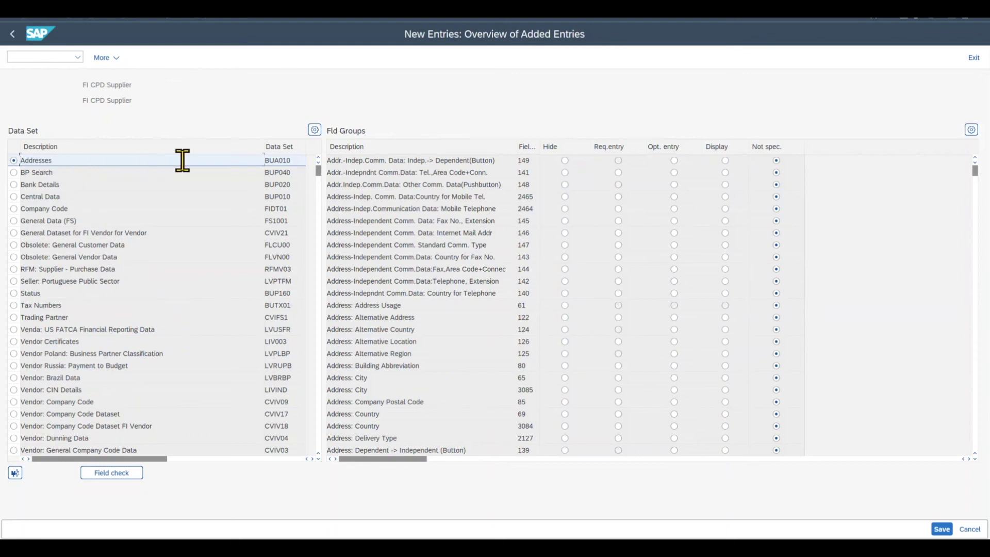
# Step: For the Addresses data set of role ZCPDKR, set all address-independent communication data field groups to Display
pyautogui.moveTo(291, 154); pyautogui.dragTo(264, 154)
pyautogui.click(288, 160)
pyautogui.click(725, 160)
pyautogui.click(725, 172)
pyautogui.click(725, 184)
pyautogui.click(725, 196)
pyautogui.click(725, 208)
pyautogui.click(725, 220)
pyautogui.click(726, 233)
pyautogui.click(725, 245)
pyautogui.click(725, 257)
pyautogui.click(725, 269)
pyautogui.click(725, 293)
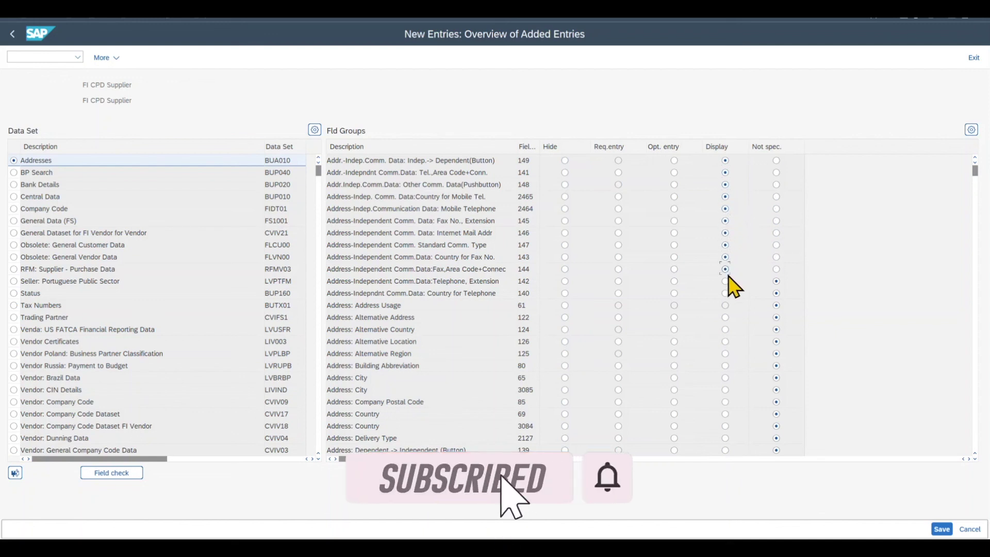
pyautogui.click(725, 281)
# Step: Set the address field groups from Alternative Address through Dependent -> Independent (Button) to Display
pyautogui.click(725, 318)
pyautogui.click(725, 329)
pyautogui.click(725, 341)
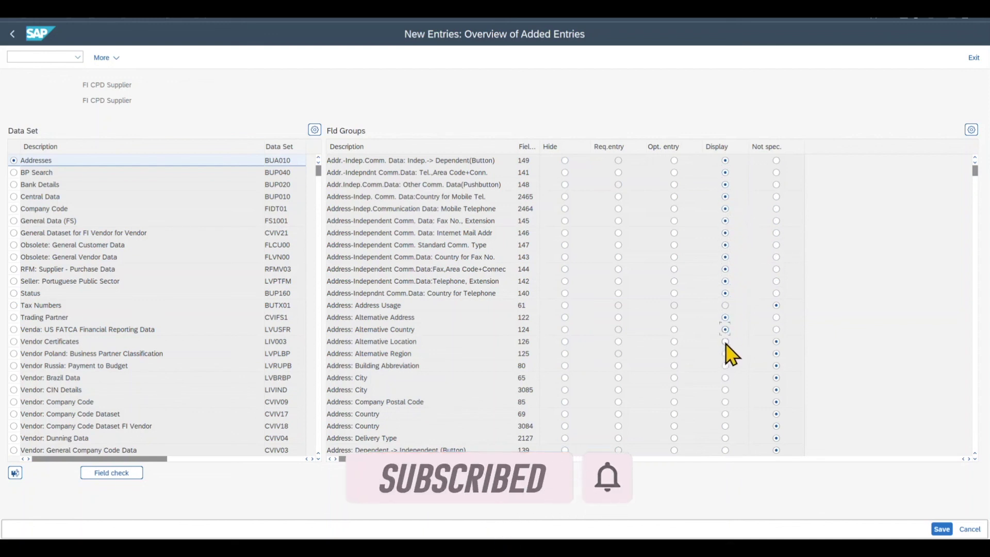
pyautogui.click(725, 353)
pyautogui.click(725, 366)
pyautogui.click(726, 377)
pyautogui.click(725, 390)
pyautogui.click(726, 402)
pyautogui.click(725, 415)
pyautogui.click(725, 426)
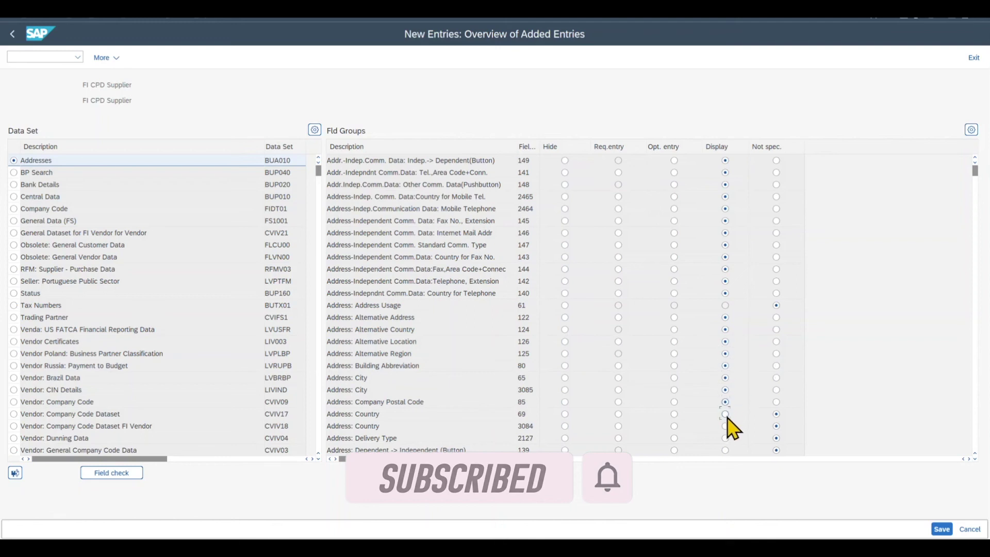
pyautogui.click(726, 438)
pyautogui.click(725, 450)
# Step: Set the address field groups from District through P.O. Box Without Number to Display
pyautogui.scroll(-3, 727, 442)
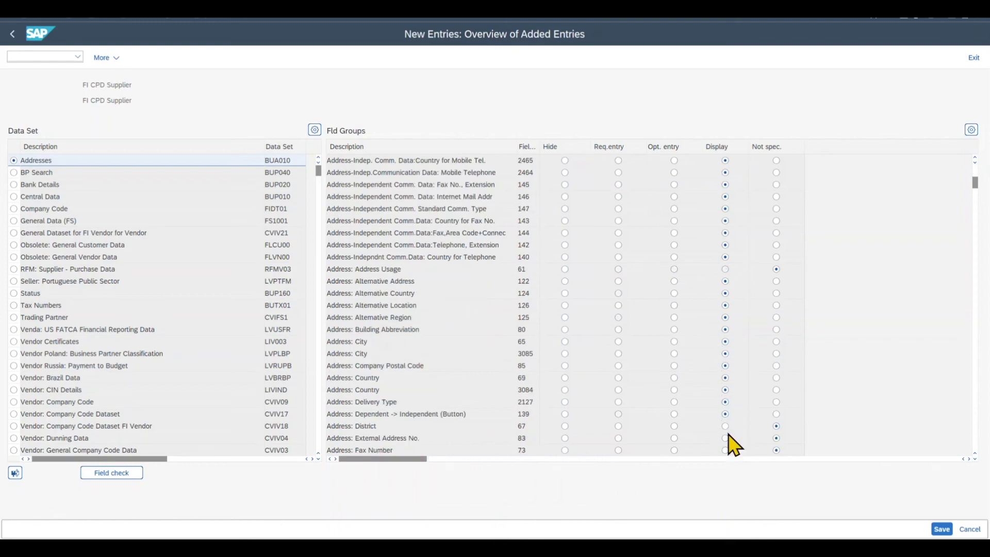
pyautogui.click(725, 353)
pyautogui.click(726, 365)
pyautogui.click(725, 377)
pyautogui.click(726, 390)
pyautogui.click(725, 402)
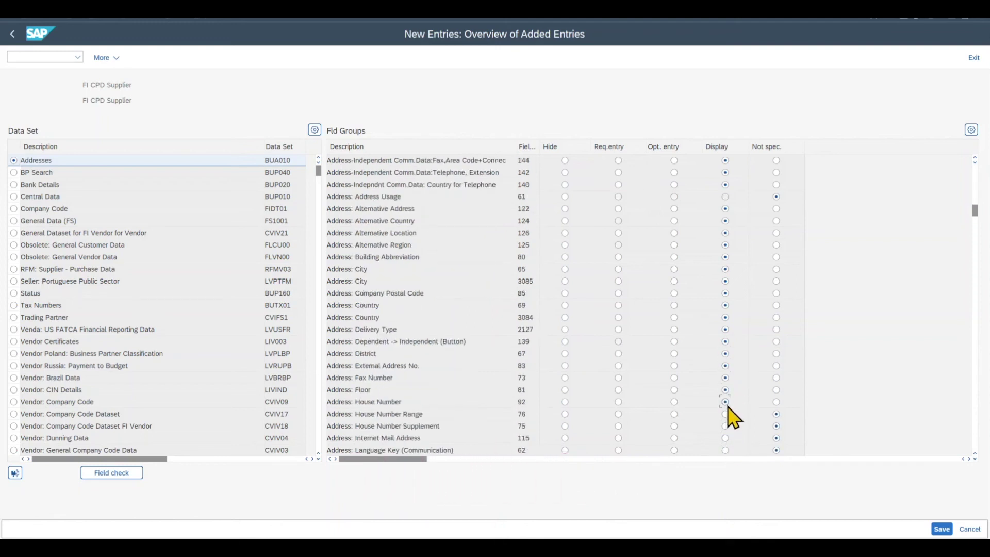
pyautogui.scroll(-2, 718, 415)
pyautogui.click(725, 342)
pyautogui.click(725, 354)
pyautogui.click(725, 365)
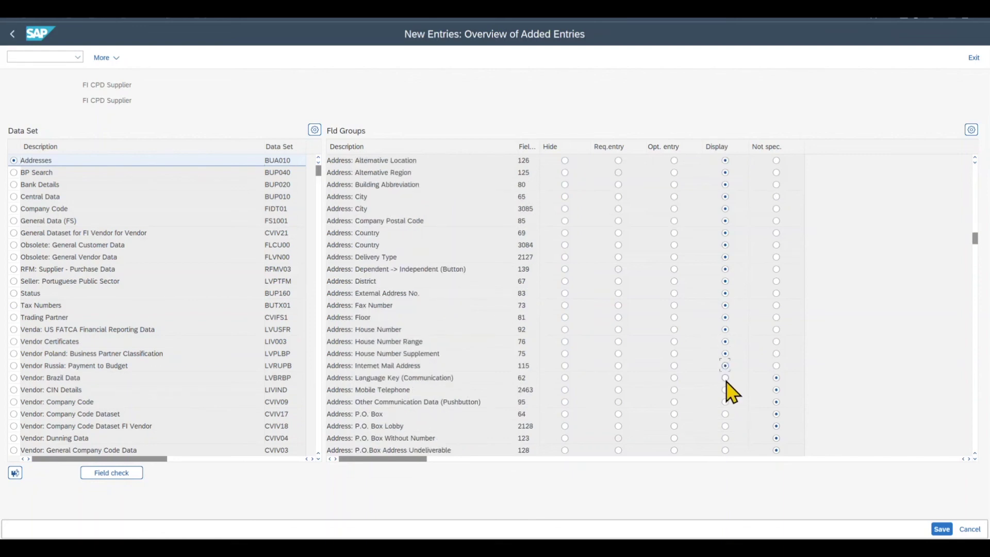
pyautogui.click(725, 381)
pyautogui.click(726, 391)
pyautogui.click(726, 402)
pyautogui.click(725, 414)
pyautogui.click(725, 426)
pyautogui.click(725, 438)
# Step: Set the remaining field groups from P.O.Box Address Undeliverable through P.O.Box Address: Postal Code and City to Display
pyautogui.scroll(-5, 726, 438)
pyautogui.click(726, 269)
pyautogui.click(725, 281)
pyautogui.click(725, 293)
pyautogui.click(725, 305)
pyautogui.click(726, 317)
pyautogui.click(725, 329)
pyautogui.click(725, 341)
pyautogui.click(725, 353)
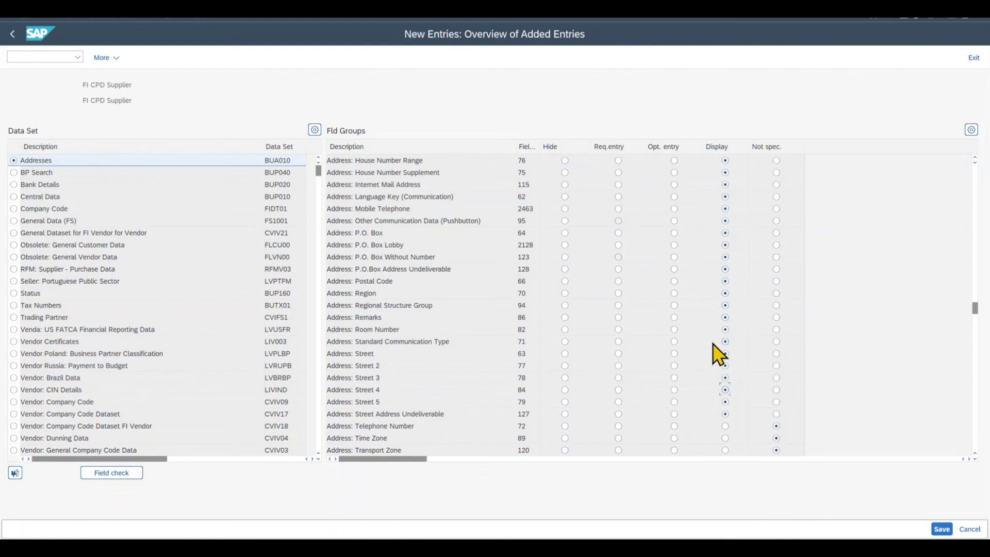
pyautogui.click(725, 426)
pyautogui.click(725, 438)
pyautogui.click(725, 451)
pyautogui.scroll(-5, 725, 451)
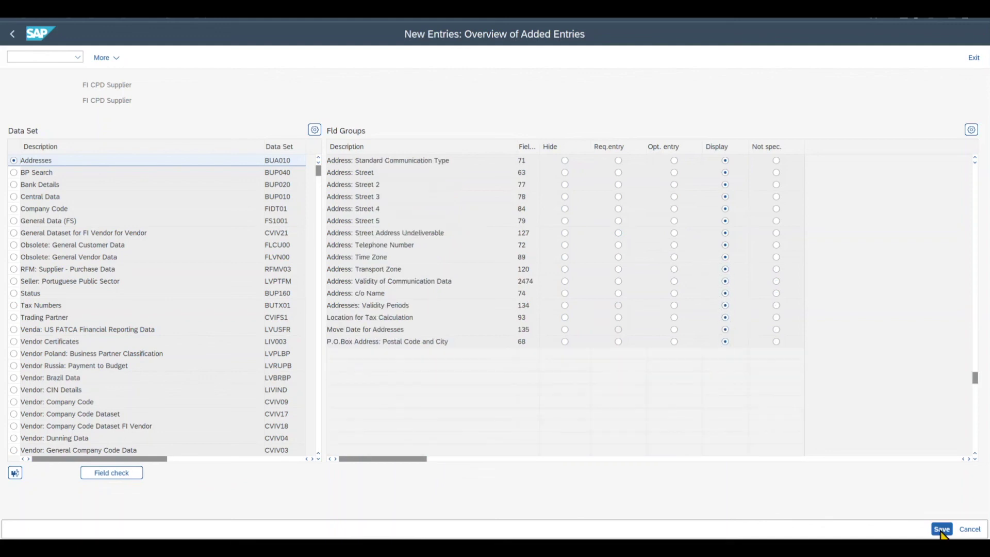
# Step: Save the field grouping and note in Notepad that the new vendor role's address information is set to display only
pyautogui.click(942, 530)
pyautogui.hotkey('alt', 'Tab')
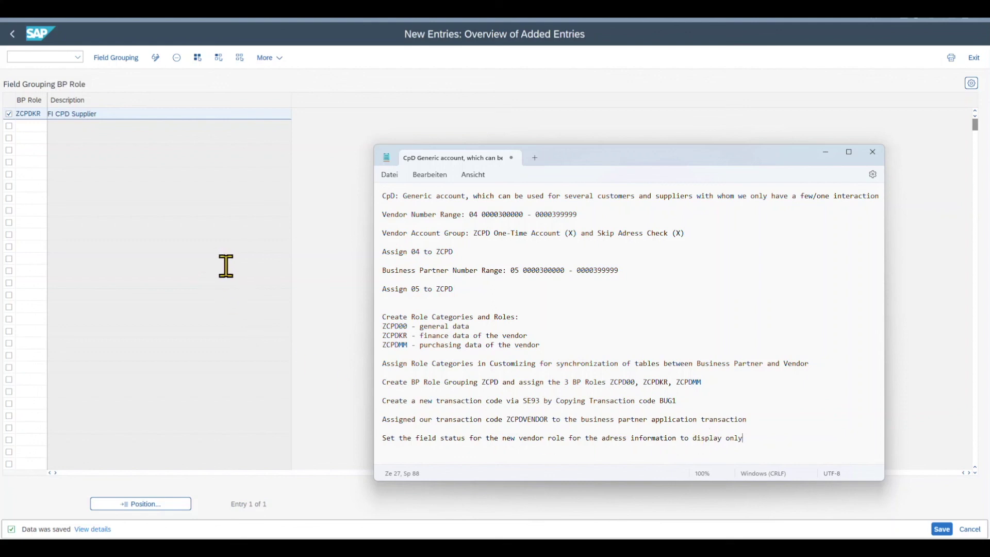
pyautogui.click(331, 205)
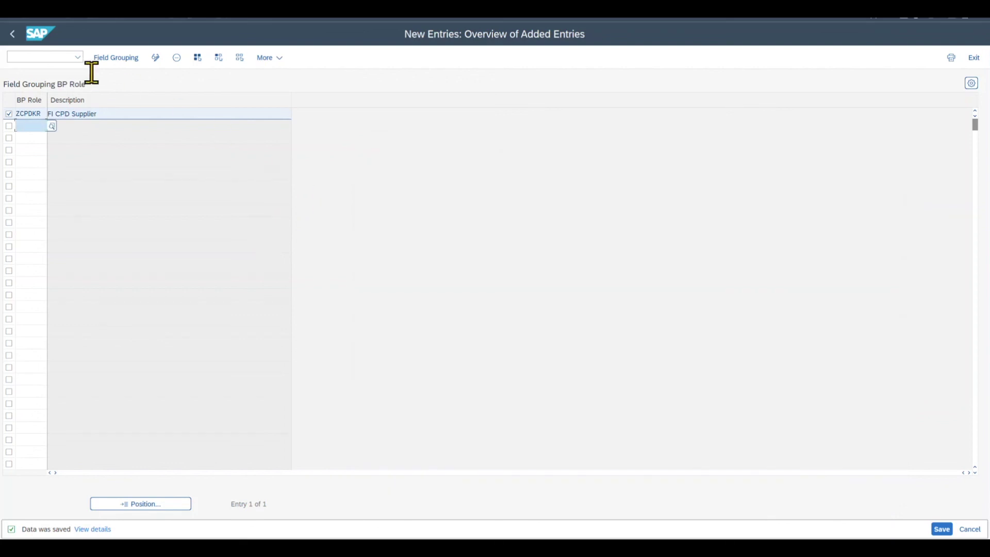
# Step: Start transaction ZCPDVENDOR and create an organization named CPD Vendor with grouping ZCPD CPD Business Partner
pyautogui.press('F2')
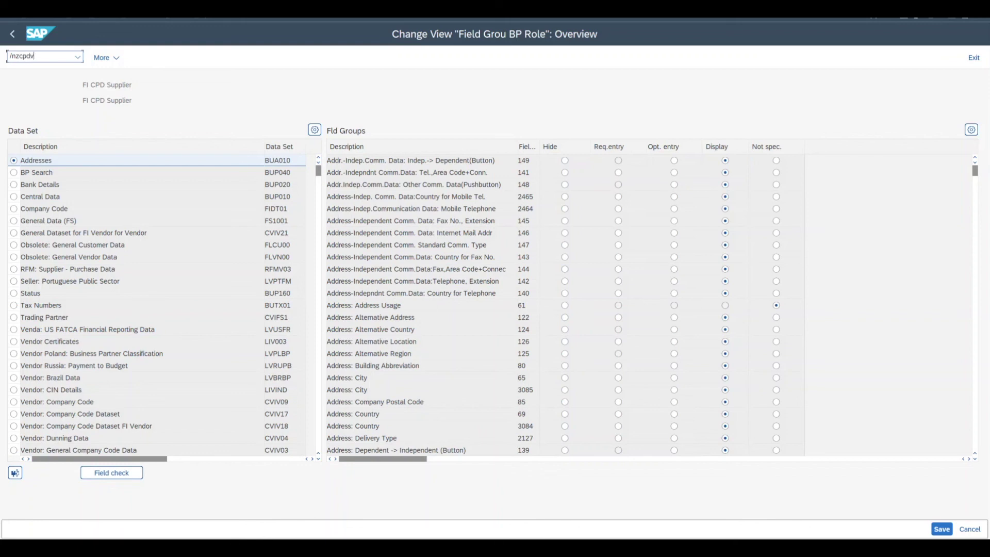
pyautogui.press('Return')
pyautogui.click(475, 371)
pyautogui.click(574, 420)
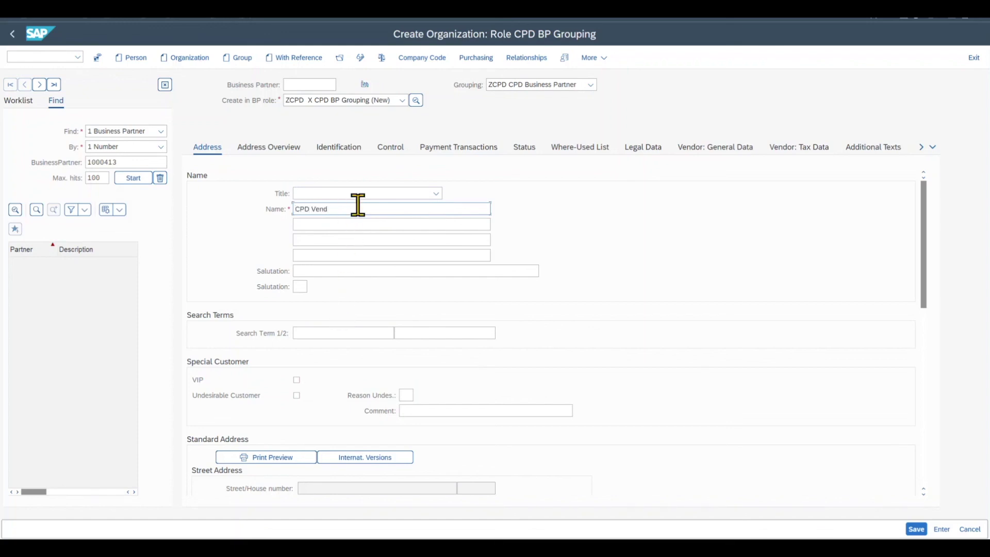
# Step: Examine the new organization's standard address and communication fields, and check the business partner data for errors
pyautogui.scroll(-5, 356, 232)
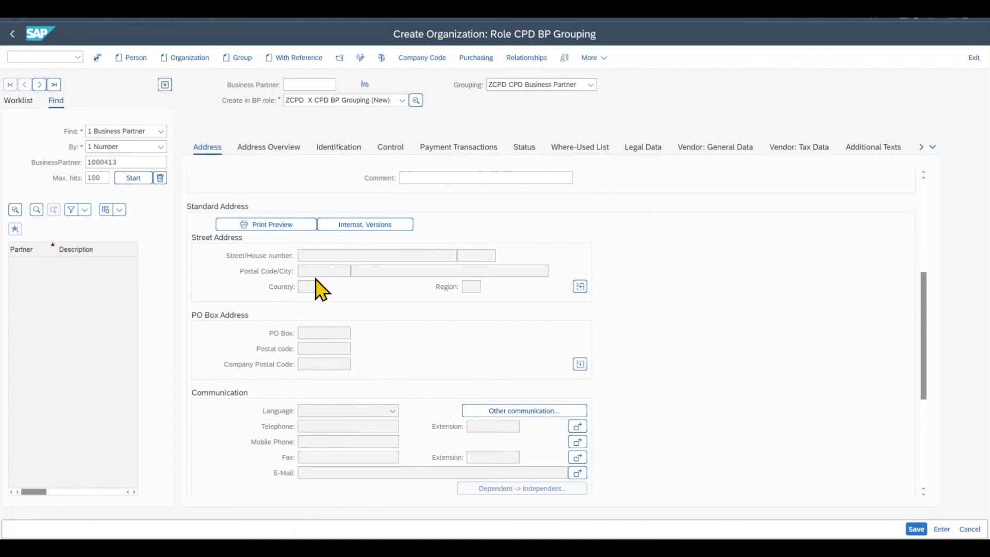
pyautogui.scroll(-5, 320, 454)
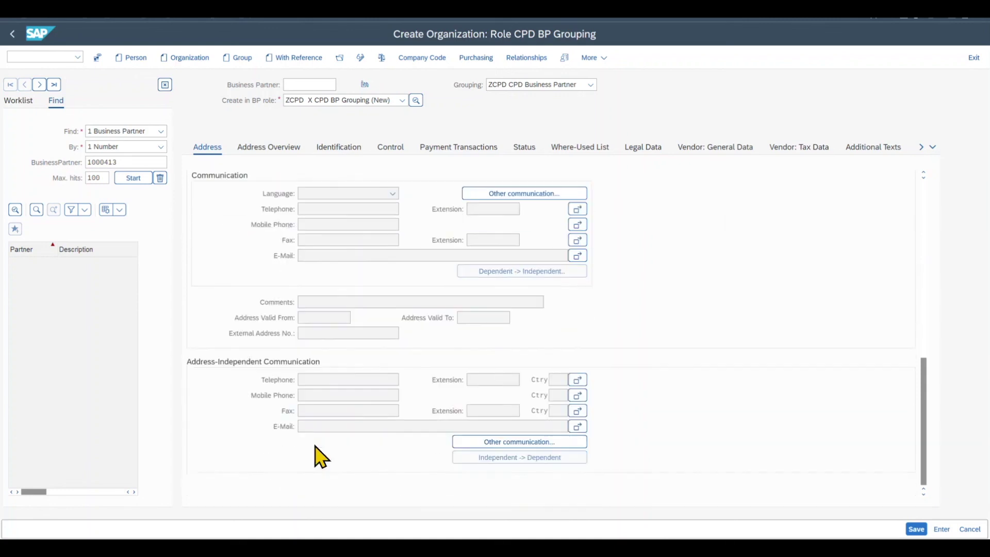
pyautogui.scroll(10, 320, 456)
pyautogui.click(381, 57)
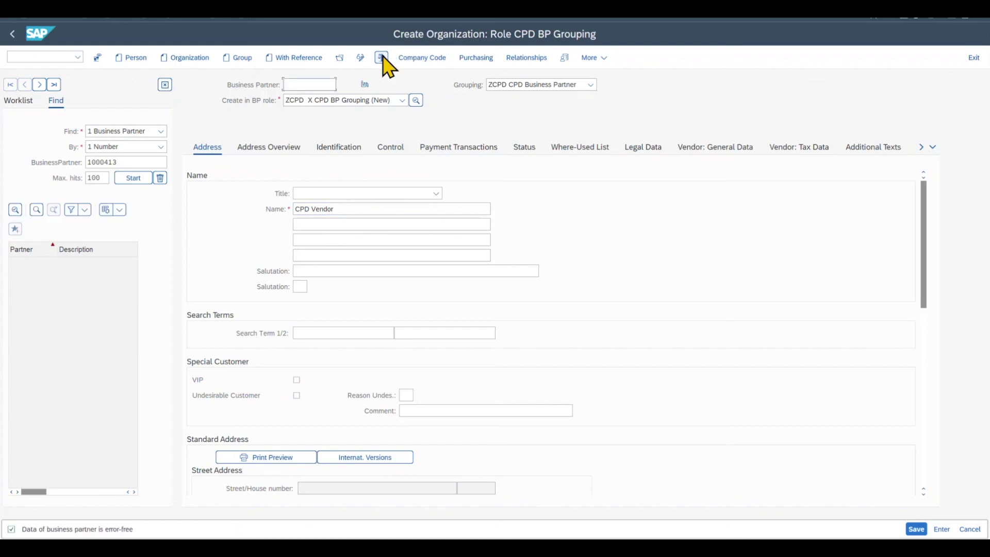
# Step: Maintain the vendor data for company code 1010, setting terms of payment 0001 and enabling Check Double Invoice
pyautogui.click(434, 58)
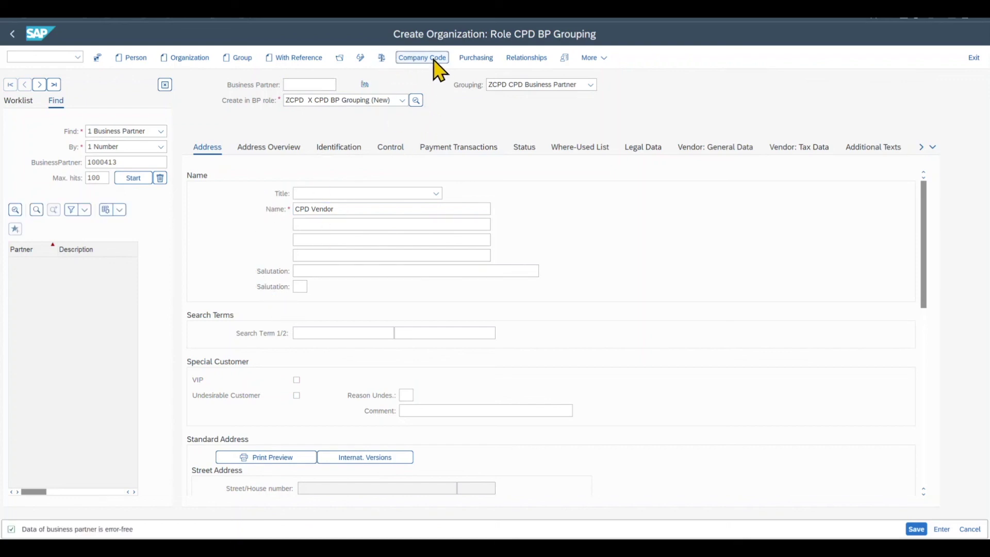
pyautogui.click(364, 271)
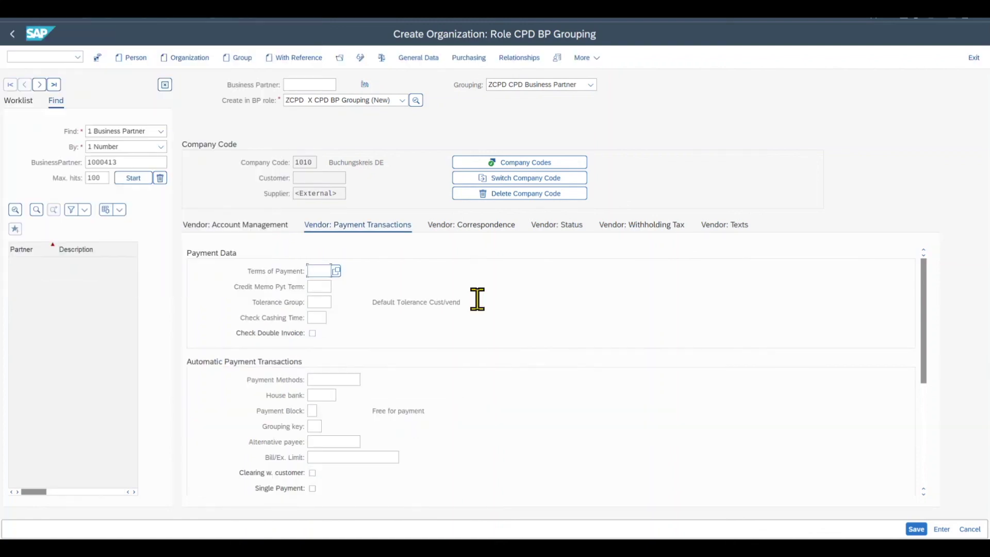
pyautogui.press('F4')
pyautogui.doubleClick(68, 113)
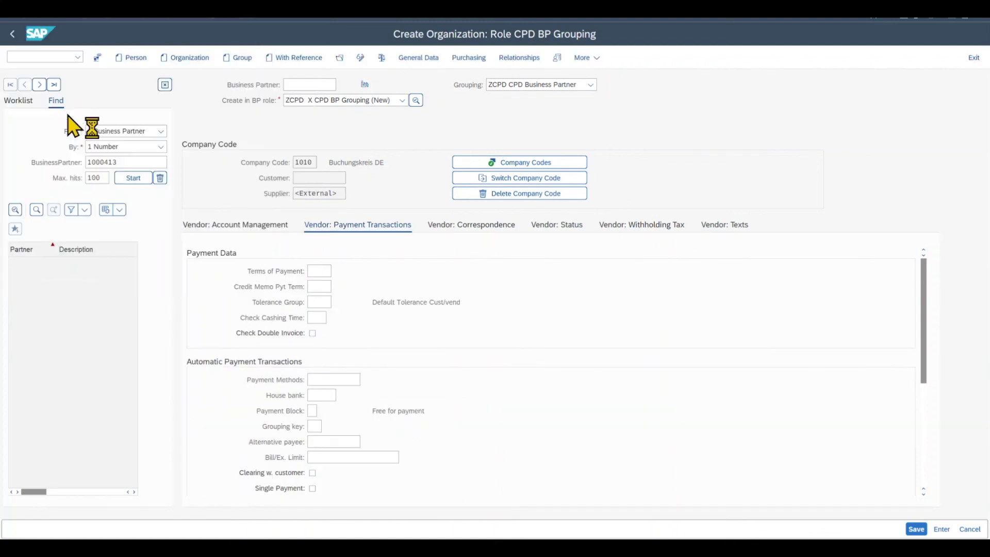
pyautogui.click(312, 333)
pyautogui.press('Return')
# Step: Add purchasing organization 1010 to the vendor's purchasing data
pyautogui.click(466, 58)
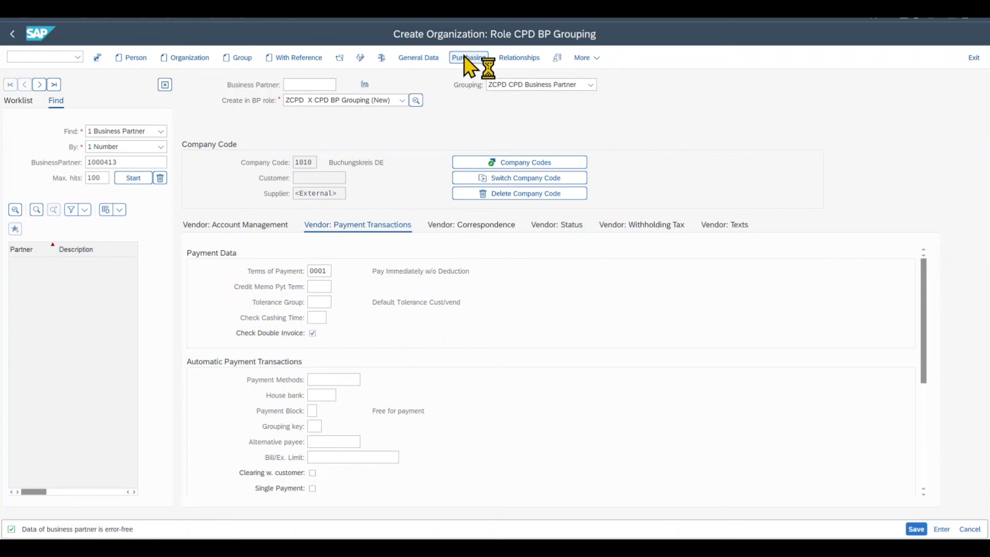
pyautogui.click(499, 164)
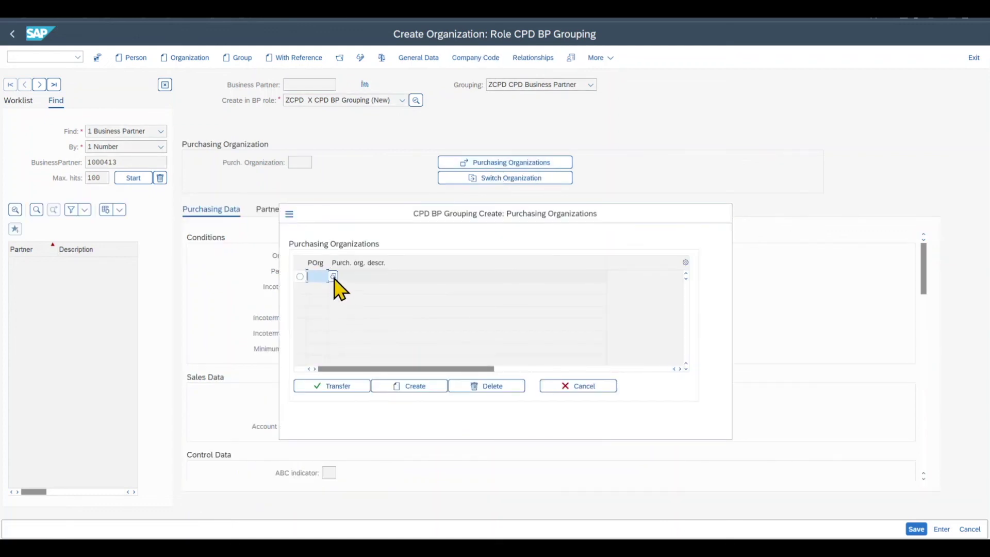
pyautogui.write('1010')
pyautogui.press('Return')
pyautogui.click(336, 387)
# Step: Set the order currency to EUR and the payment terms to 0001, and save the business partner
pyautogui.click(345, 272)
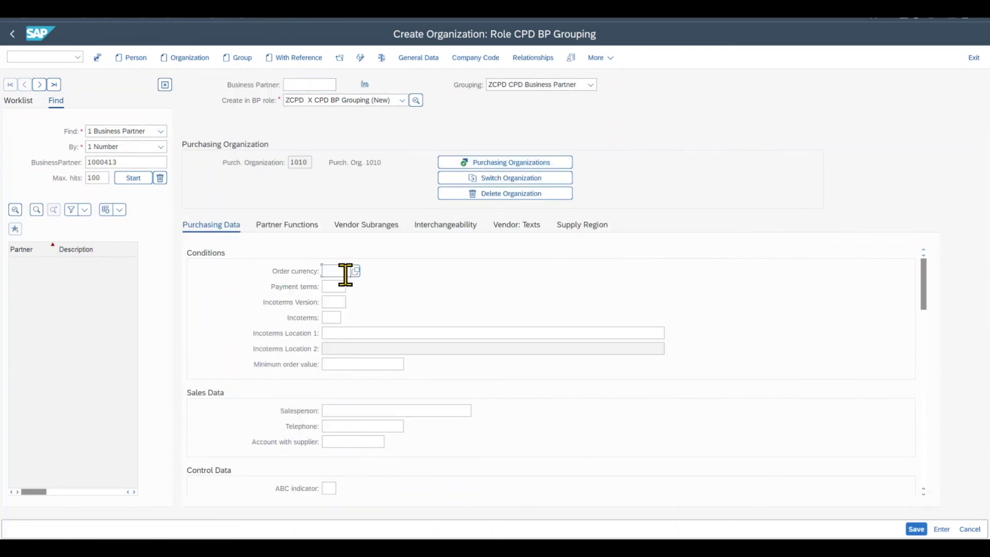
pyautogui.write('EUR')
pyautogui.press('Tab')
pyautogui.write('0001')
pyautogui.press('Return')
pyautogui.click(917, 530)
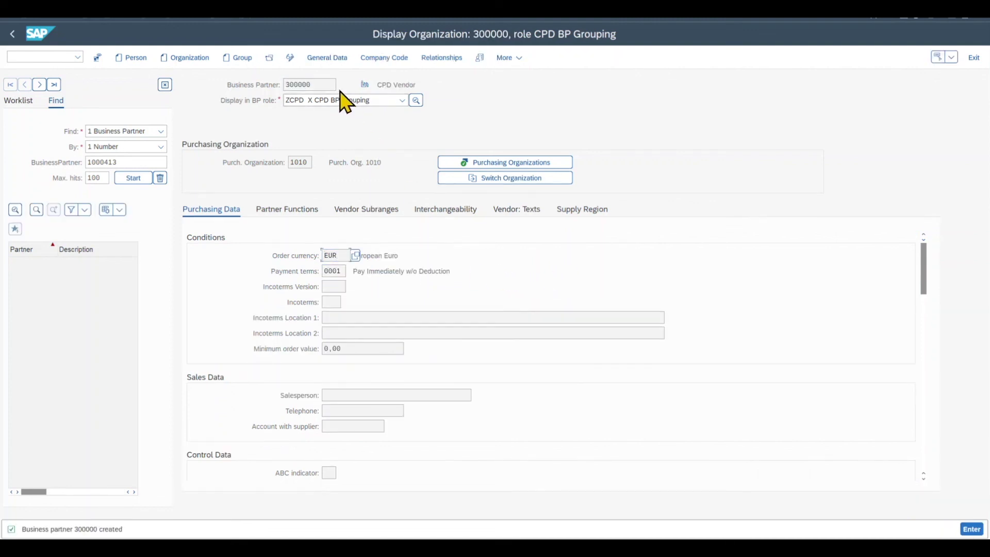
# Step: Compare the business partner number with the vendor number in the vendor's general data
pyautogui.moveTo(325, 85); pyautogui.dragTo(284, 85)
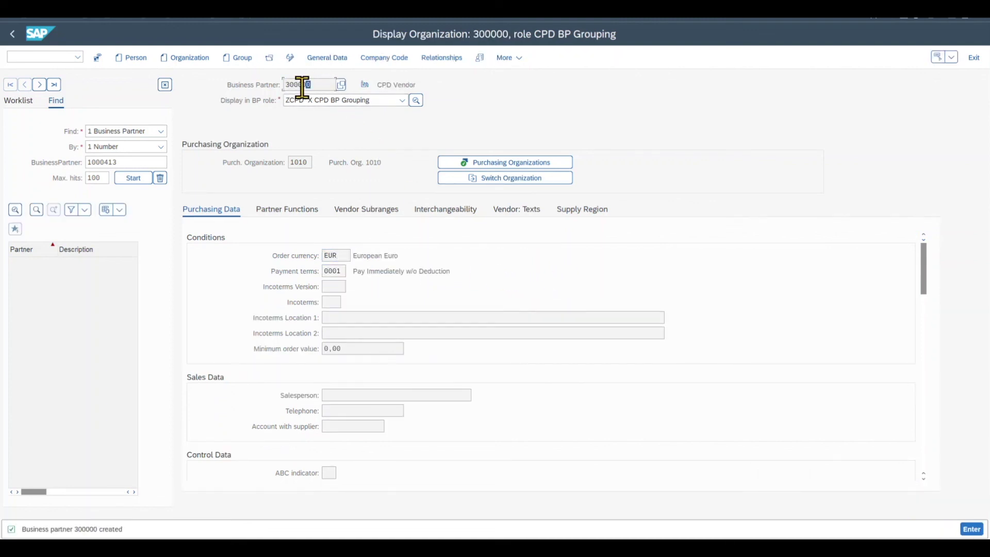
pyautogui.click(341, 60)
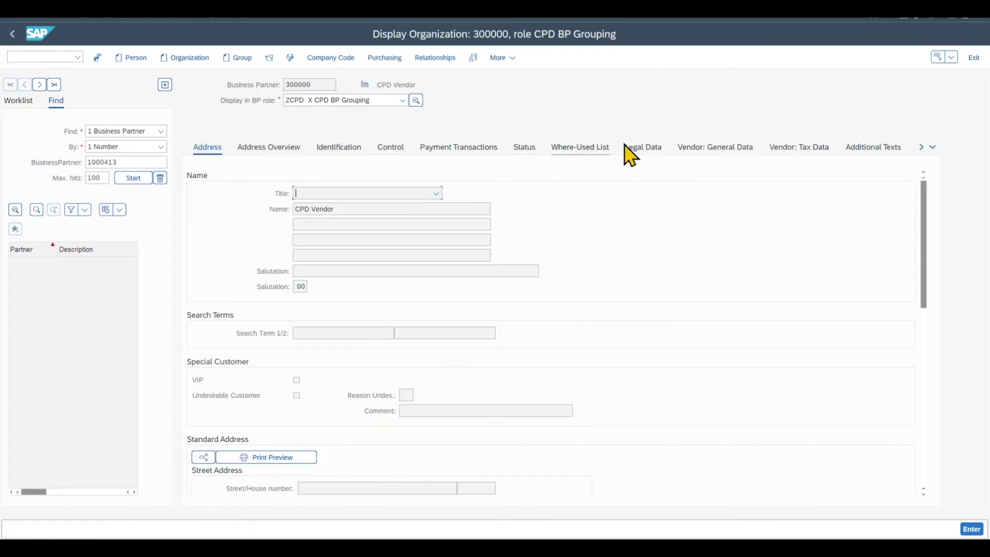
pyautogui.click(715, 149)
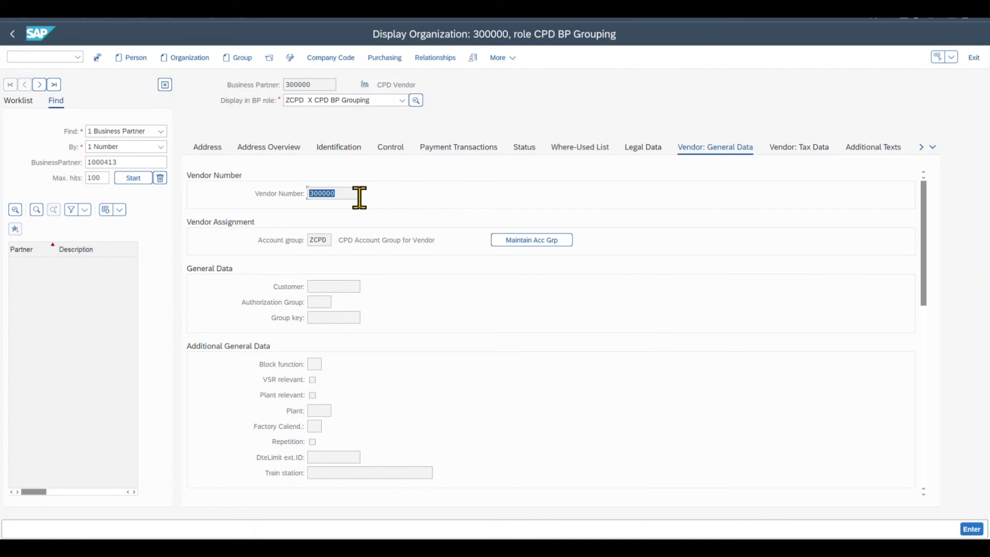
pyautogui.doubleClick(299, 84)
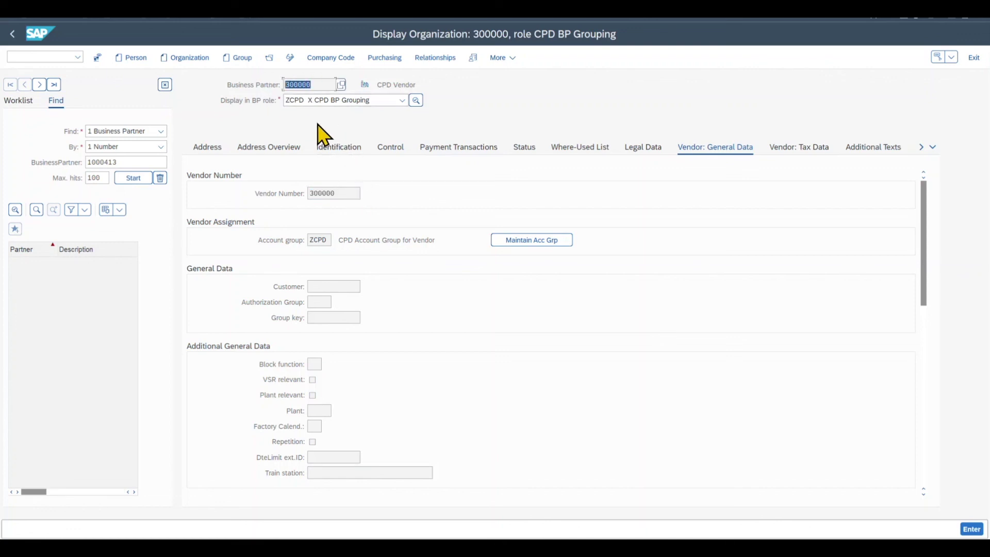
pyautogui.moveTo(347, 191); pyautogui.dragTo(294, 197)
pyautogui.click(336, 193)
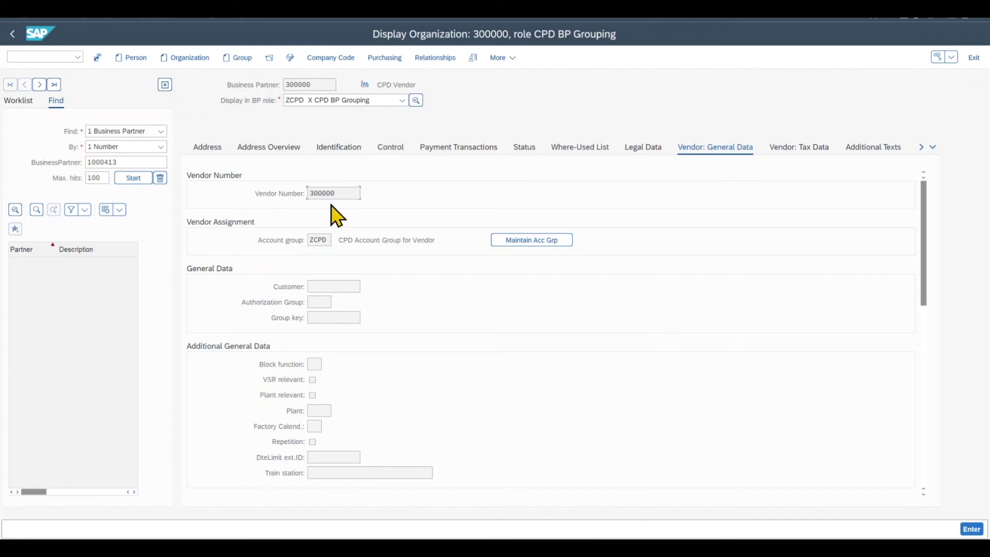
pyautogui.doubleClick(337, 194)
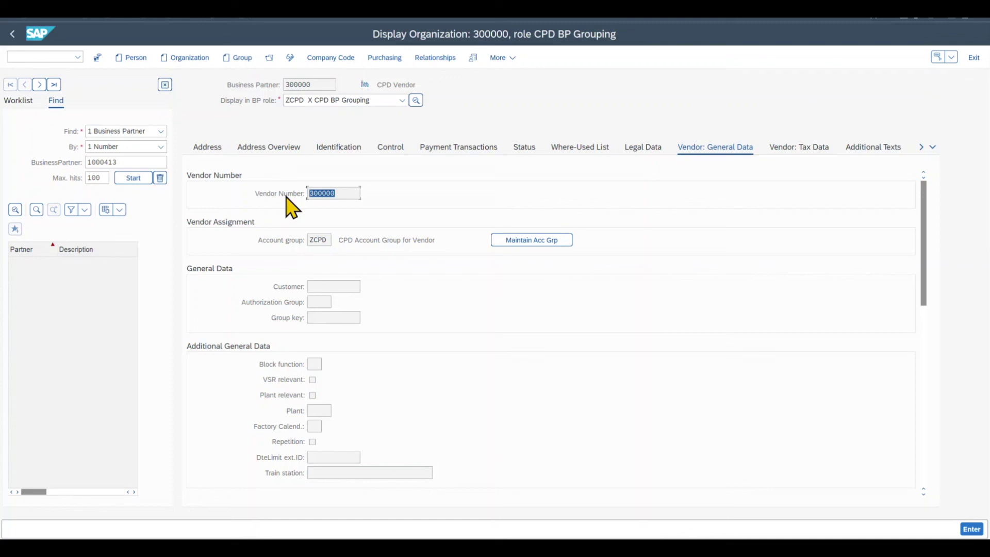
# Step: Start transaction ME21N to create a standard purchase order and enter the CPD vendor's number as vendor
pyautogui.click(38, 57)
pyautogui.write('/nme21n')
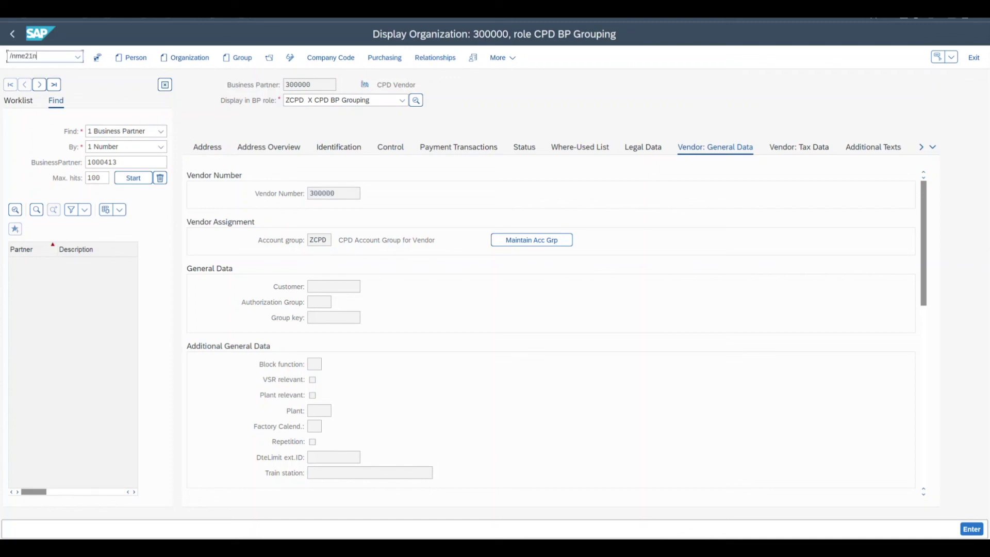
pyautogui.press('Return')
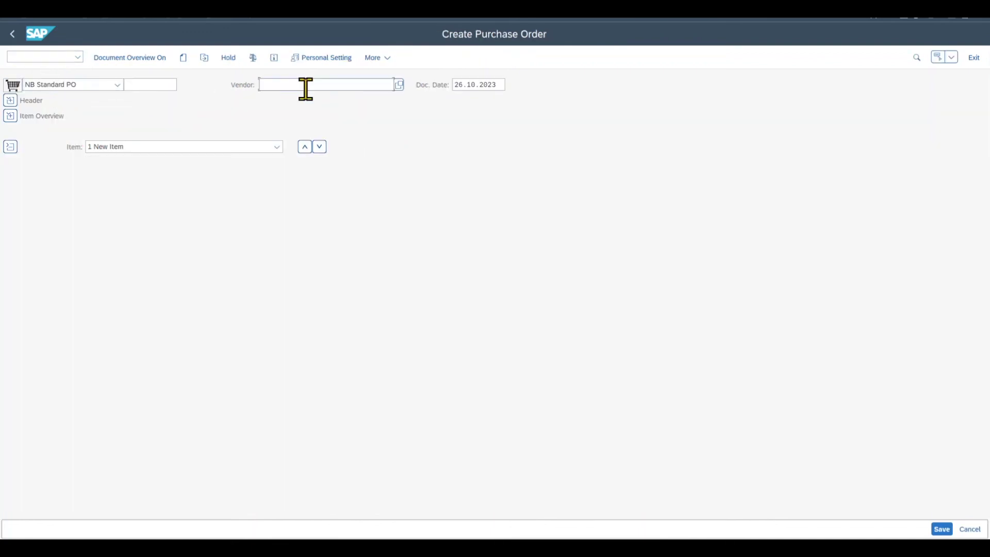
pyautogui.hotkey('ctrl', 'v')
pyautogui.press('Return')
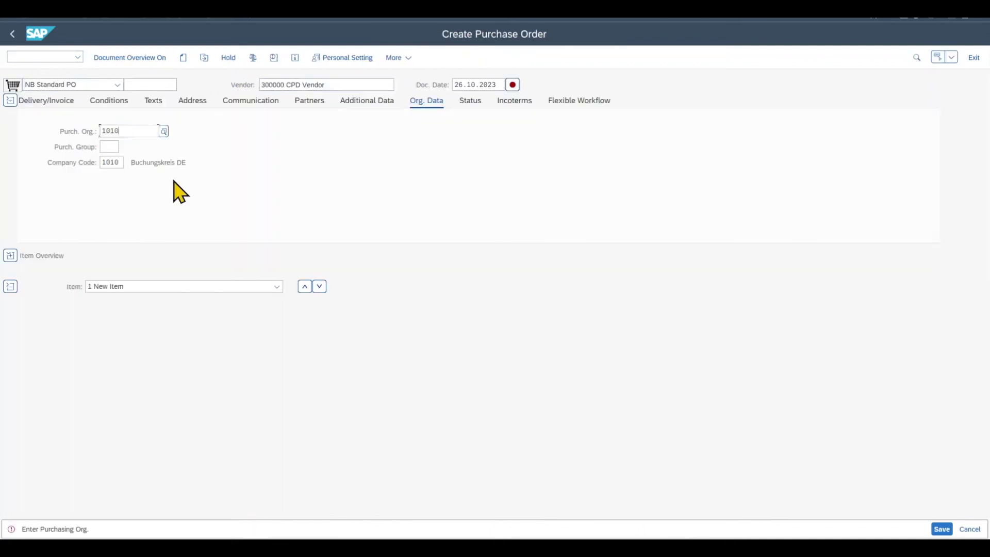
# Step: Set the purchase order's purchasing organization to 1010 and its purchasing group to 001
pyautogui.write('1010')
pyautogui.press('Tab')
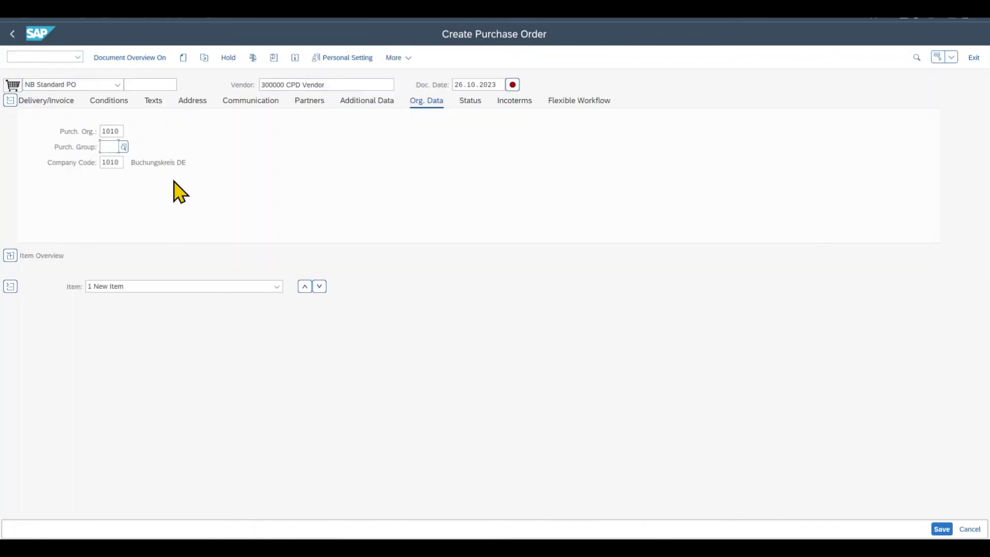
pyautogui.write('001')
pyautogui.press('Return')
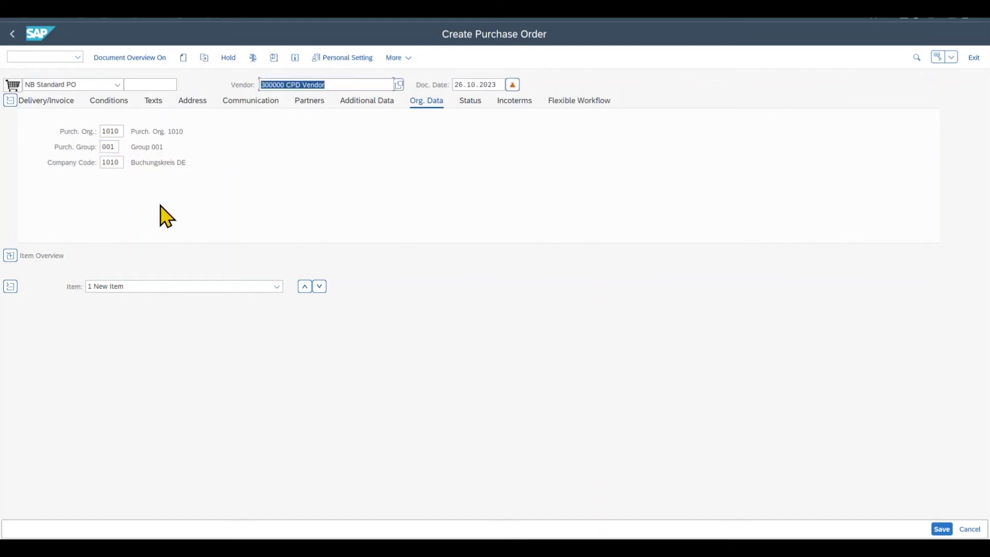
# Step: Open the purchase order's header address data and begin with the vendor's name
pyautogui.click(196, 103)
pyautogui.click(170, 132)
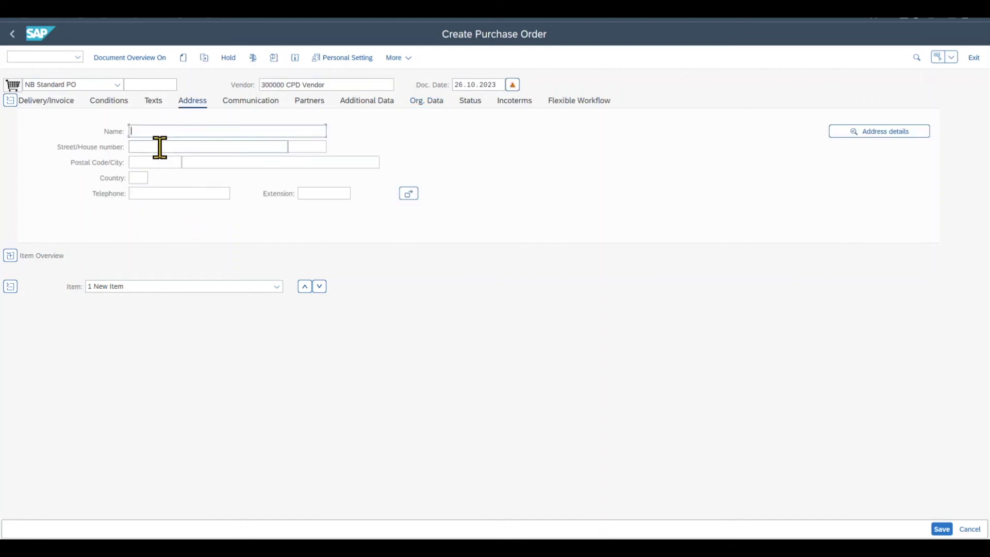